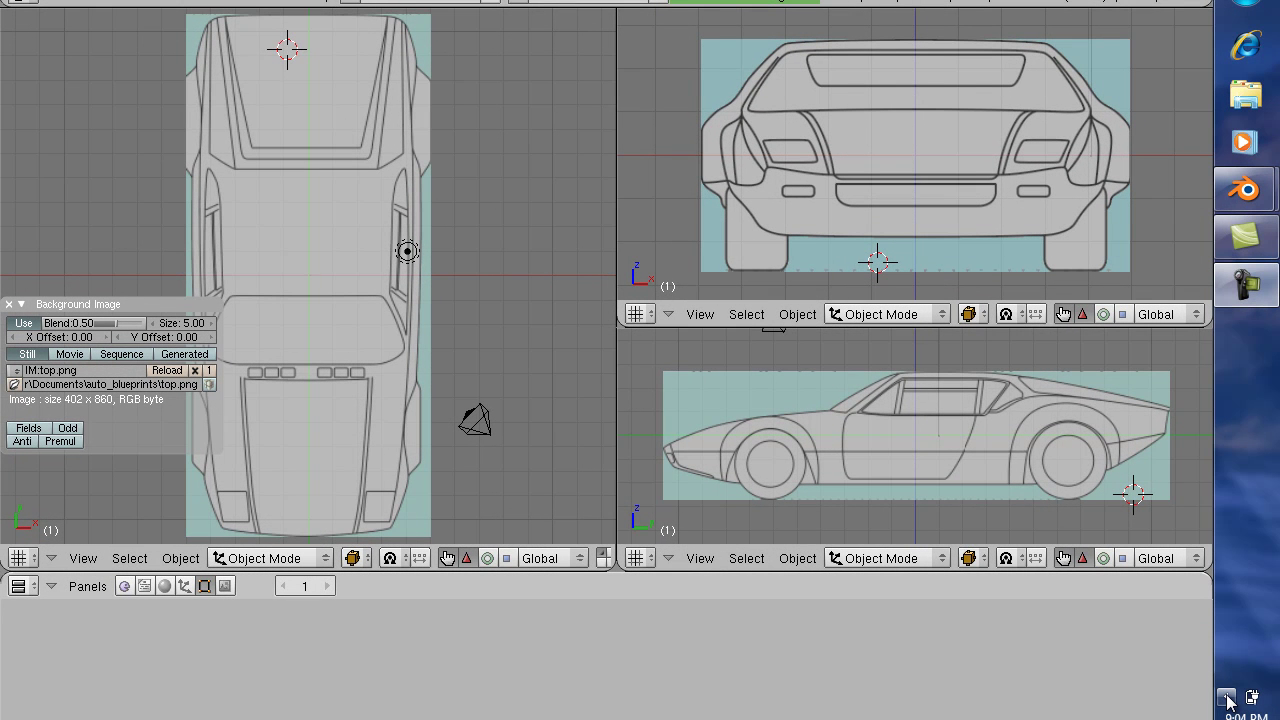
pyautogui.click(1226, 696)
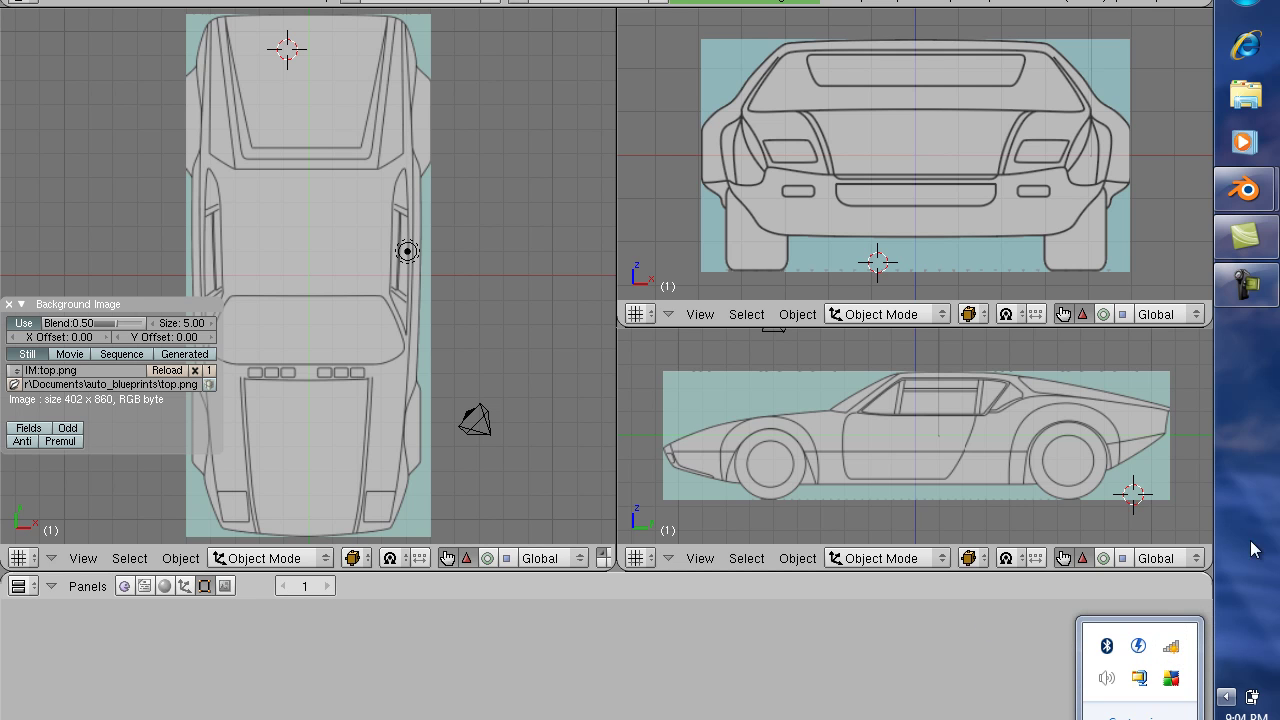
pyautogui.click(1205, 474)
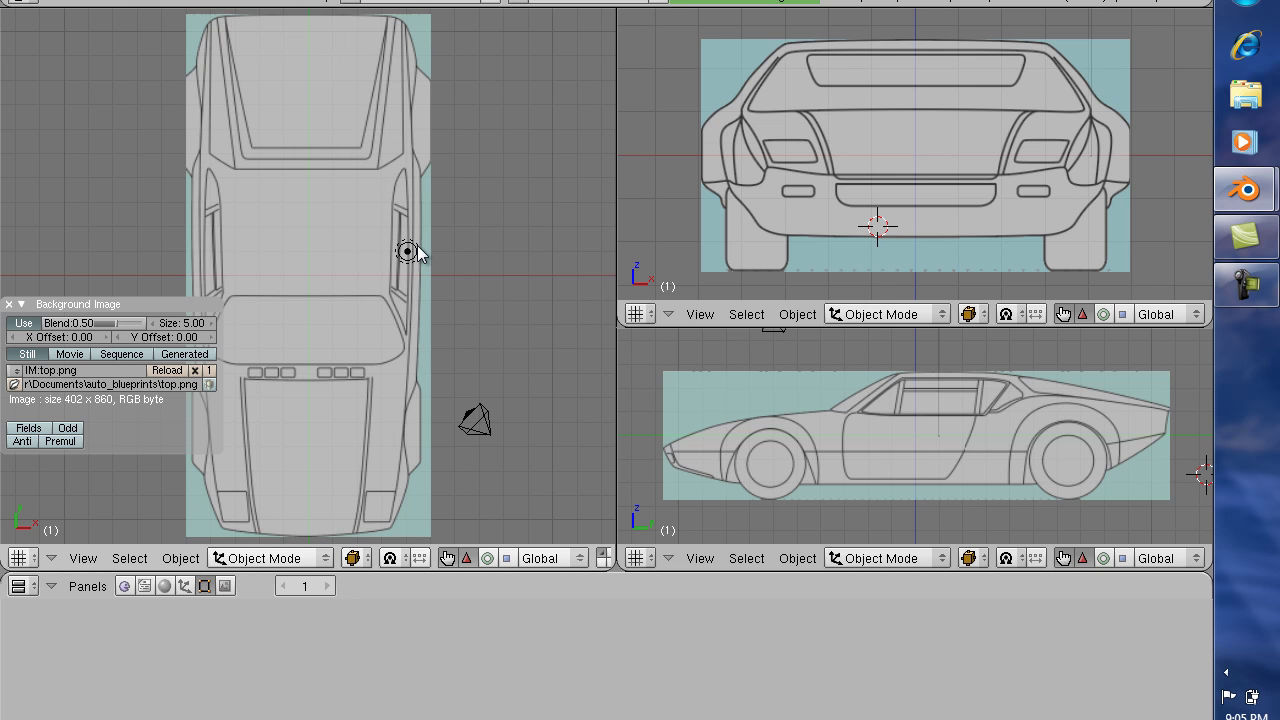
pyautogui.click(505, 441)
# - Widen the front and side views slightly, and delete the lamp and the camera from the scene
pyautogui.moveTo(615, 91); pyautogui.dragTo(587, 91)
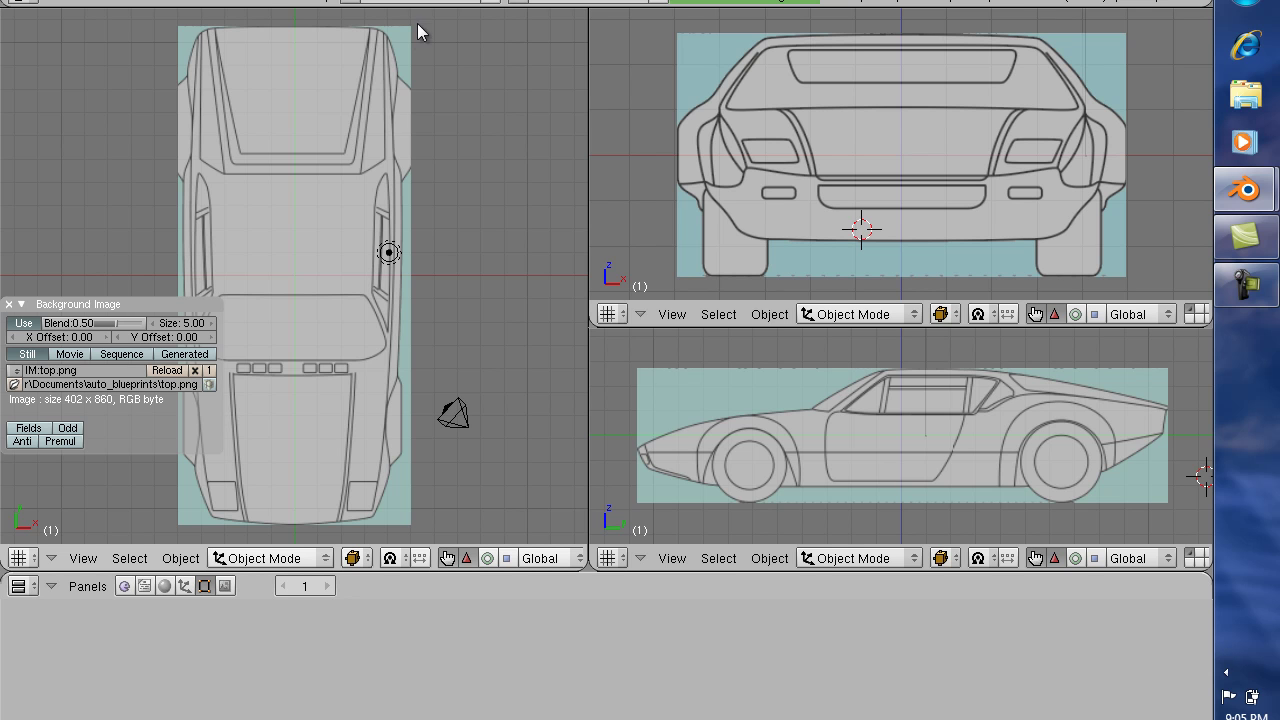
pyautogui.rightClick(389, 253)
pyautogui.press('x')
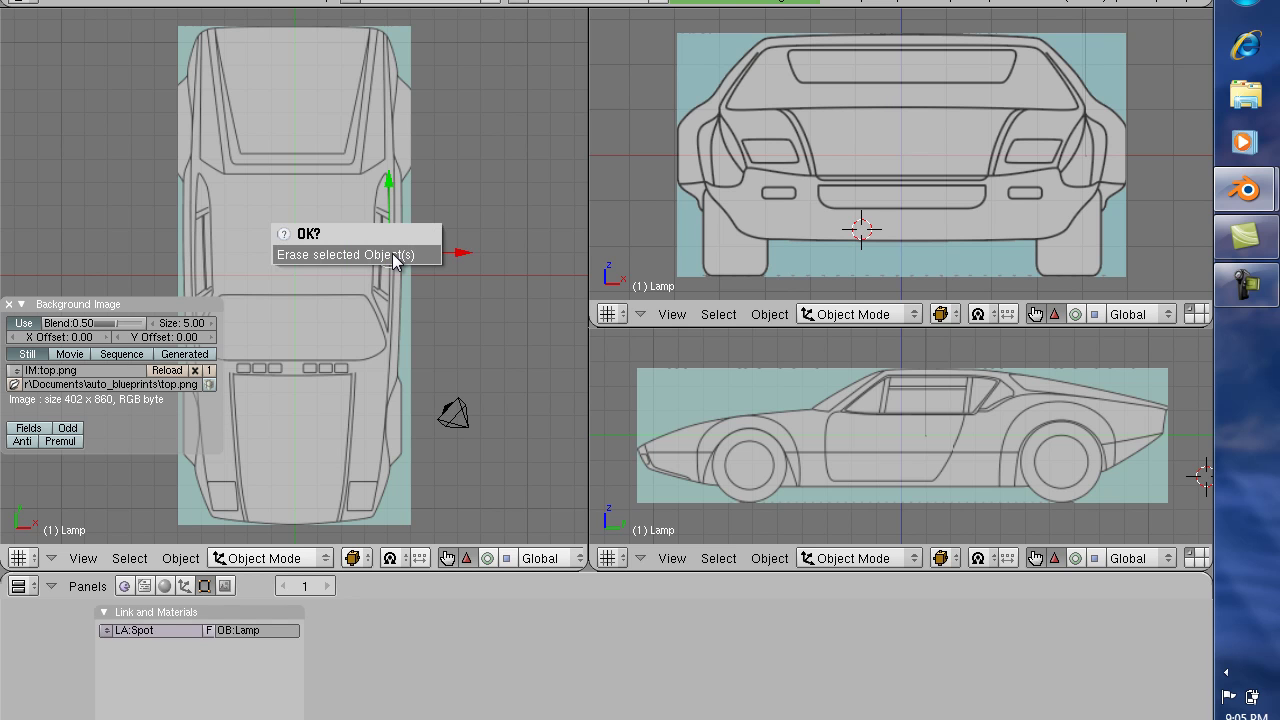
pyautogui.click(395, 256)
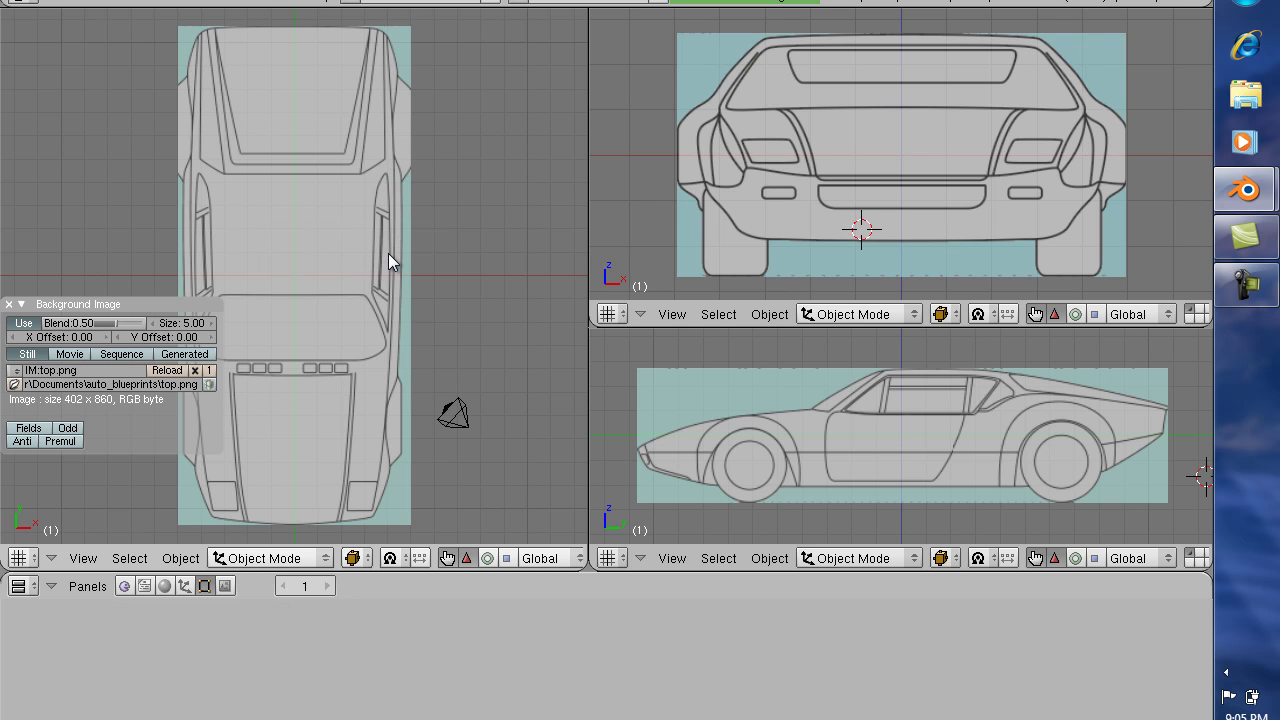
pyautogui.rightClick(465, 424)
pyautogui.press('x')
pyautogui.click(466, 422)
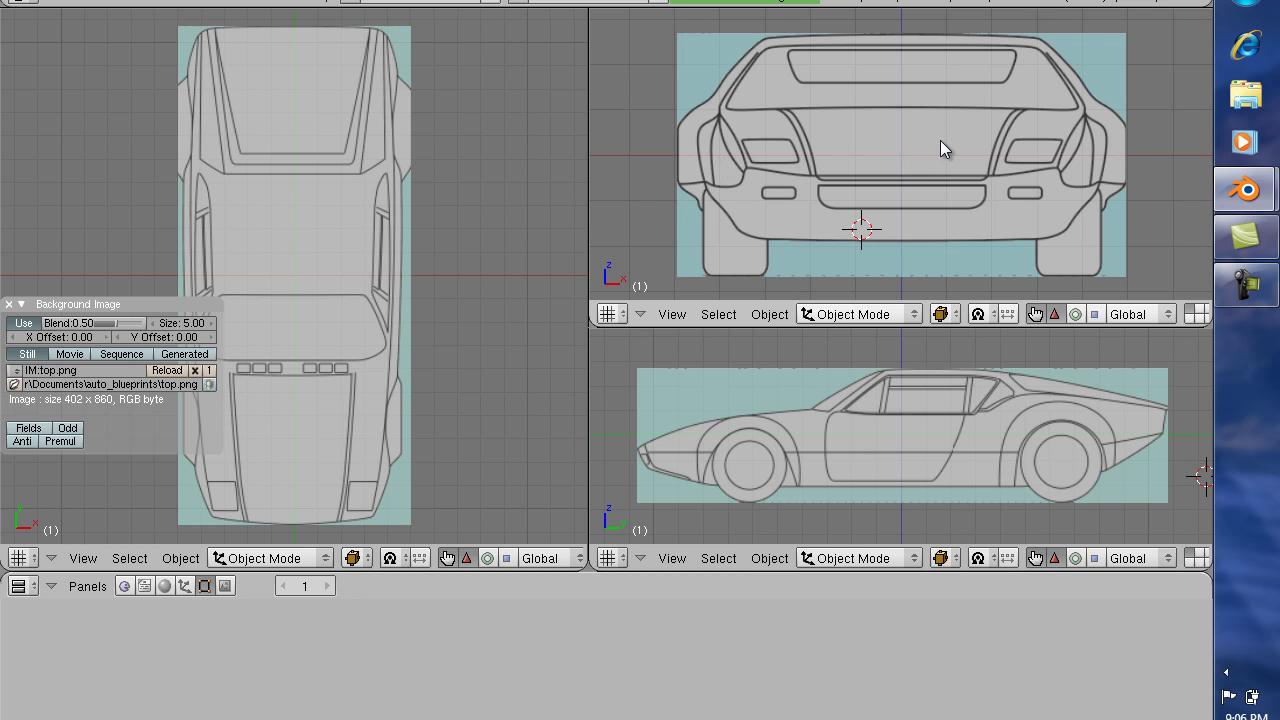
pyautogui.click(684, 315)
pyautogui.click(705, 212)
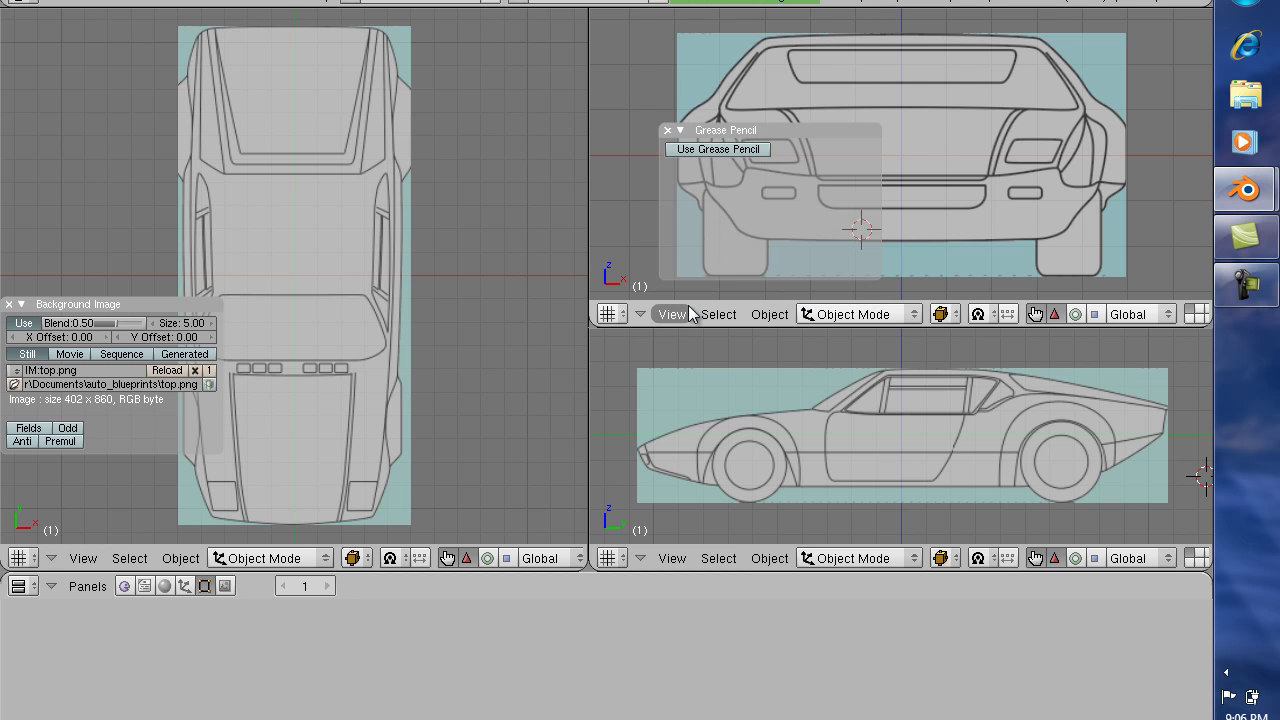
pyautogui.click(667, 131)
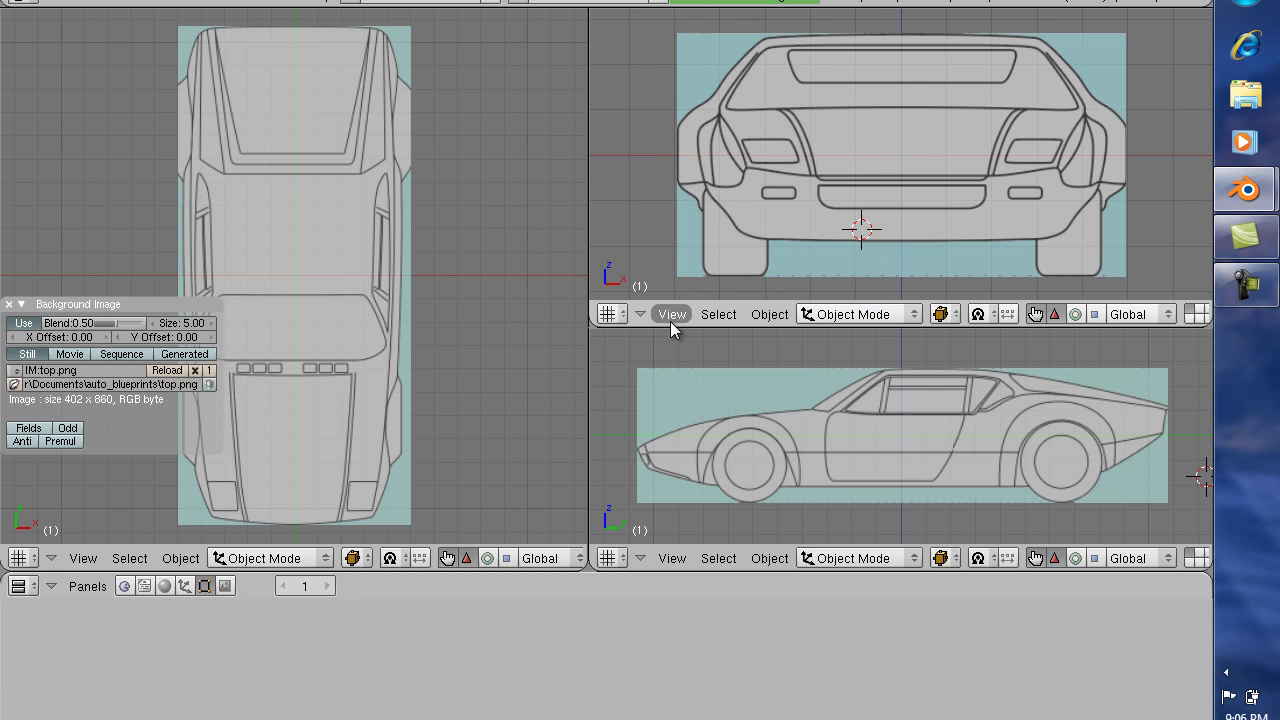
# - Set the Y offset of the front view's background image to 4.90 so the tires rest on the horizontal axis
pyautogui.click(672, 316)
pyautogui.click(698, 232)
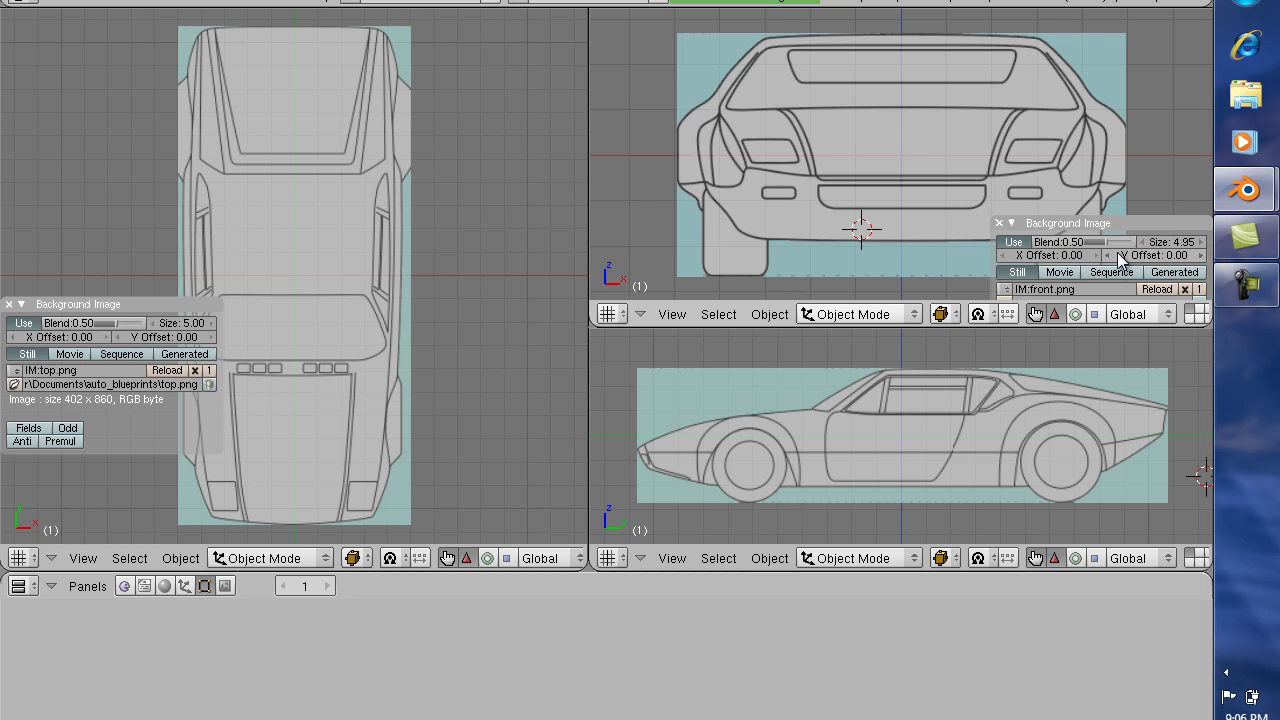
pyautogui.click(1202, 254)
pyautogui.click(1202, 254)
pyautogui.click(1202, 254)
pyautogui.click(1202, 254)
pyautogui.click(1202, 254)
pyautogui.click(1202, 254)
pyautogui.click(1202, 254)
pyautogui.click(1202, 254)
pyautogui.click(1202, 254)
pyautogui.click(1202, 254)
pyautogui.click(1202, 254)
pyautogui.click(1202, 254)
pyautogui.click(1202, 254)
pyautogui.click(1202, 254)
pyautogui.click(1202, 254)
pyautogui.click(1202, 254)
pyautogui.click(1202, 254)
pyautogui.click(1202, 254)
pyautogui.click(1202, 254)
pyautogui.click(1202, 254)
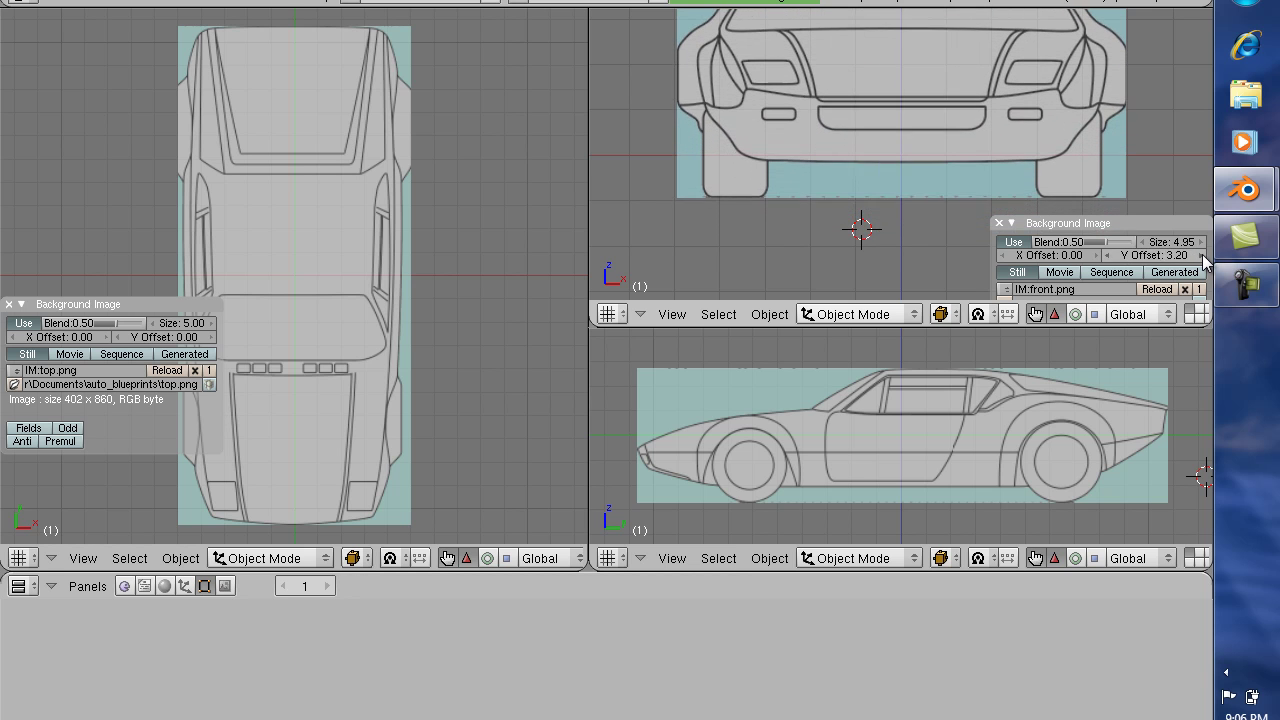
pyautogui.click(1202, 254)
pyautogui.click(1202, 254)
pyautogui.click(1202, 254)
pyautogui.click(1202, 254)
pyautogui.click(1202, 254)
pyautogui.click(1202, 254)
pyautogui.click(1202, 254)
pyautogui.click(1202, 254)
pyautogui.click(1202, 254)
pyautogui.click(1202, 254)
pyautogui.click(1202, 254)
pyautogui.click(1202, 254)
pyautogui.click(1202, 254)
pyautogui.click(1202, 254)
pyautogui.click(1202, 254)
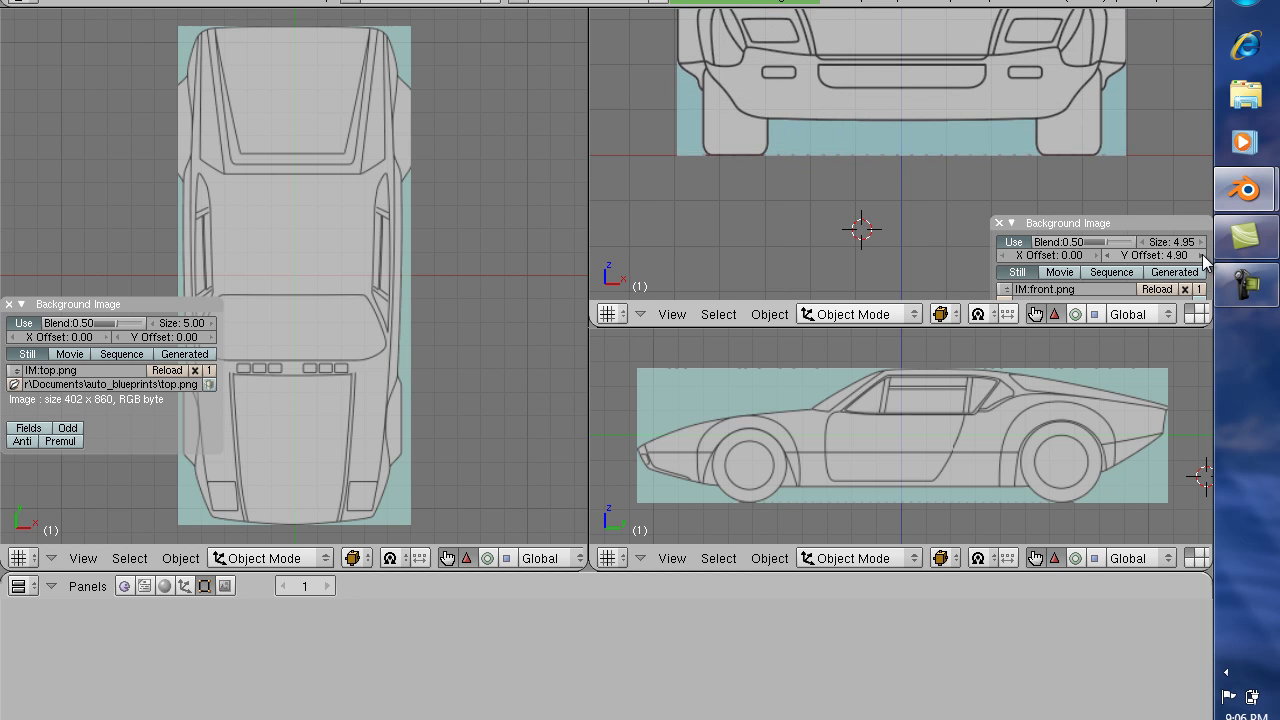
# - Set the Y offset of the side view's background image to 10.60 so the wheels rest on the horizontal axis
pyautogui.click(788, 482)
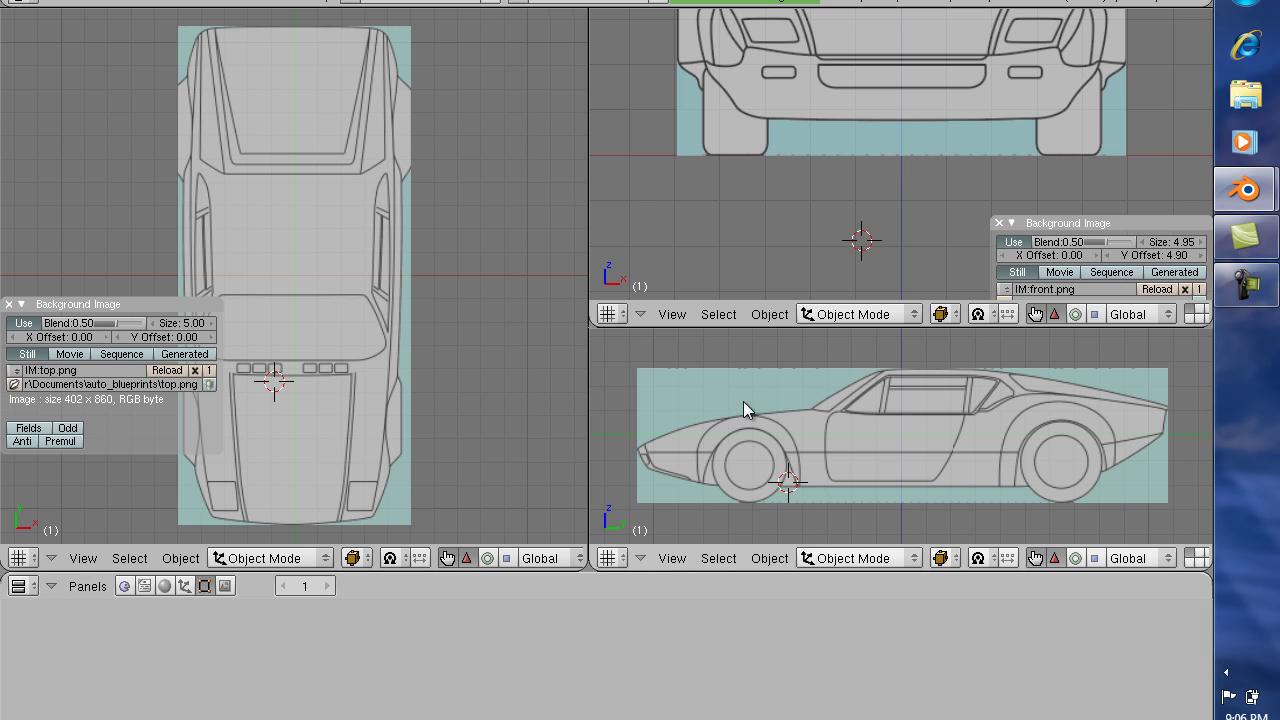
pyautogui.click(751, 350)
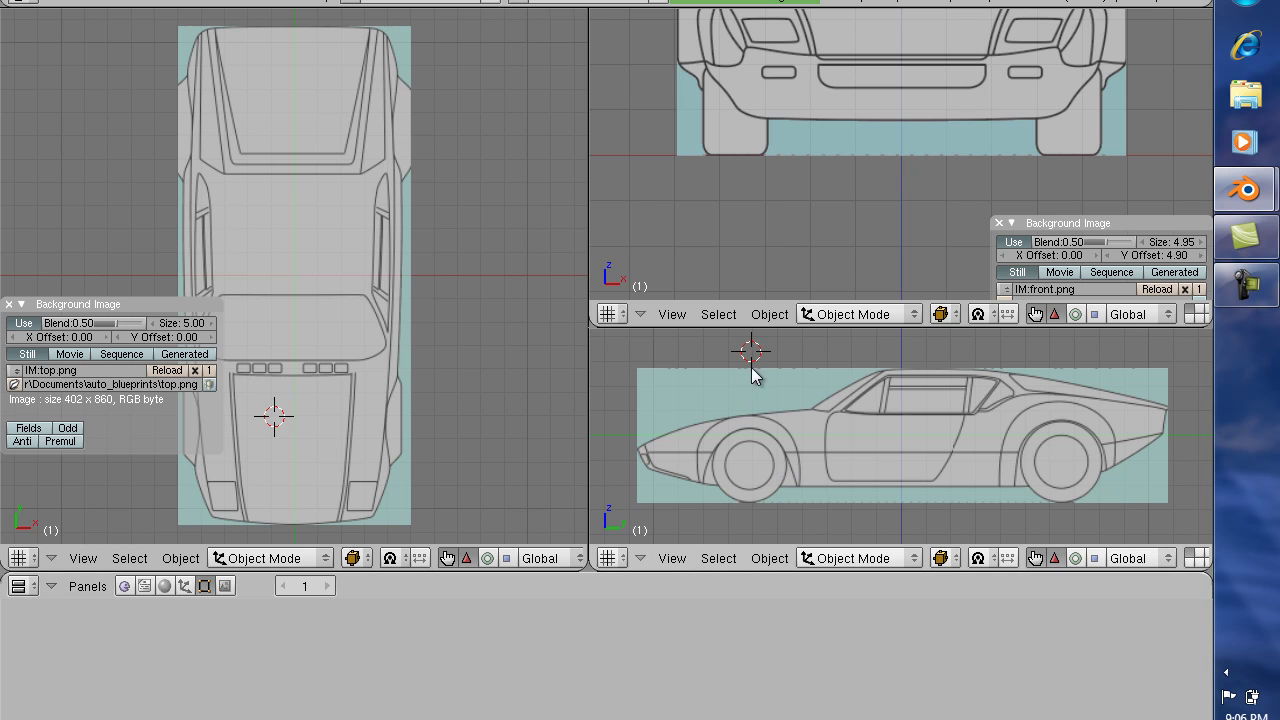
pyautogui.click(672, 558)
pyautogui.click(690, 478)
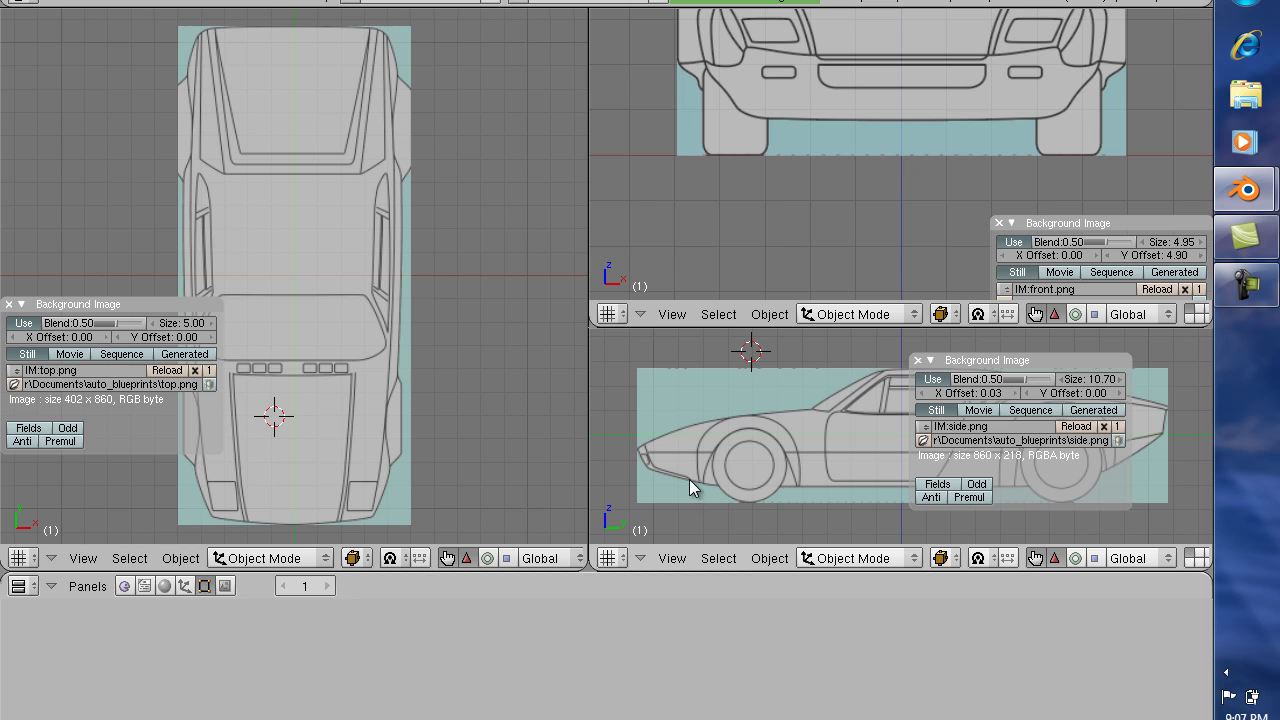
pyautogui.click(1031, 393)
pyautogui.click(1120, 393)
pyautogui.click(1120, 393)
pyautogui.click(1120, 393)
pyautogui.click(1120, 393)
pyautogui.click(1120, 393)
pyautogui.click(1120, 393)
pyautogui.click(1120, 393)
pyautogui.click(1120, 393)
pyautogui.click(1120, 393)
pyautogui.click(1120, 393)
pyautogui.click(1120, 393)
pyautogui.click(1120, 393)
pyautogui.click(1120, 393)
pyautogui.click(1120, 393)
pyautogui.click(1120, 393)
pyautogui.click(1120, 393)
pyautogui.click(1120, 393)
pyautogui.click(1120, 393)
pyautogui.click(1120, 393)
pyautogui.click(1120, 393)
pyautogui.click(1120, 393)
pyautogui.click(1120, 393)
pyautogui.click(1120, 393)
pyautogui.click(1120, 393)
pyautogui.click(1120, 393)
pyautogui.click(1120, 393)
pyautogui.doubleClick(1120, 393)
pyautogui.click(1120, 393)
pyautogui.click(1120, 393)
pyautogui.click(1120, 393)
pyautogui.doubleClick(1120, 394)
pyautogui.click(1120, 394)
pyautogui.doubleClick(1120, 394)
pyautogui.click(1120, 394)
pyautogui.doubleClick(1120, 394)
pyautogui.doubleClick(1120, 394)
pyautogui.doubleClick(1120, 394)
pyautogui.click(1120, 394)
pyautogui.doubleClick(1120, 394)
pyautogui.click(1120, 394)
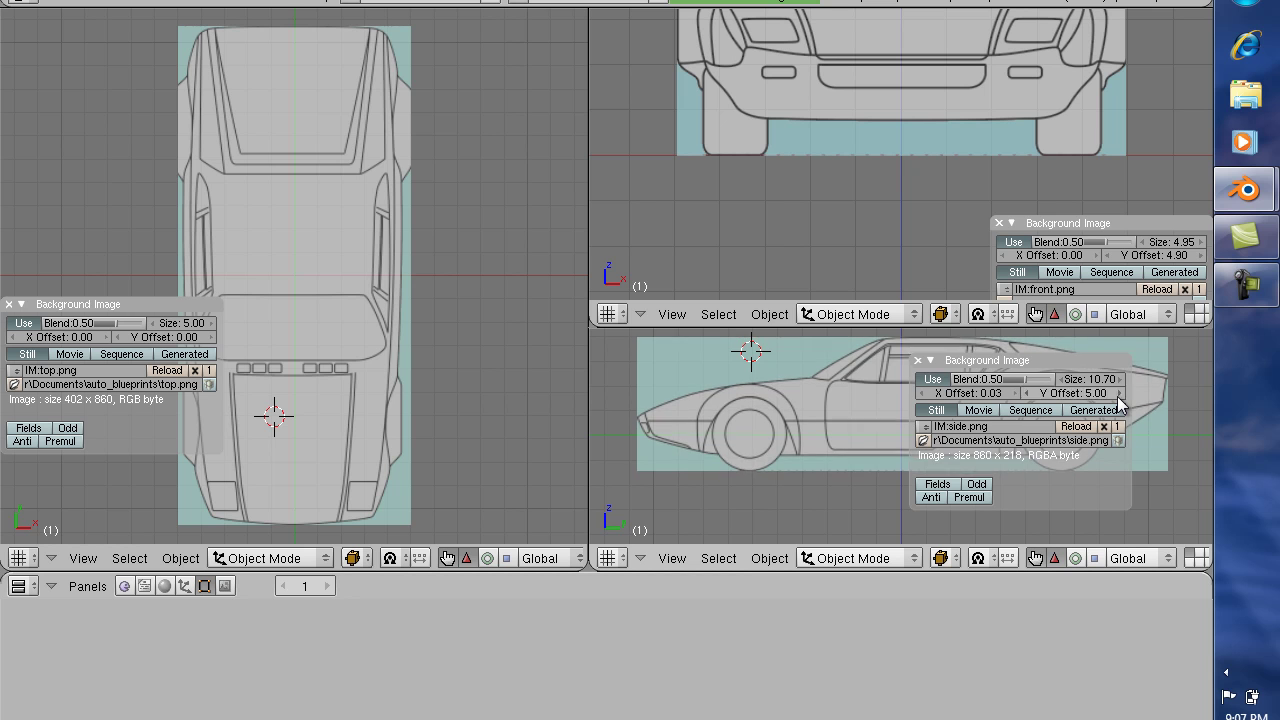
pyautogui.doubleClick(1120, 394)
pyautogui.doubleClick(1120, 394)
pyautogui.doubleClick(1120, 394)
pyautogui.click(1120, 394)
pyautogui.doubleClick(1120, 394)
pyautogui.click(1120, 394)
pyautogui.click(1119, 394)
pyautogui.click(1119, 394)
pyautogui.click(1119, 394)
pyautogui.click(1119, 394)
pyautogui.click(1119, 394)
pyautogui.click(1119, 394)
pyautogui.click(1119, 394)
pyautogui.click(1119, 394)
pyautogui.click(1119, 394)
pyautogui.click(1119, 394)
pyautogui.click(1119, 394)
pyautogui.click(1119, 394)
pyautogui.click(1119, 394)
pyautogui.click(1119, 394)
pyautogui.click(1119, 394)
pyautogui.click(1119, 394)
pyautogui.click(1119, 394)
pyautogui.click(1119, 394)
pyautogui.click(1119, 394)
pyautogui.click(1119, 394)
pyautogui.click(1119, 394)
pyautogui.click(1119, 394)
pyautogui.click(1119, 394)
pyautogui.click(1119, 394)
pyautogui.click(1119, 394)
pyautogui.click(1119, 394)
pyautogui.click(1119, 394)
pyautogui.click(1119, 394)
pyautogui.click(1119, 396)
pyautogui.click(1119, 396)
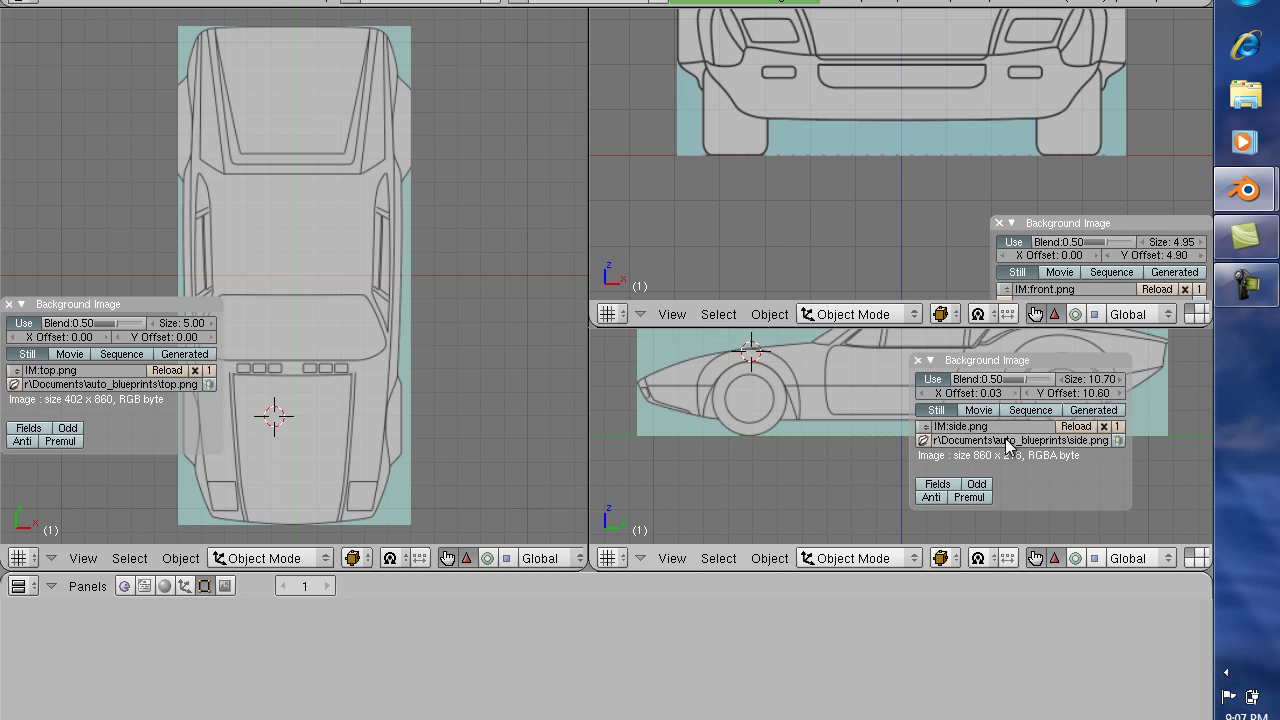
# - Reframe the top and front views to show the whole car, and enlarge the side view area upward
pyautogui.scroll(1, 804, 438)
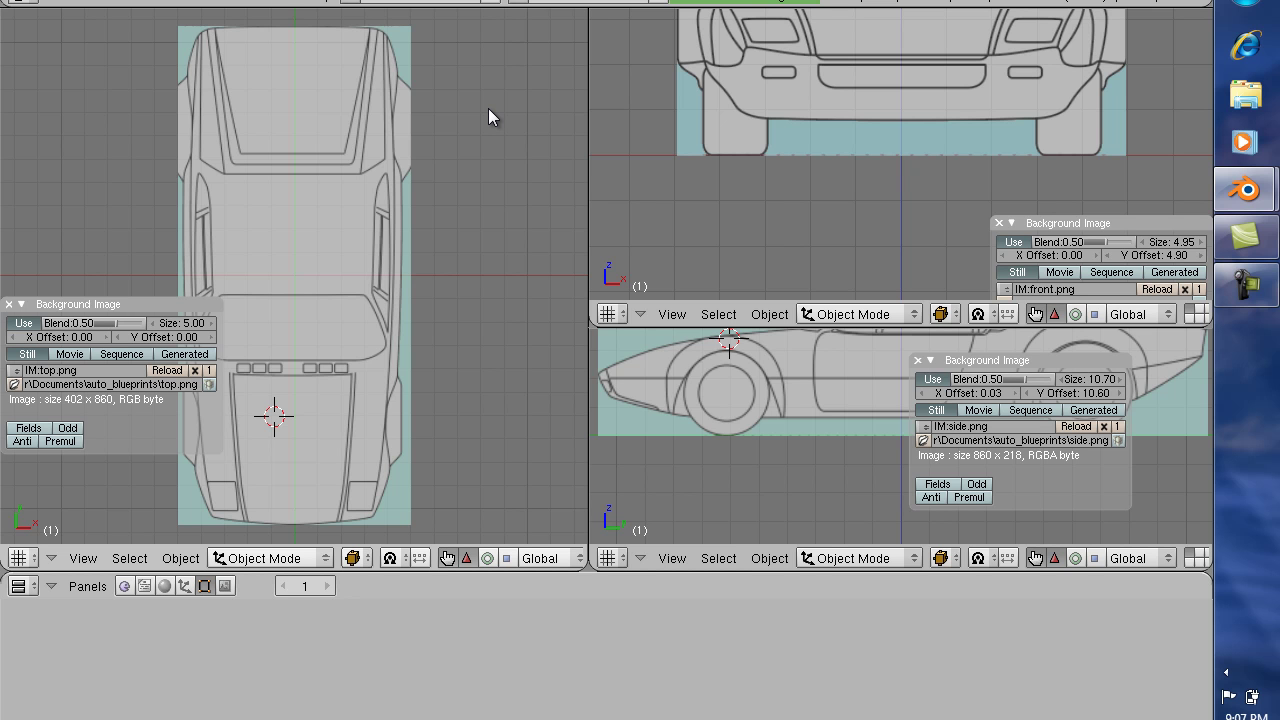
pyautogui.scroll(-3, 488, 117)
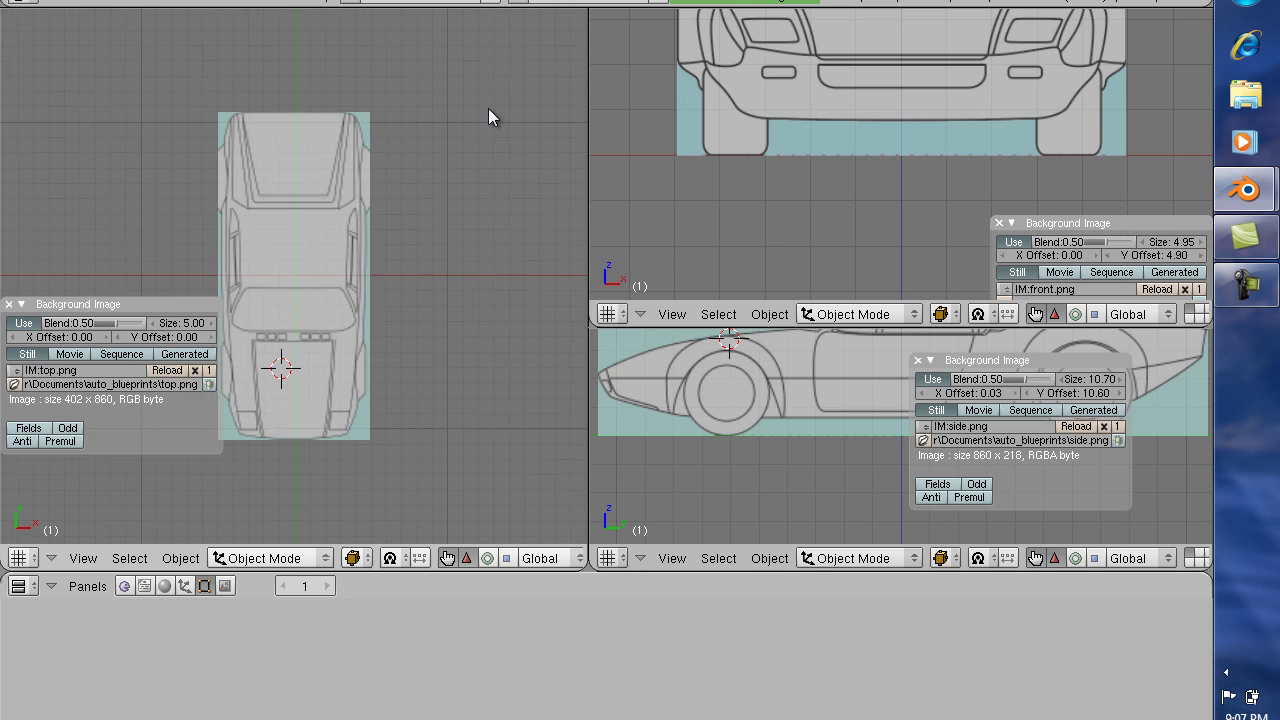
pyautogui.scroll(1, 300, 181)
pyautogui.scroll(1, 1027, 143)
pyautogui.scroll(-3, 1027, 152)
pyautogui.scroll(1, 1027, 152)
pyautogui.scroll(-2, 1027, 152)
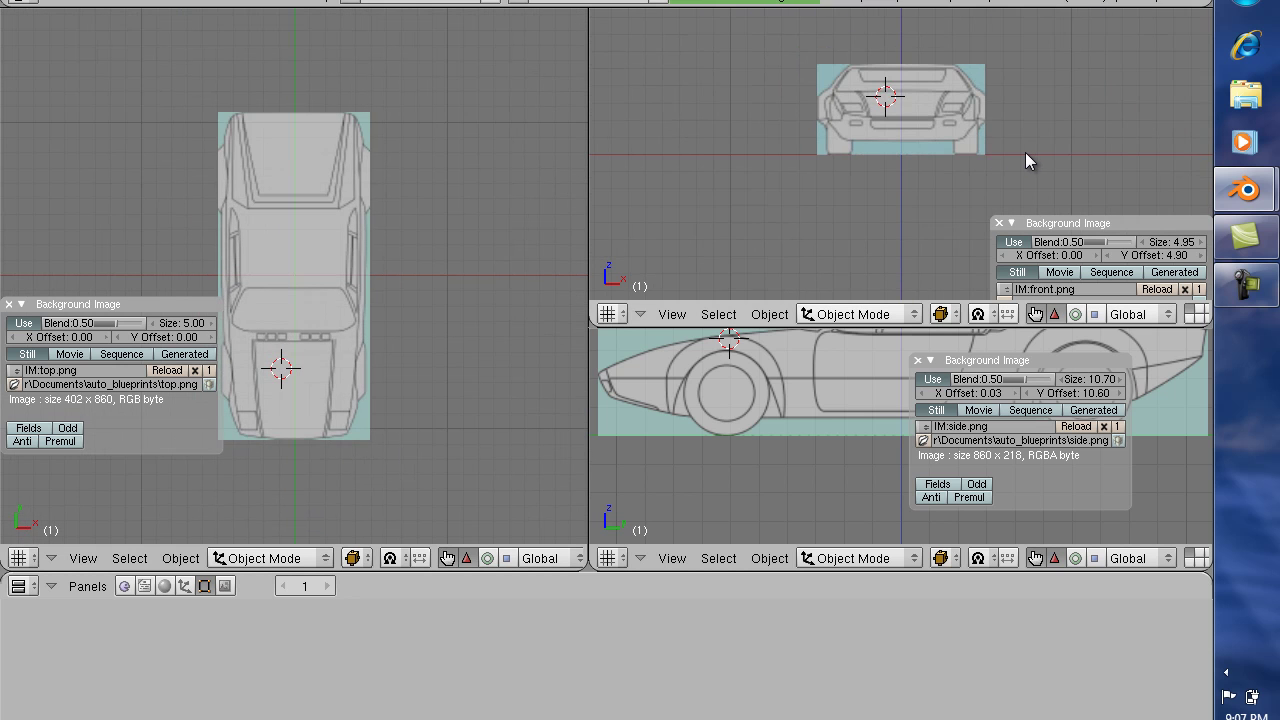
pyautogui.press('g')
pyautogui.rightClick(1011, 166)
pyautogui.scroll(3, 1011, 166)
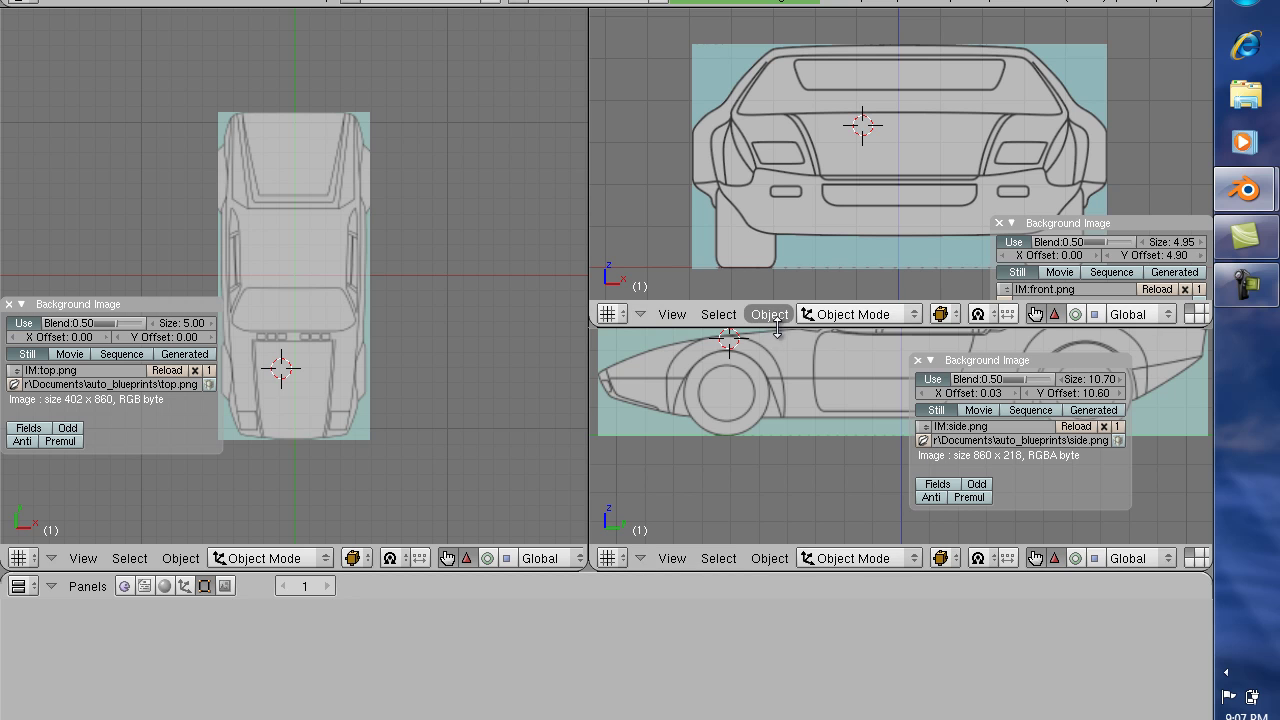
pyautogui.moveTo(791, 330); pyautogui.dragTo(795, 266)
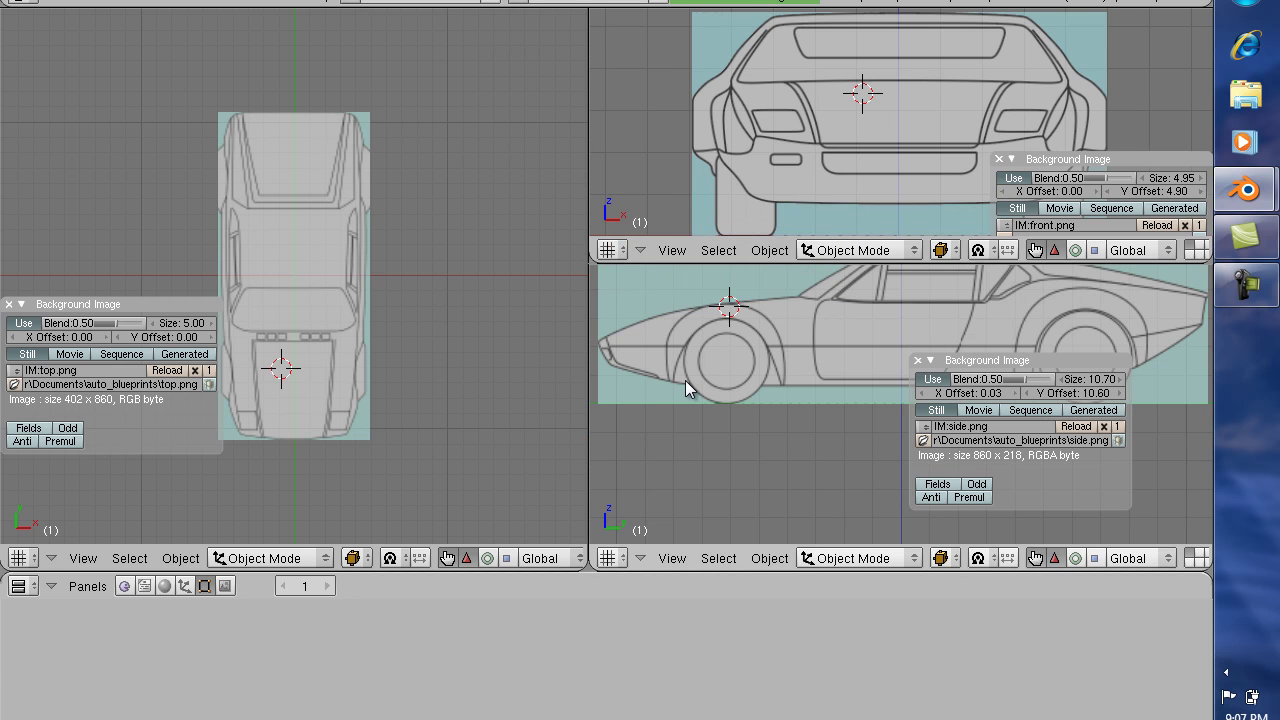
# - Fit the whole car in the side view and close the background image settings of the side and front views
pyautogui.click(672, 560)
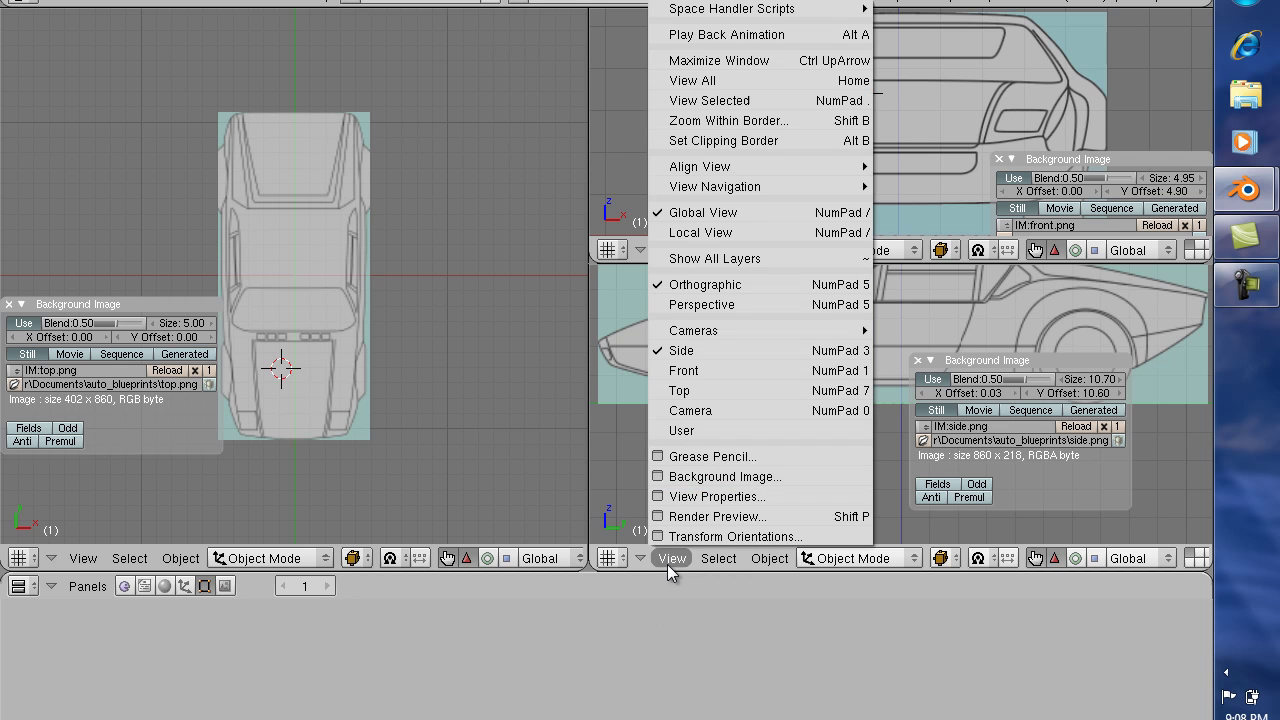
pyautogui.click(710, 80)
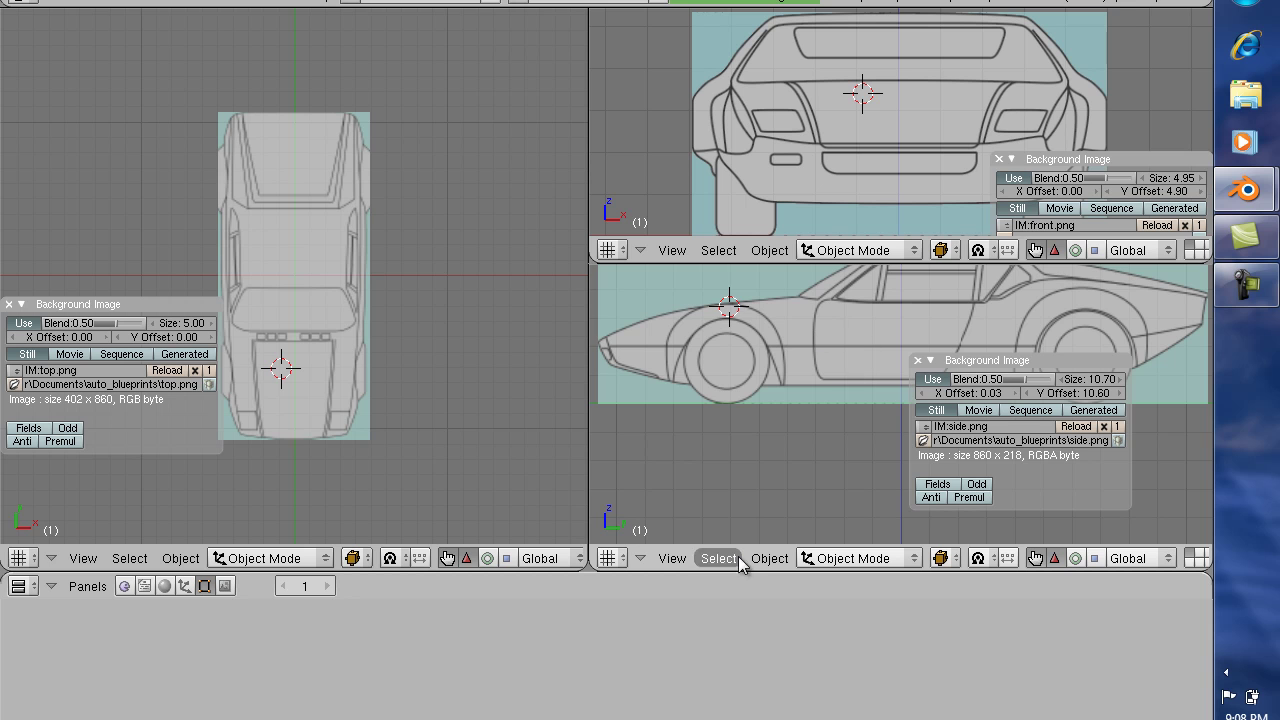
pyautogui.scroll(3, 806, 420)
pyautogui.scroll(-5, 807, 418)
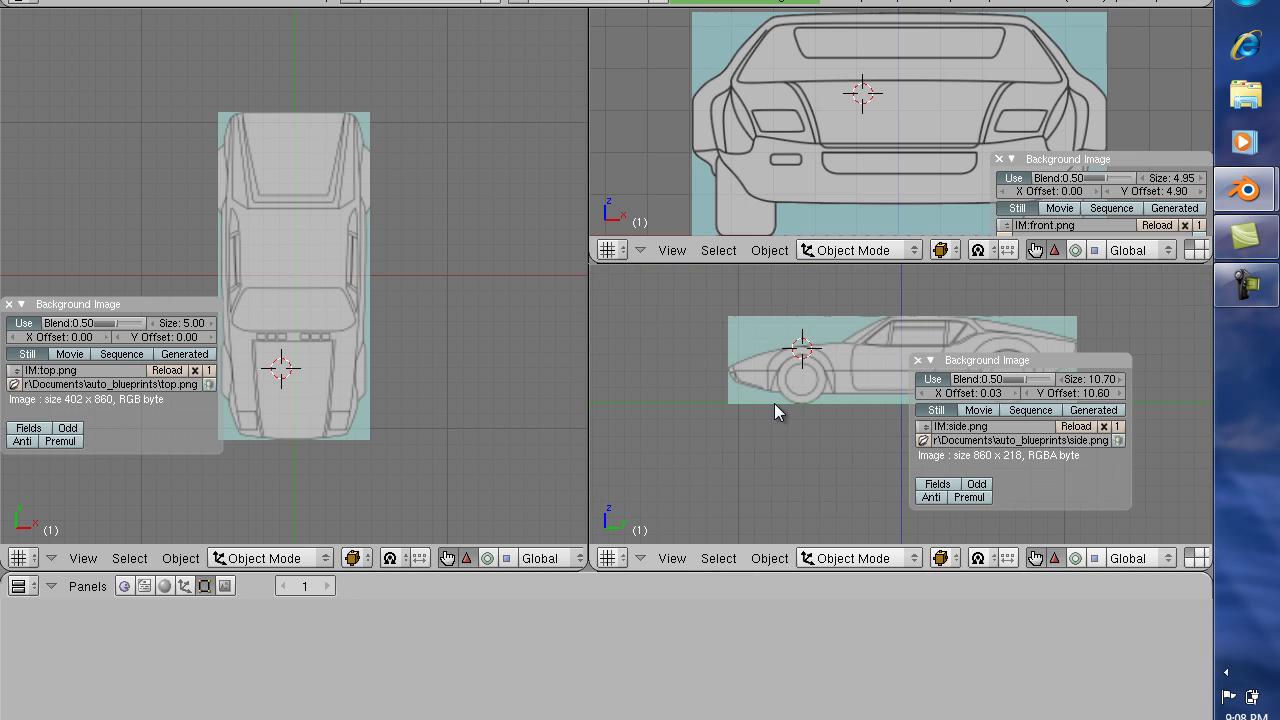
pyautogui.press('b')
pyautogui.moveTo(719, 304); pyautogui.dragTo(1074, 414)
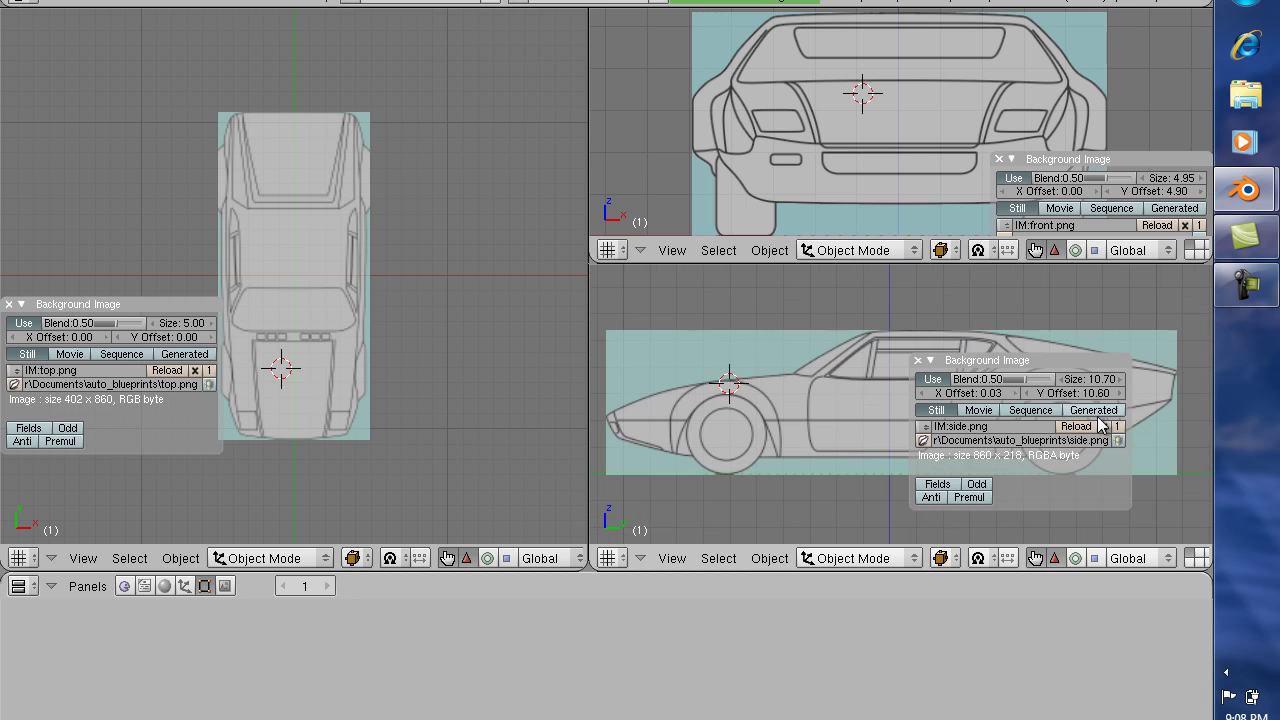
pyautogui.click(917, 360)
pyautogui.click(998, 159)
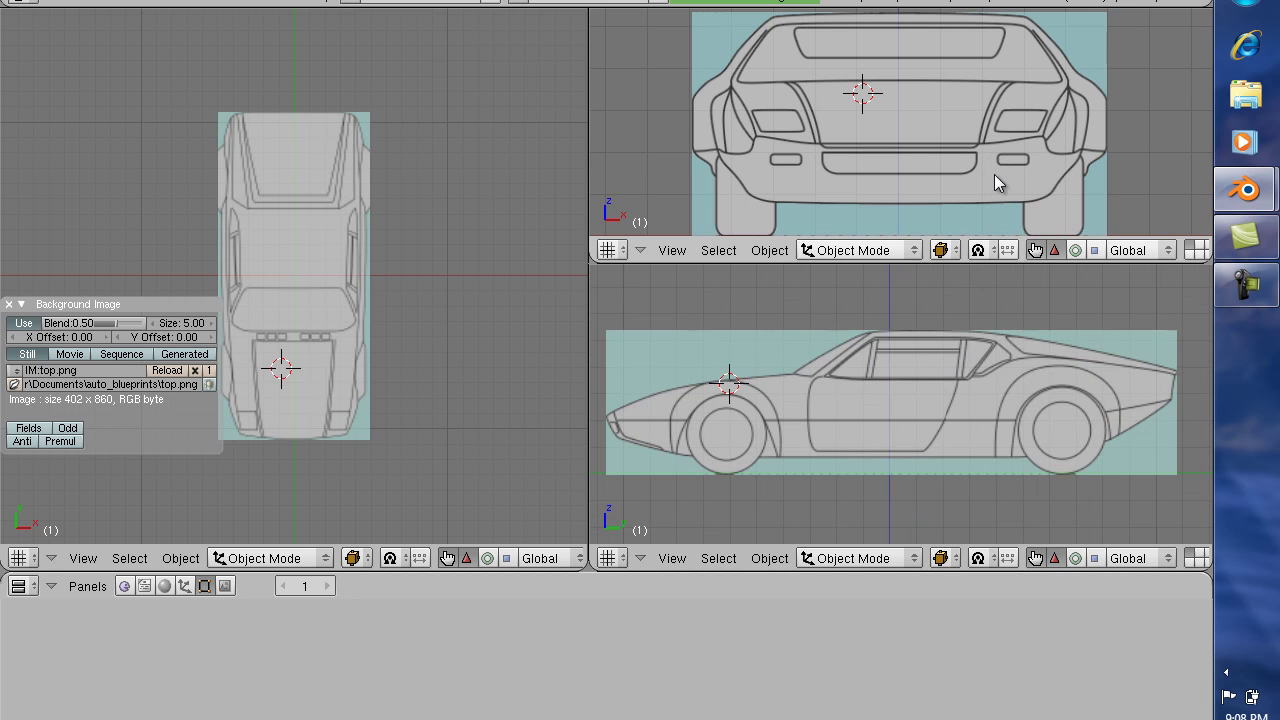
# - Add a mesh circle with 32 vertices and a radius of 1.00, unfilled, with the side view zoomed on the front wheel
pyautogui.hotkey('shift', 'b')
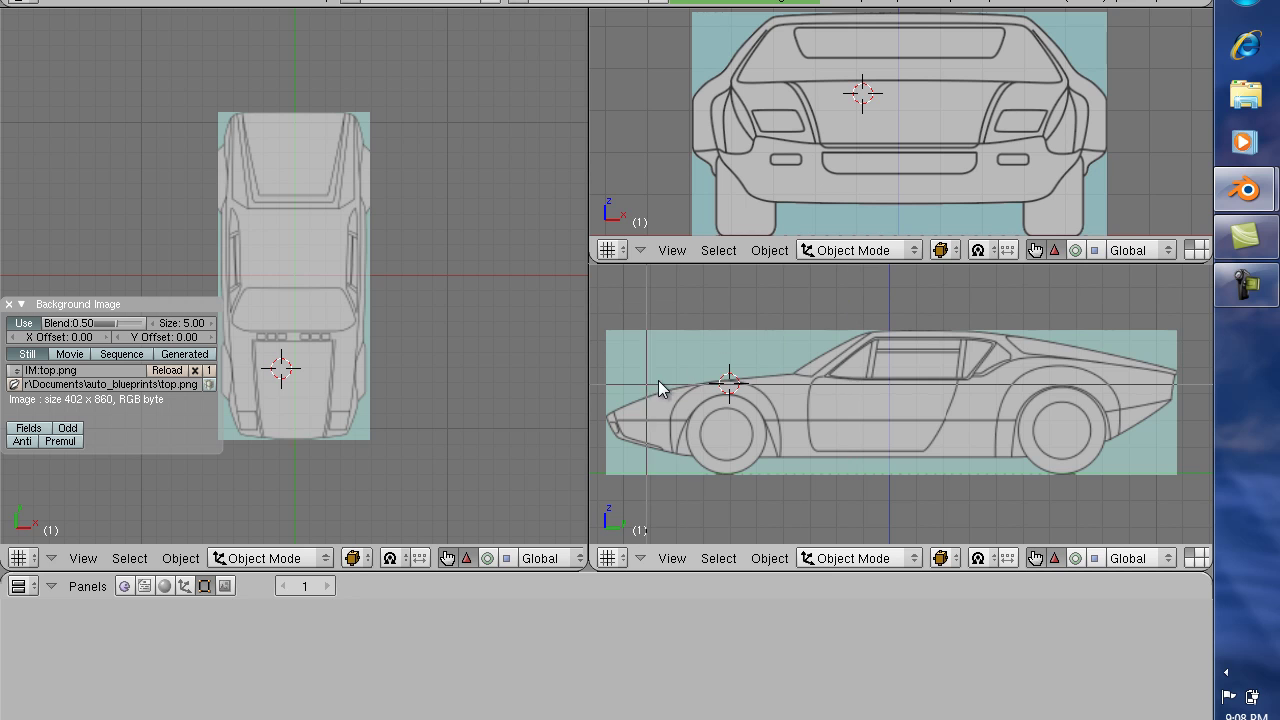
pyautogui.moveTo(668, 378); pyautogui.dragTo(789, 489)
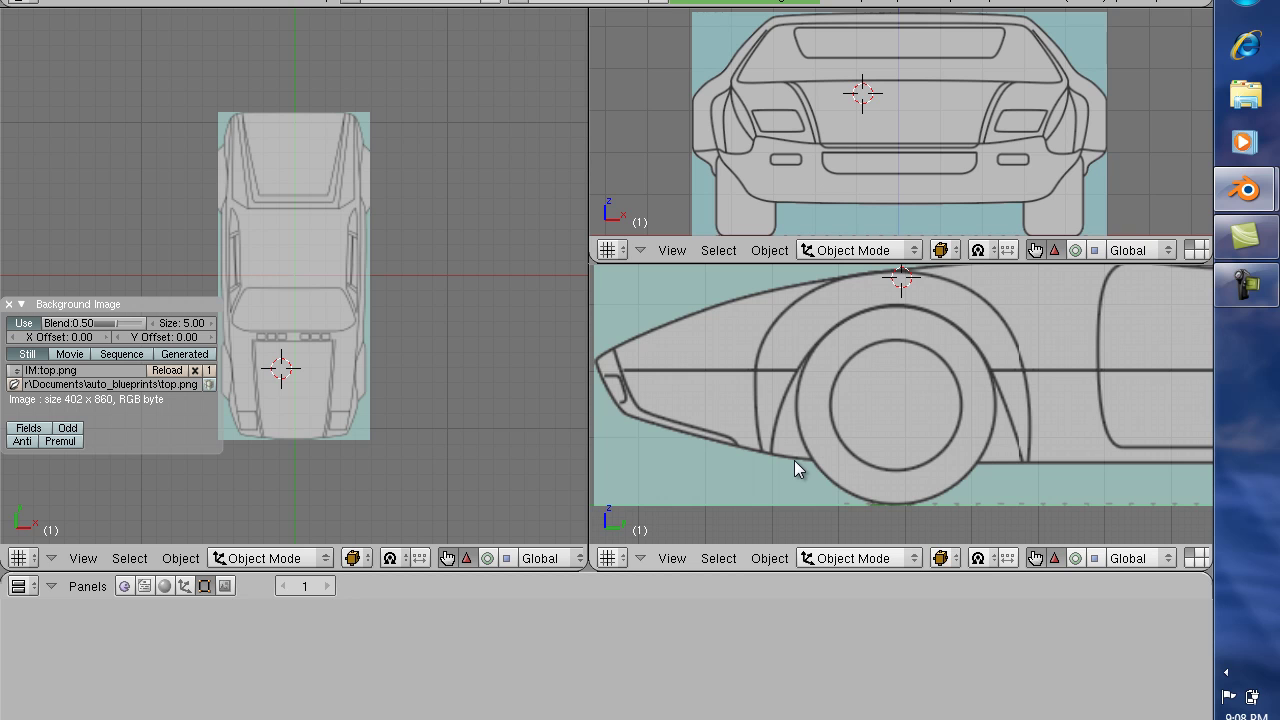
pyautogui.press('space')
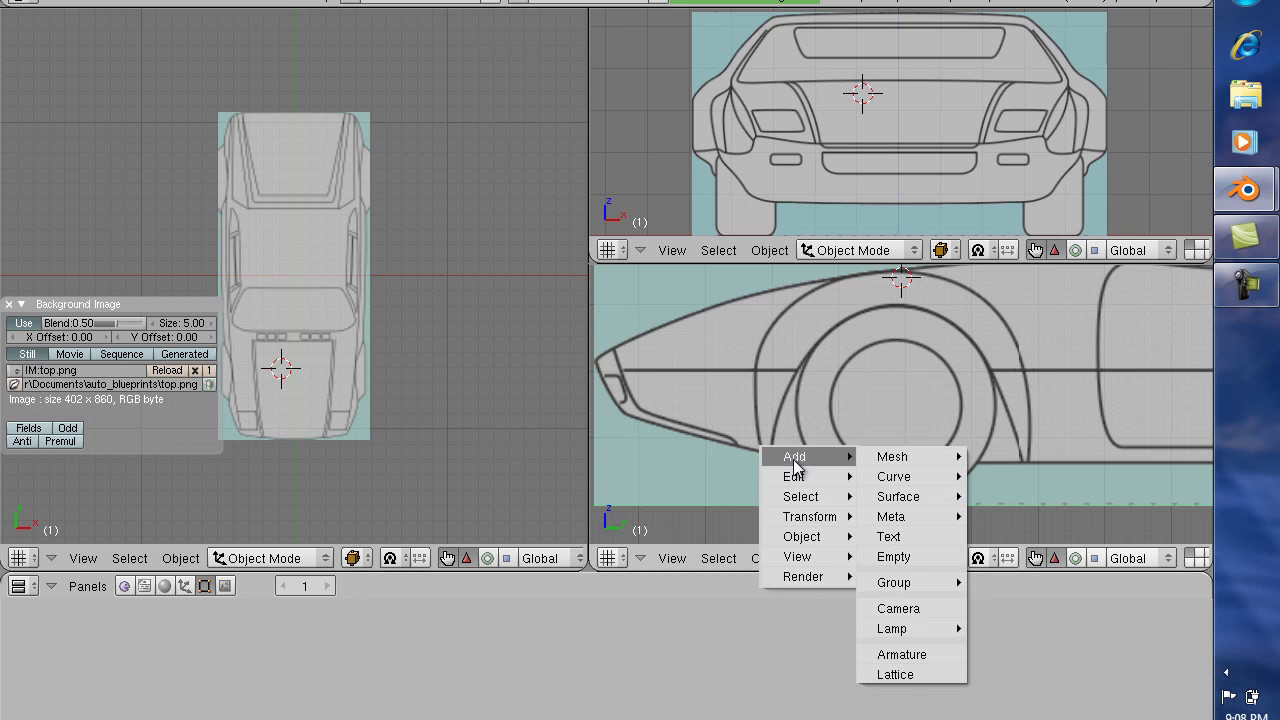
pyautogui.moveTo(958, 456)
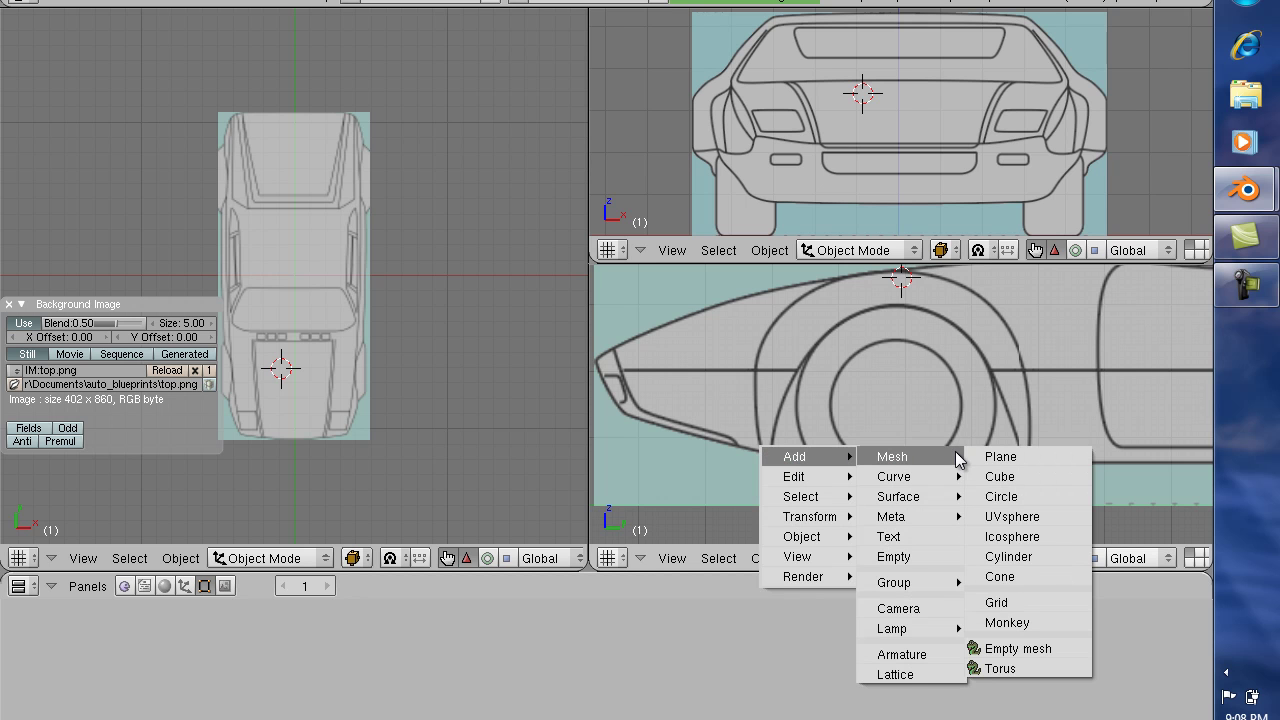
pyautogui.click(1006, 490)
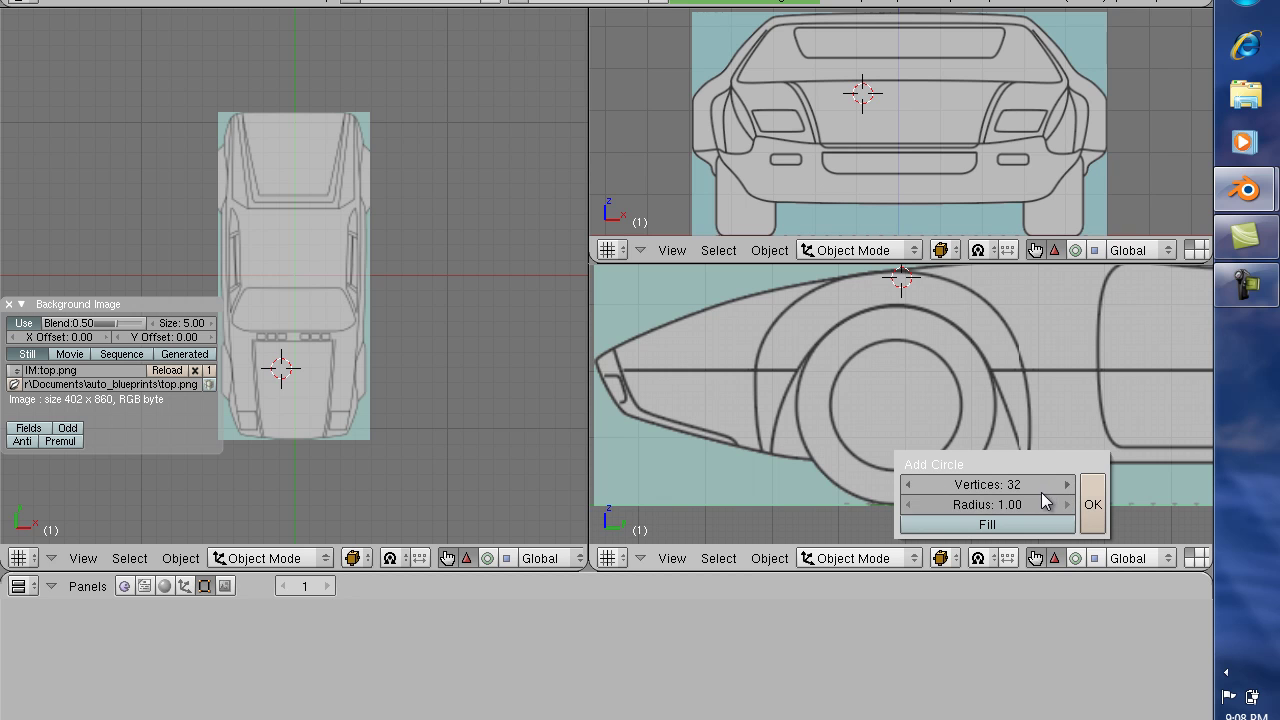
pyautogui.click(1091, 508)
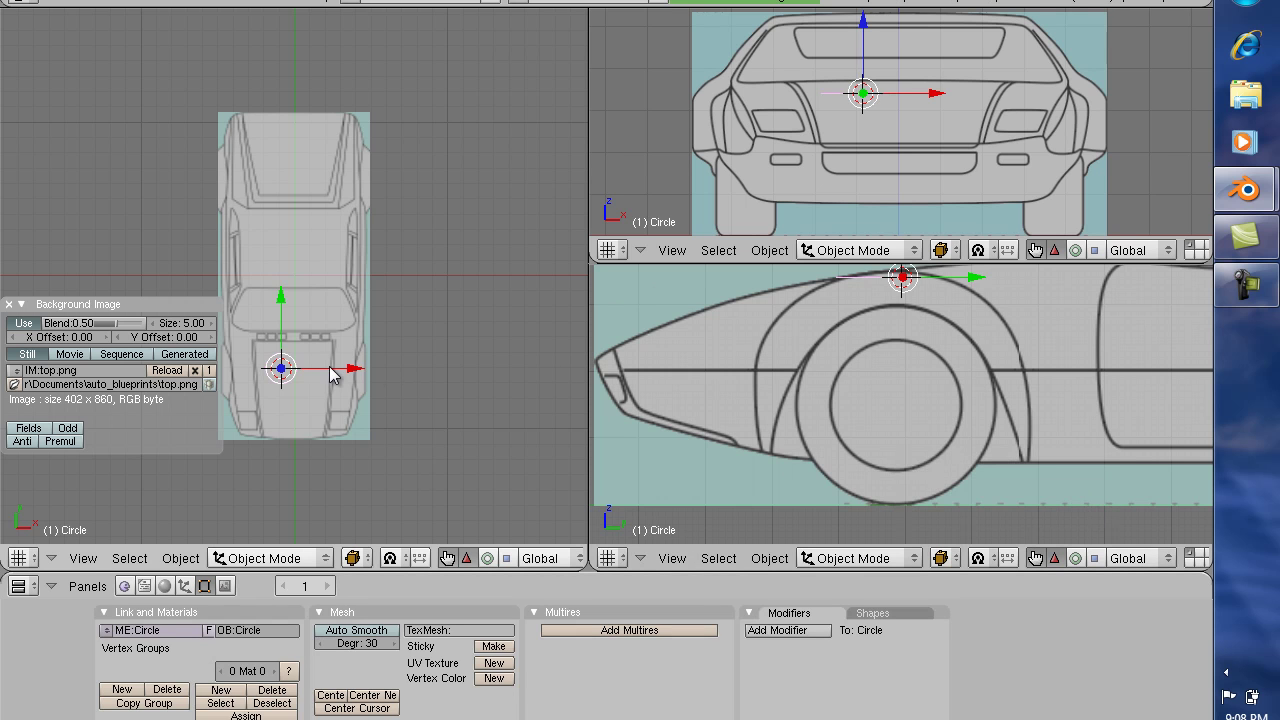
# - Rotate the circle upright so it faces the side view, parallel to the front wheel
pyautogui.scroll(5, 320, 360)
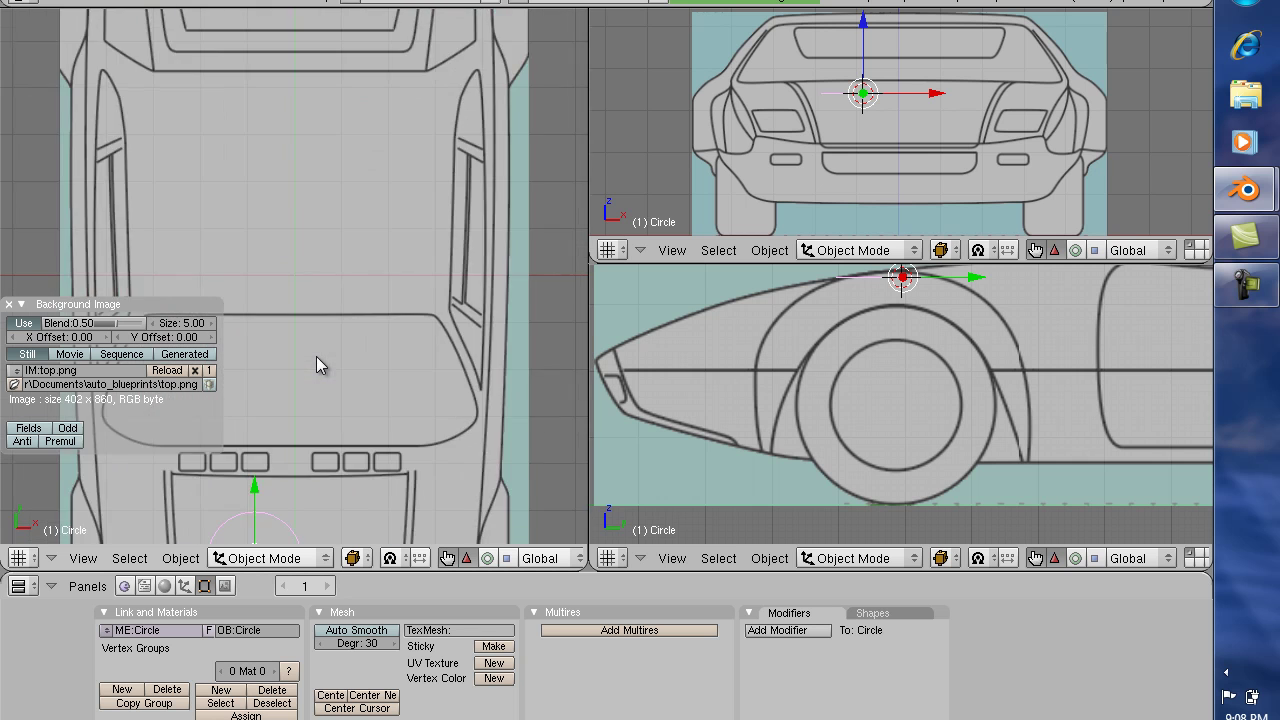
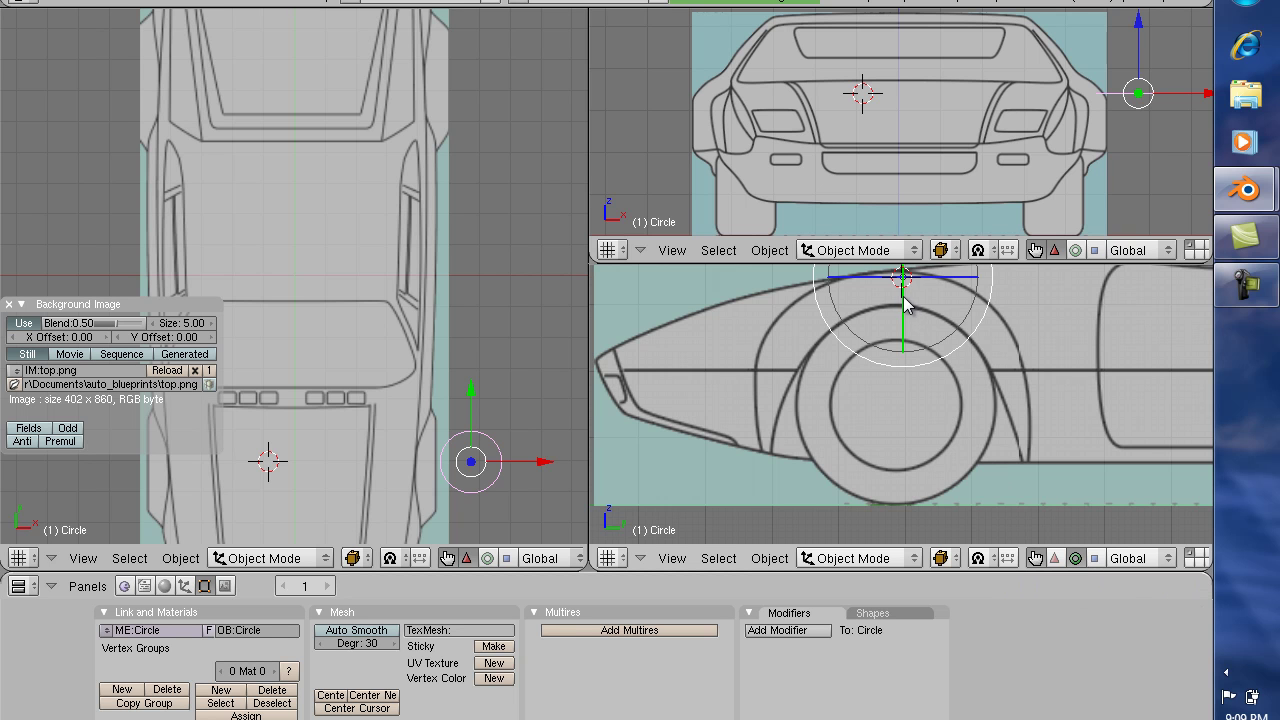
pyautogui.moveTo(903, 310); pyautogui.dragTo(866, 325)
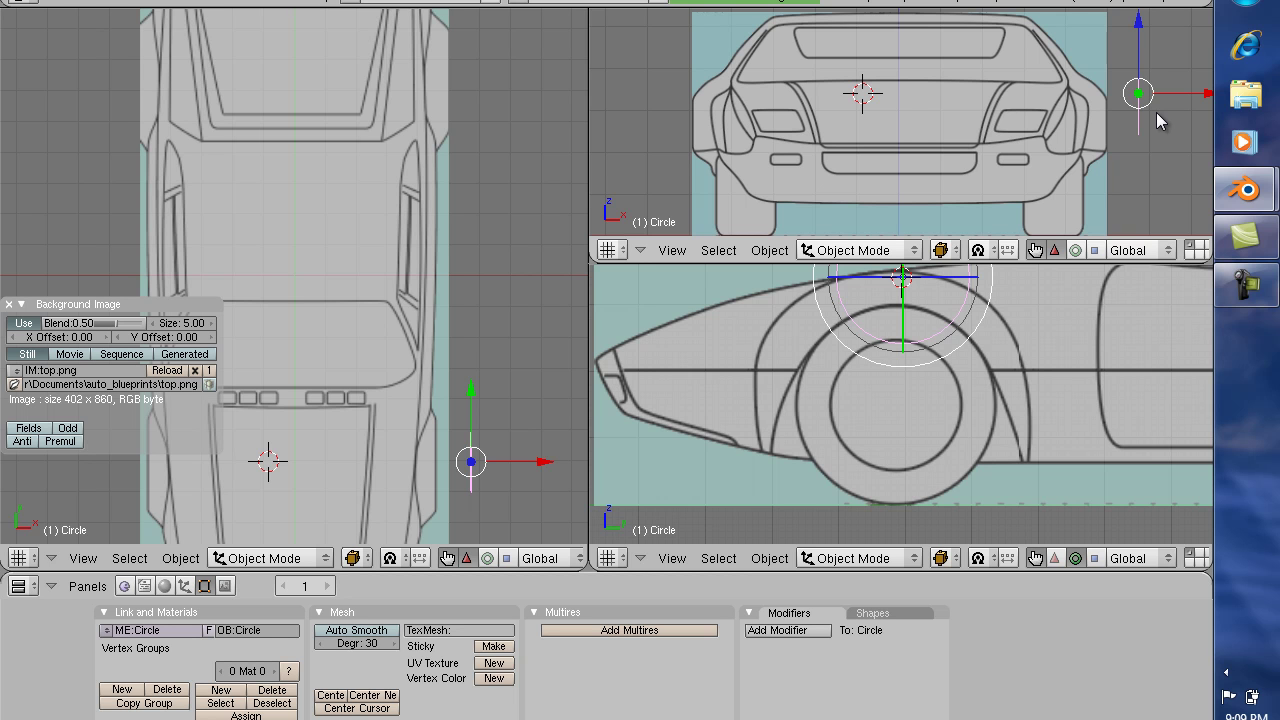
# - Move the circle down to the front wheel's centre height and across to the outer side of the car in the front view
pyautogui.moveTo(1137, 52); pyautogui.dragTo(1124, 133)
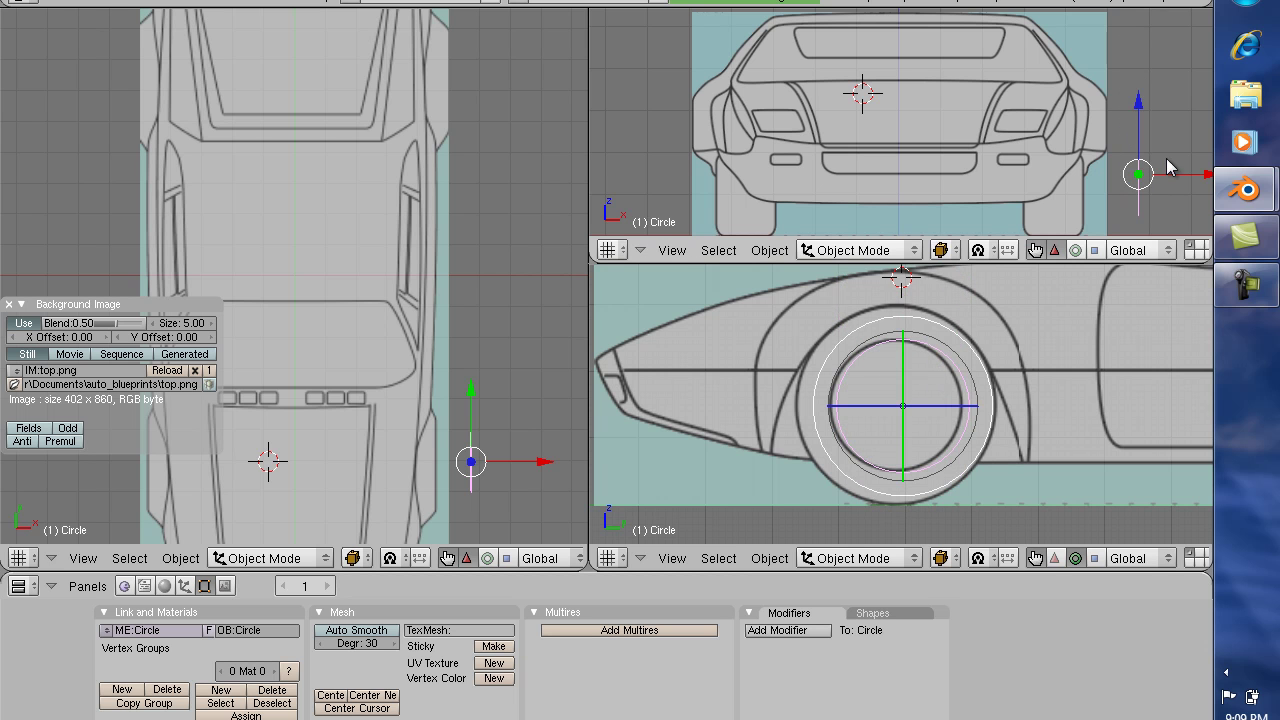
pyautogui.moveTo(1178, 176); pyautogui.dragTo(1147, 178)
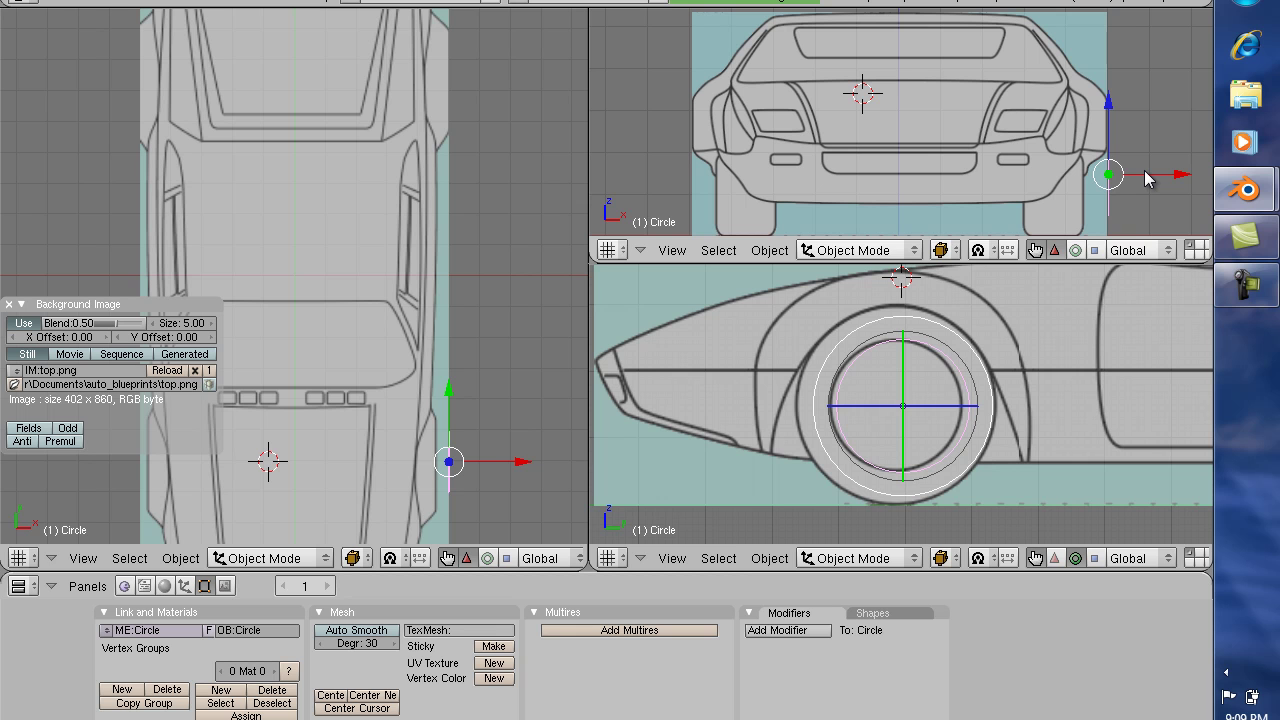
pyautogui.moveTo(1147, 178); pyautogui.dragTo(1130, 176)
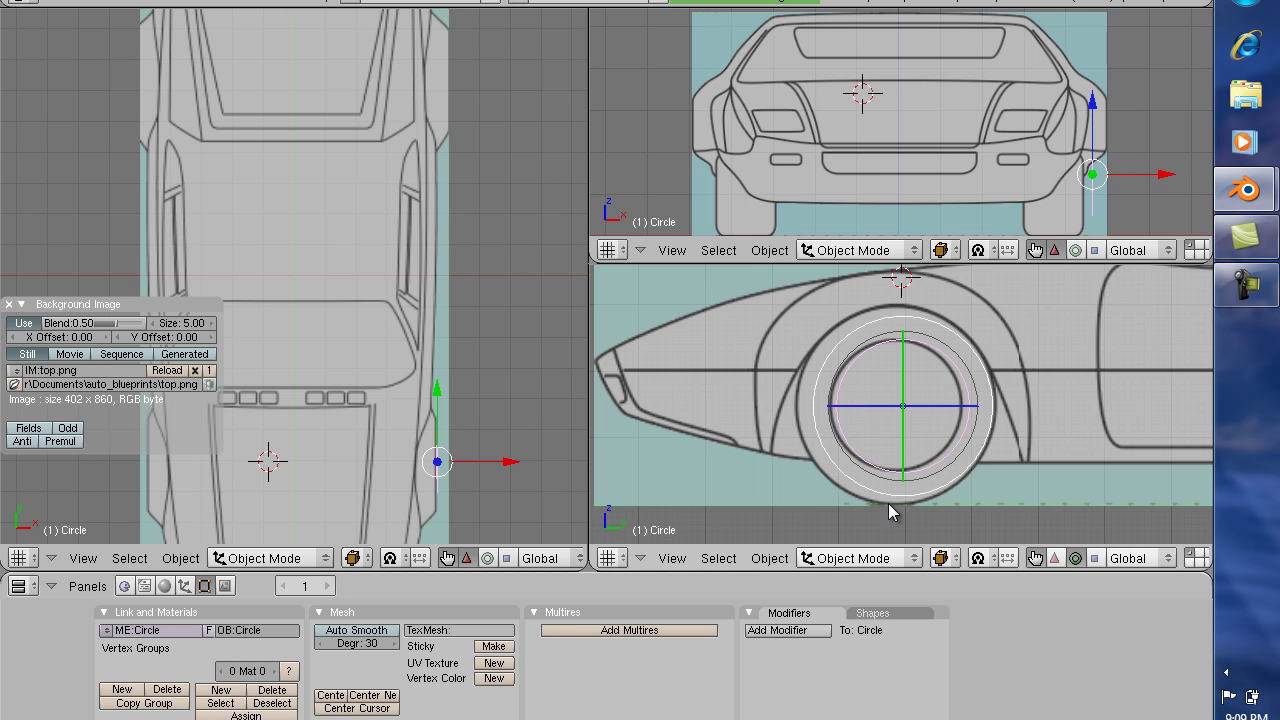
# - Hide the transform manipulator in the side view and centre the circle on the front wheel's rim
pyautogui.click(1036, 558)
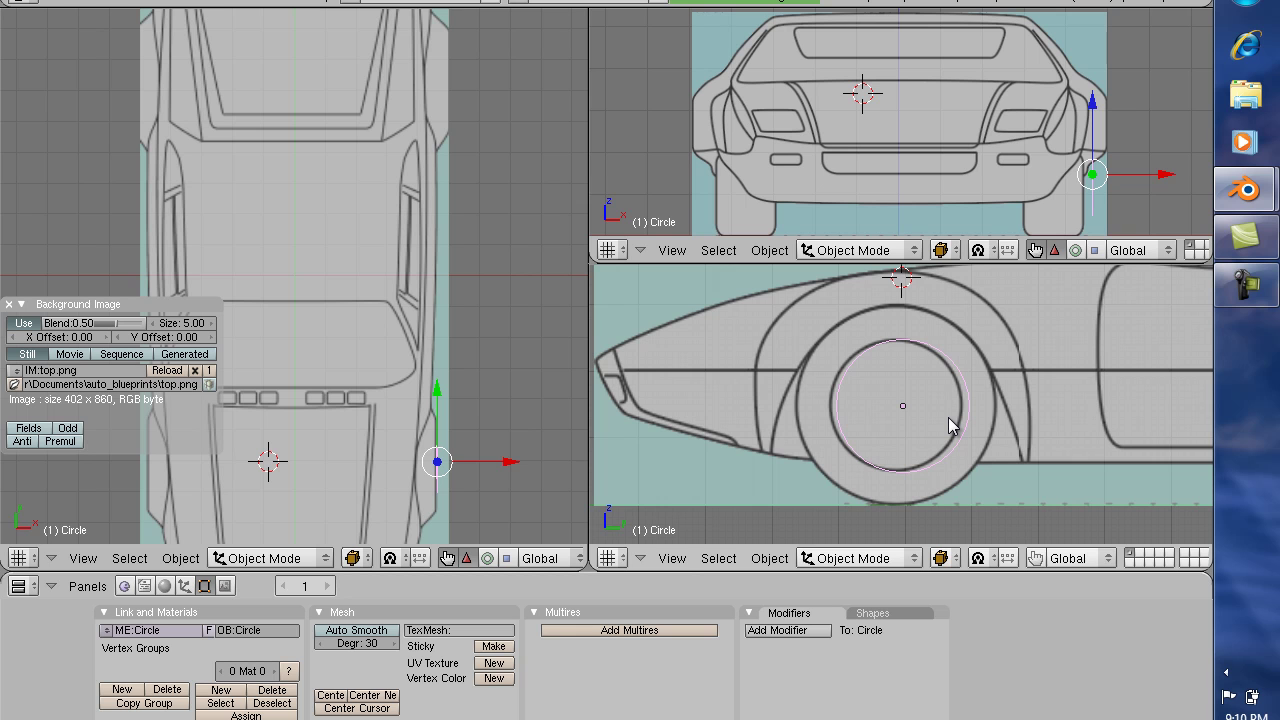
pyautogui.press('g')
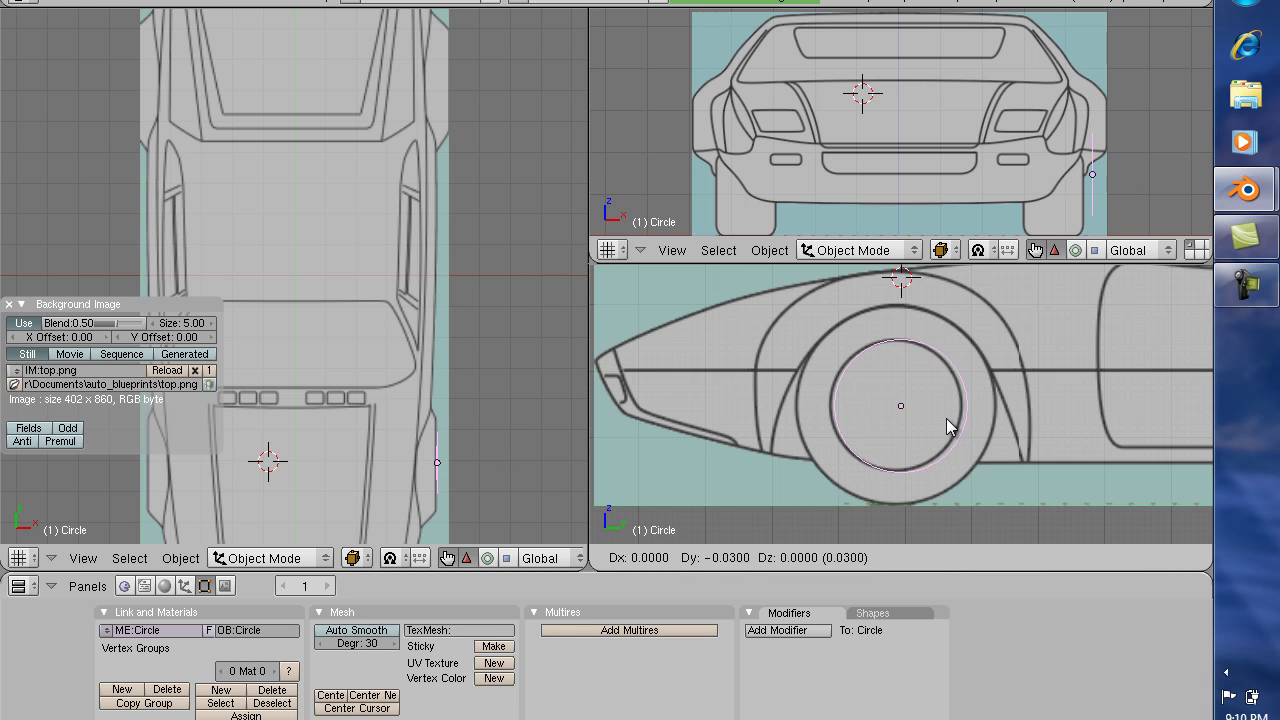
pyautogui.click(943, 427)
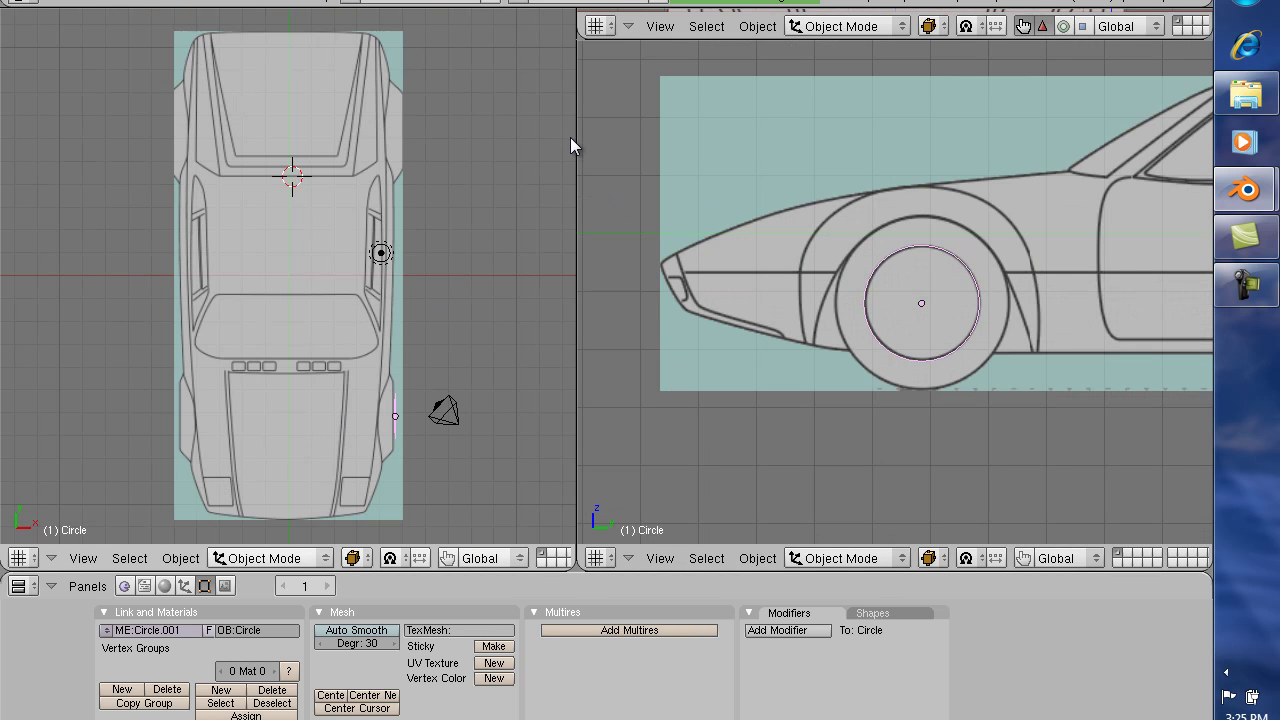
# - Narrow the top view area to a thin strip so the side view takes most of the width
pyautogui.rightClick(574, 155)
pyautogui.click(590, 165)
pyautogui.click(100, 102)
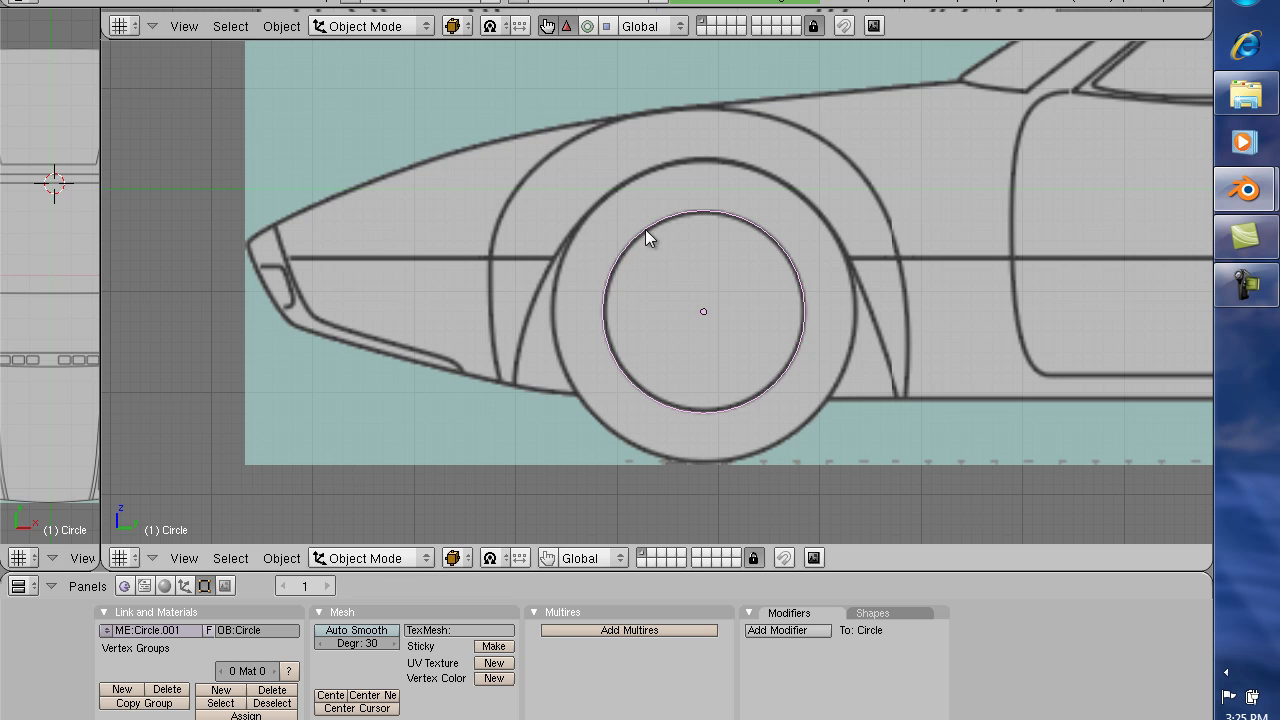
# - Enter Edit Mode on the circle and select all its vertices around the rim except the few along the bottom
pyautogui.press('Tab')
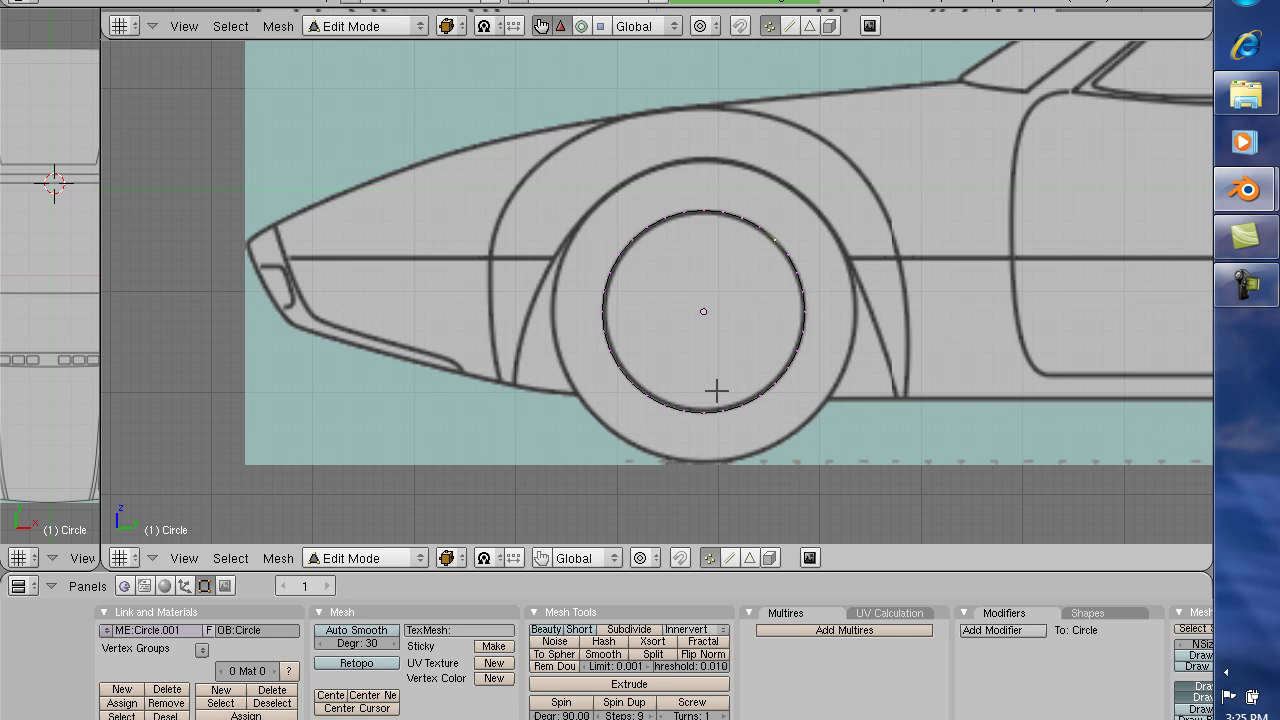
pyautogui.rightClick(648, 390)
pyautogui.click(620, 370)
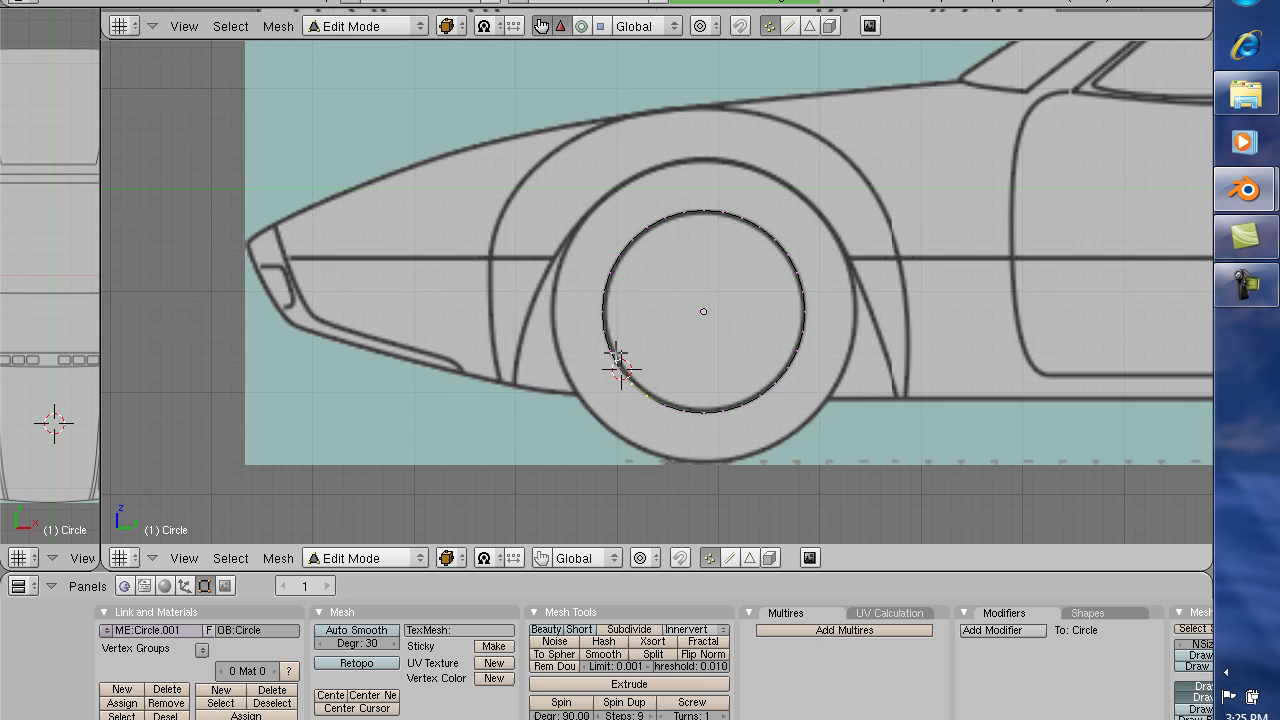
pyautogui.click(607, 407)
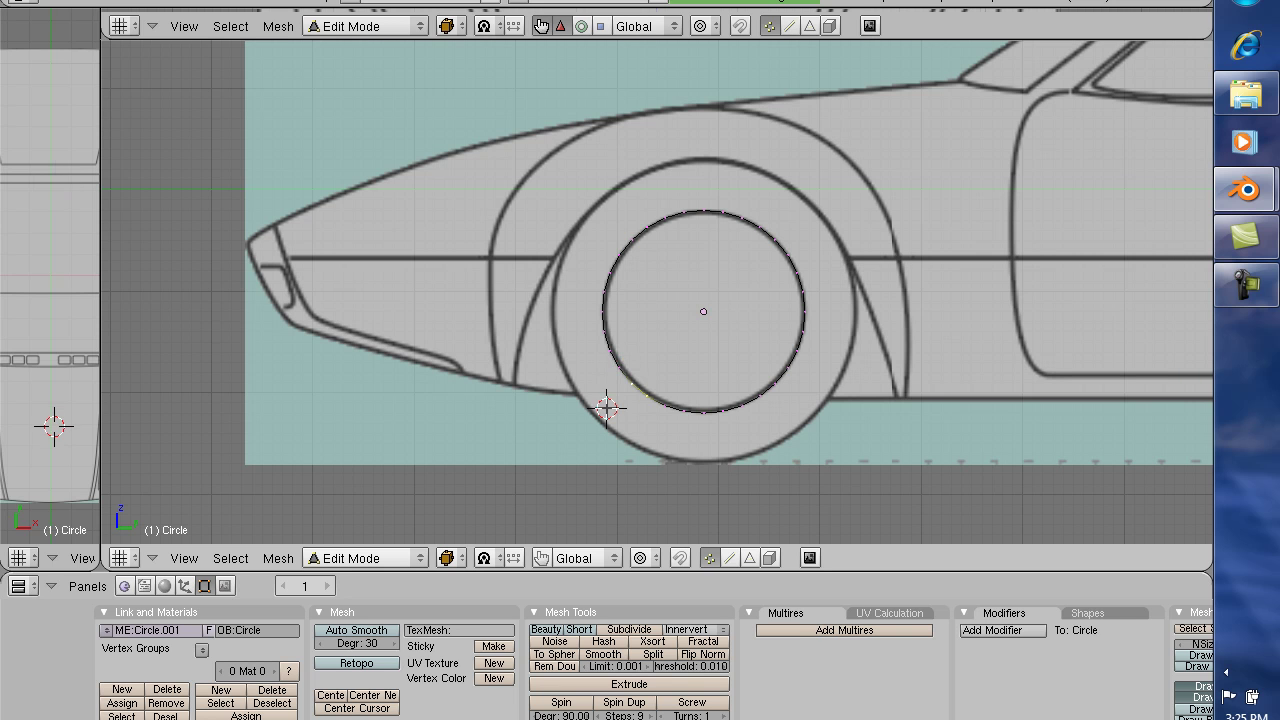
pyautogui.keyDown('shift'); pyautogui.rightClick(611, 350); pyautogui.keyUp('shift')
pyautogui.keyDown('shift'); pyautogui.rightClick(606, 331); pyautogui.keyUp('shift')
pyautogui.keyDown('shift'); pyautogui.rightClick(604, 311); pyautogui.keyUp('shift')
pyautogui.keyDown('shift'); pyautogui.rightClick(606, 291); pyautogui.keyUp('shift')
pyautogui.keyDown('shift'); pyautogui.rightClick(611, 273); pyautogui.keyUp('shift')
pyautogui.keyDown('shift'); pyautogui.rightClick(620, 256); pyautogui.keyUp('shift')
pyautogui.keyDown('shift'); pyautogui.rightClick(638, 232); pyautogui.keyUp('shift')
pyautogui.keyDown('shift'); pyautogui.rightClick(655, 220); pyautogui.keyUp('shift')
pyautogui.keyDown('shift'); pyautogui.rightClick(672, 213); pyautogui.keyUp('shift')
pyautogui.keyDown('shift'); pyautogui.rightClick(690, 210); pyautogui.keyUp('shift')
pyautogui.keyDown('shift'); pyautogui.rightClick(706, 209); pyautogui.keyUp('shift')
pyautogui.keyDown('shift'); pyautogui.rightClick(723, 211); pyautogui.keyUp('shift')
pyautogui.keyDown('shift'); pyautogui.rightClick(741, 216); pyautogui.keyUp('shift')
pyautogui.keyDown('shift'); pyautogui.rightClick(760, 222); pyautogui.keyUp('shift')
pyautogui.keyDown('shift'); pyautogui.rightClick(776, 236); pyautogui.keyUp('shift')
pyautogui.keyDown('shift'); pyautogui.rightClick(786, 256); pyautogui.keyUp('shift')
pyautogui.keyDown('shift'); pyautogui.rightClick(795, 274); pyautogui.keyUp('shift')
pyautogui.keyDown('shift'); pyautogui.rightClick(801, 292); pyautogui.keyUp('shift')
pyautogui.keyDown('shift'); pyautogui.rightClick(806, 319); pyautogui.keyUp('shift')
pyautogui.keyDown('shift'); pyautogui.rightClick(796, 347); pyautogui.keyUp('shift')
pyautogui.keyDown('shift'); pyautogui.rightClick(788, 367); pyautogui.keyUp('shift')
pyautogui.keyDown('shift'); pyautogui.rightClick(780, 382); pyautogui.keyUp('shift')
pyautogui.keyDown('shift'); pyautogui.rightClick(759, 396); pyautogui.keyUp('shift')
pyautogui.click(390, 445)
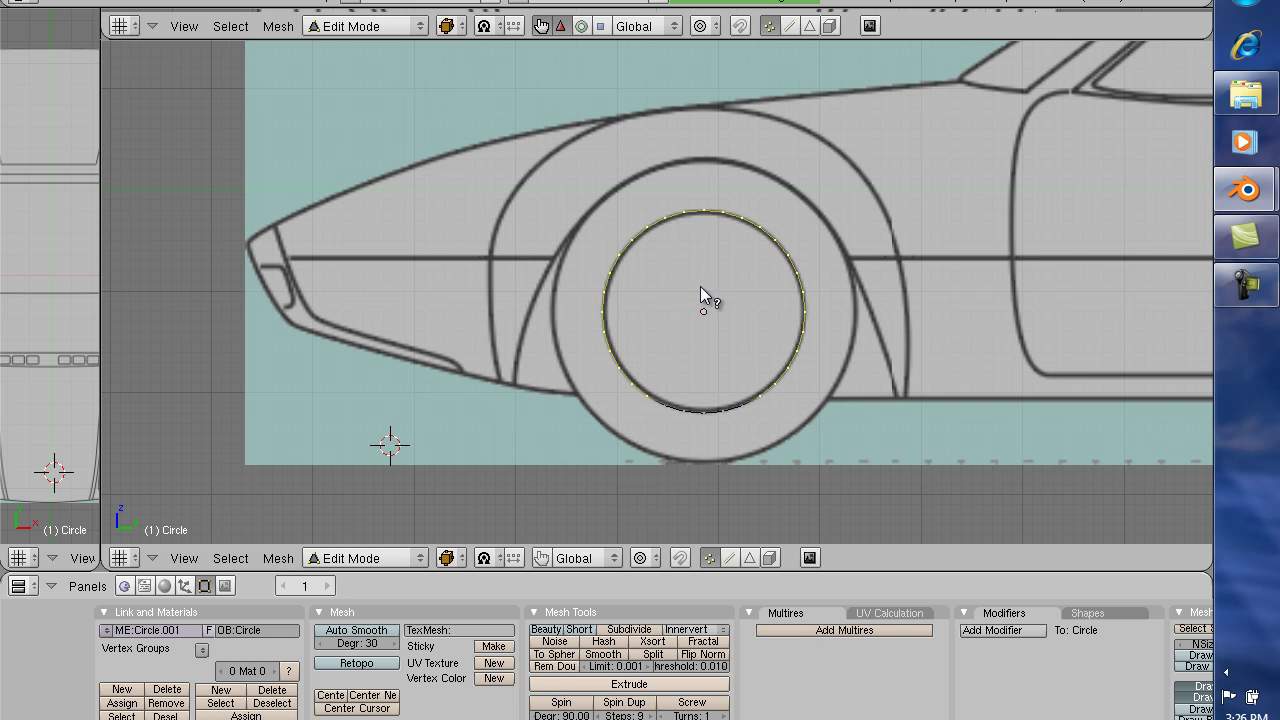
# - Extrude the selected vertices with Only Edges and place the new edges about 1.00 straight up
pyautogui.press('e')
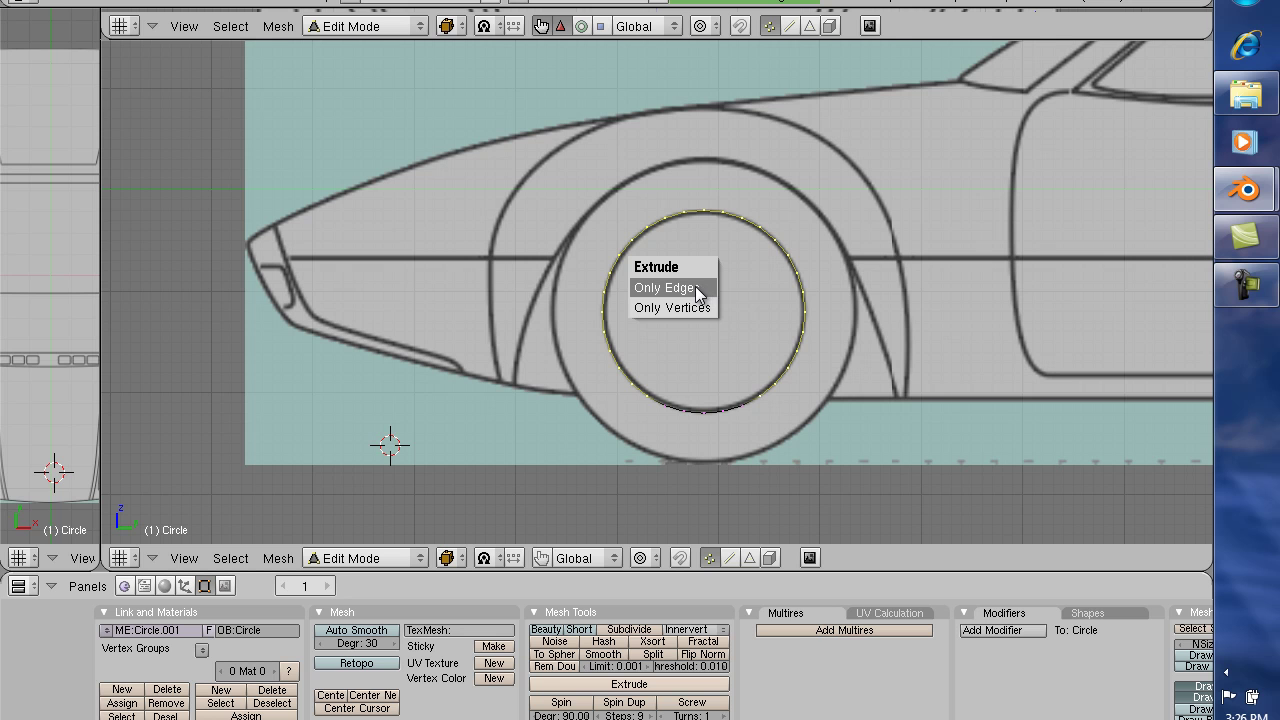
pyautogui.click(686, 288)
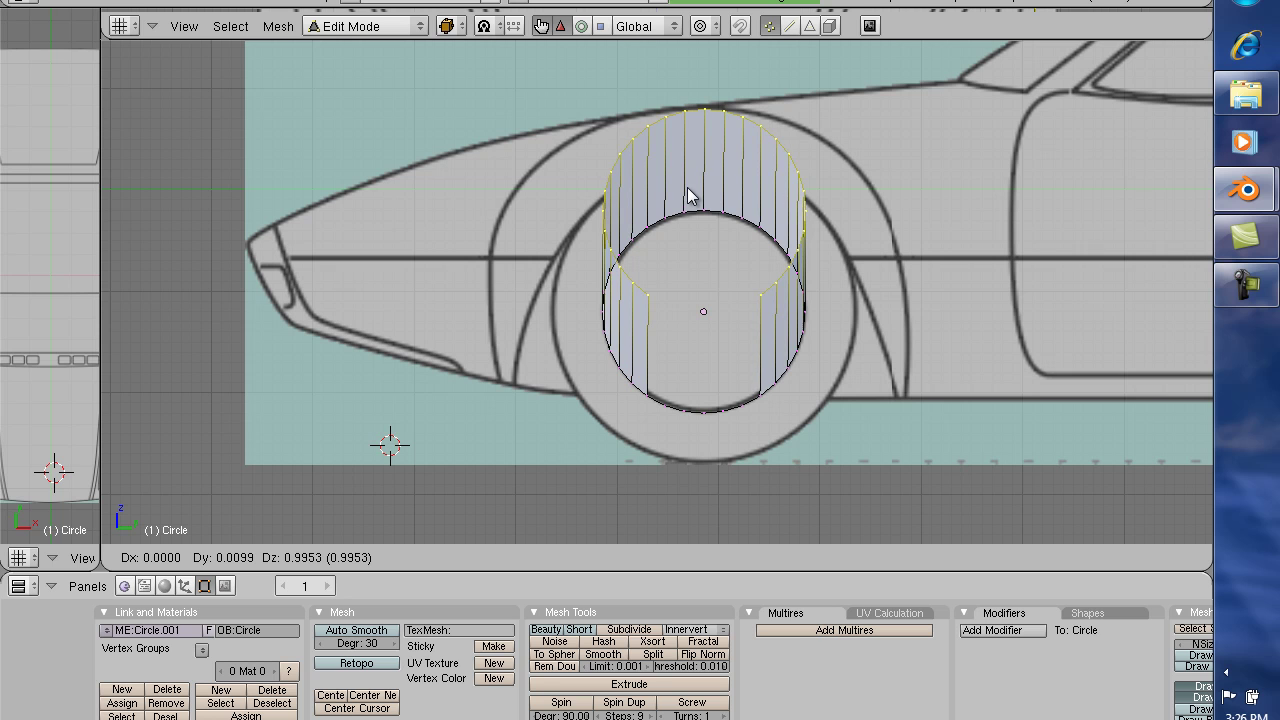
pyautogui.click(686, 188)
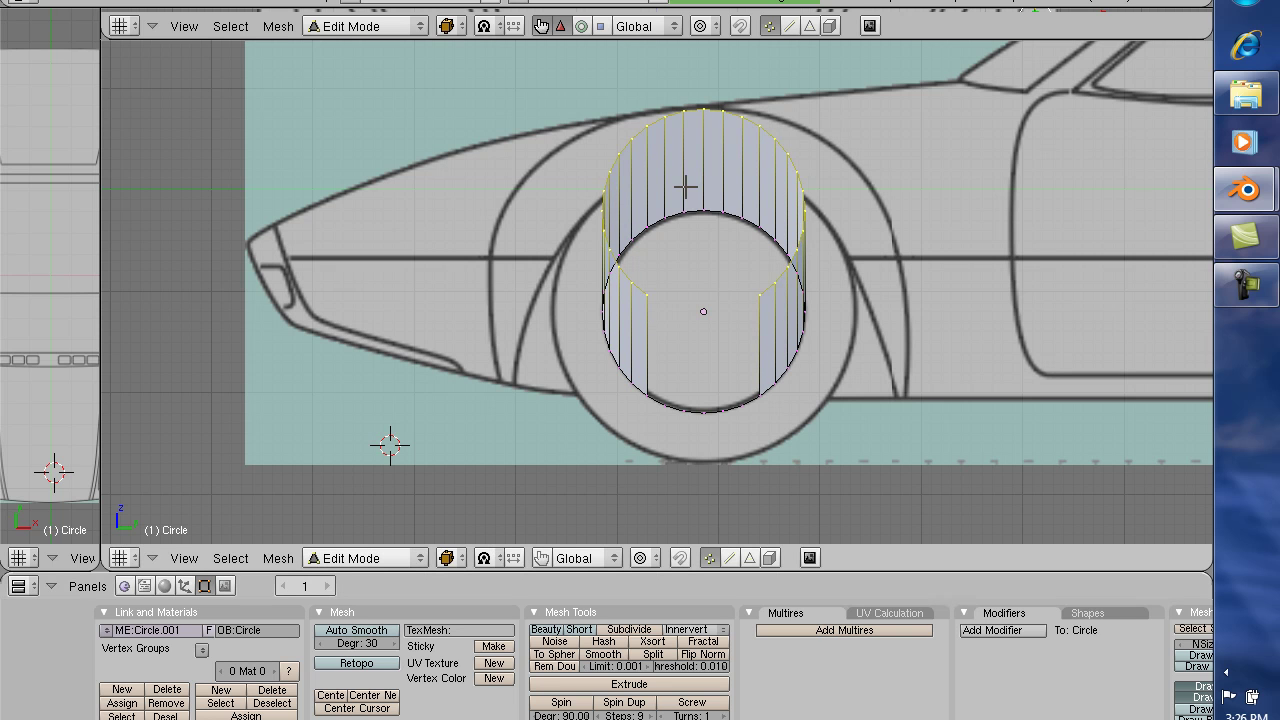
# - Move the front end vertex of the extruded edge about 0.84 down in Z and 1.44 forward in Y, onto the wheel arch's lower front corner
pyautogui.rightClick(646, 295)
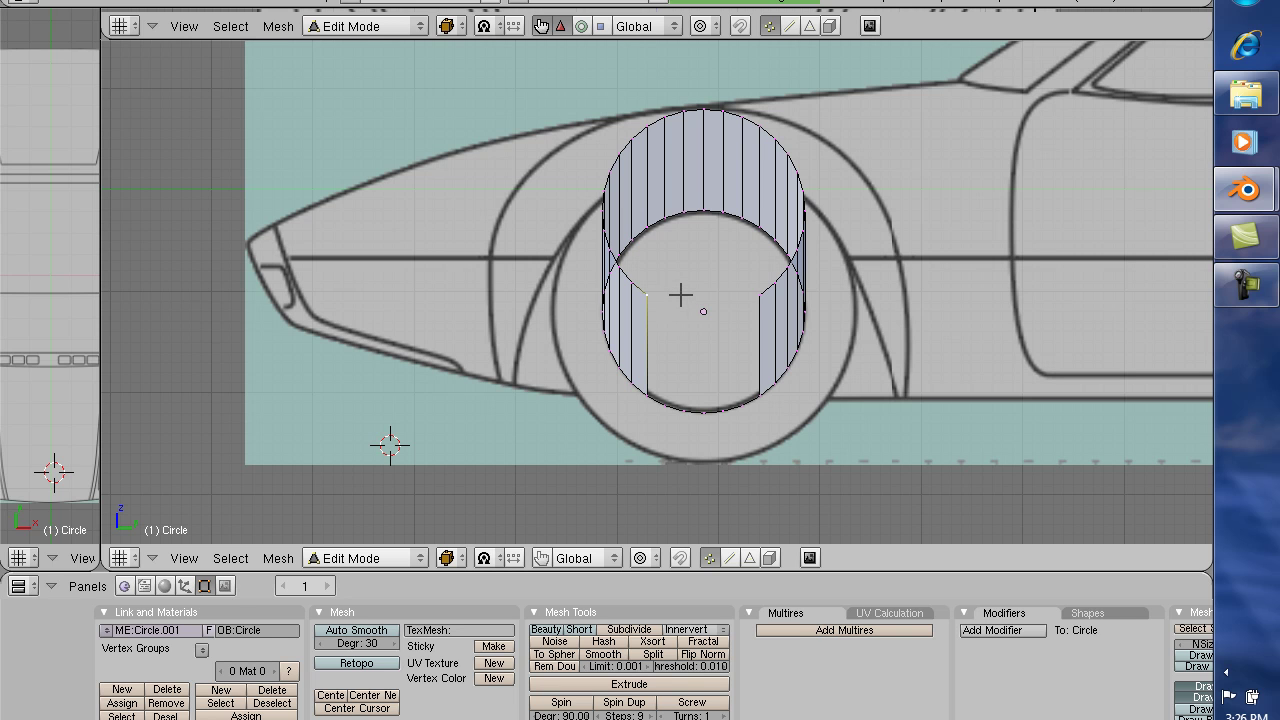
pyautogui.press('g')
pyautogui.press('z')
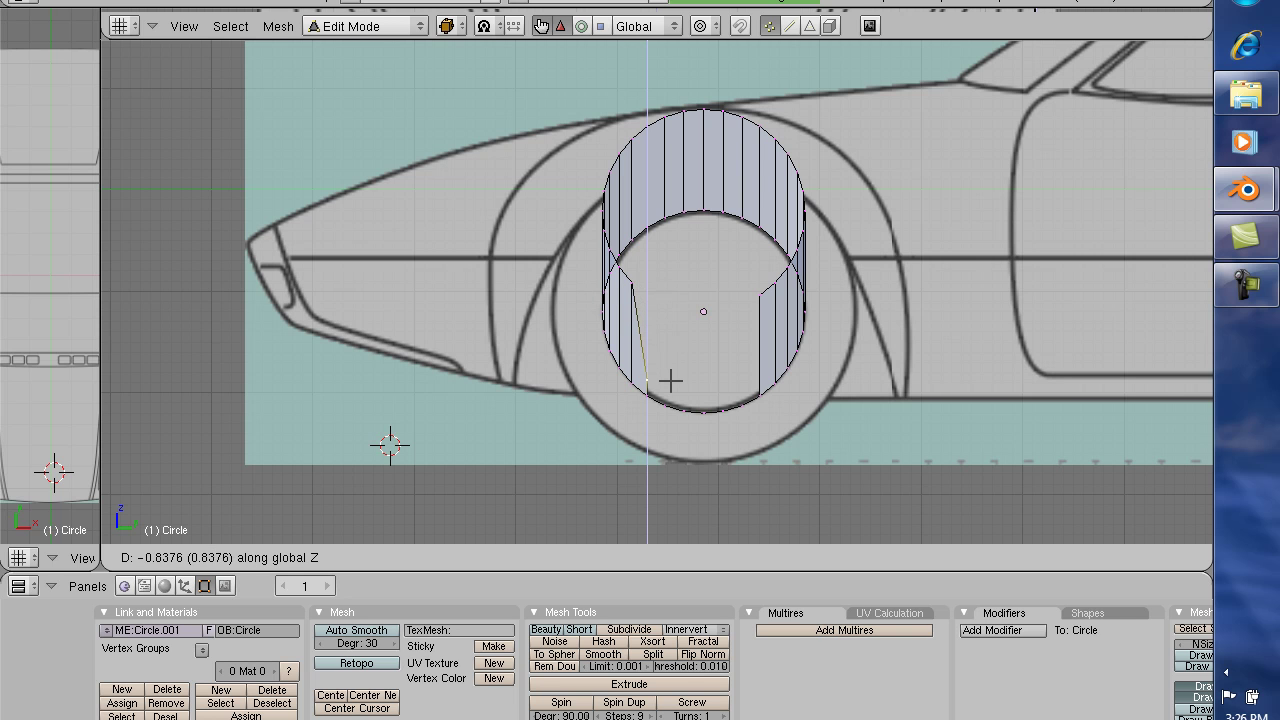
pyautogui.click(670, 381)
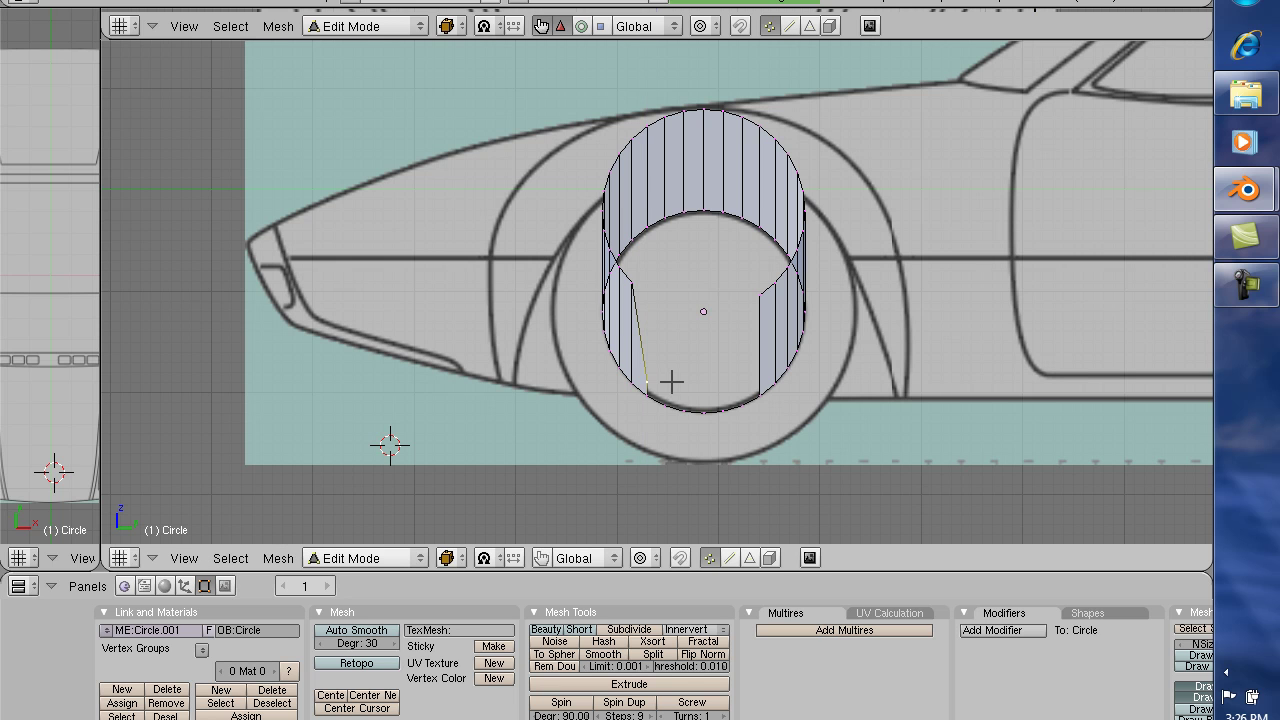
pyautogui.press('g')
pyautogui.press('y')
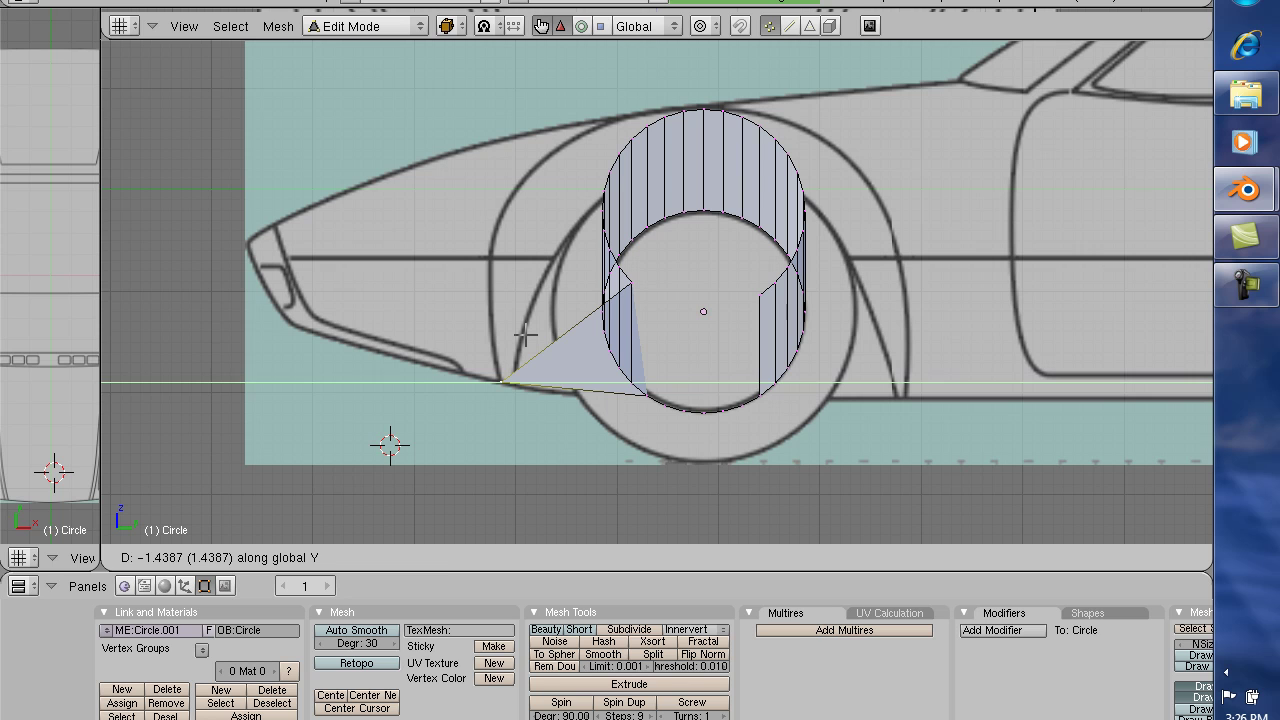
pyautogui.click(525, 335)
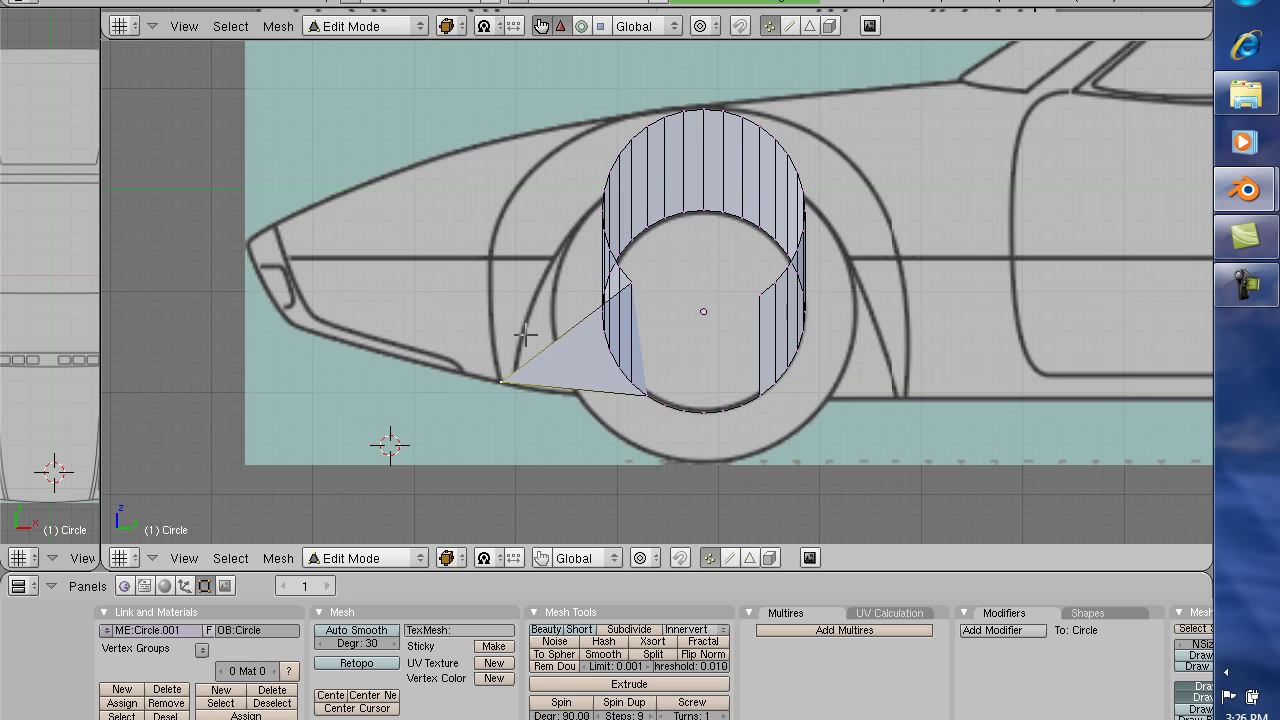
# - Move the second extruded vertex along Y and Z onto the front arch outline, just above the corner vertex
pyautogui.rightClick(629, 282)
pyautogui.press('g')
pyautogui.press('y')
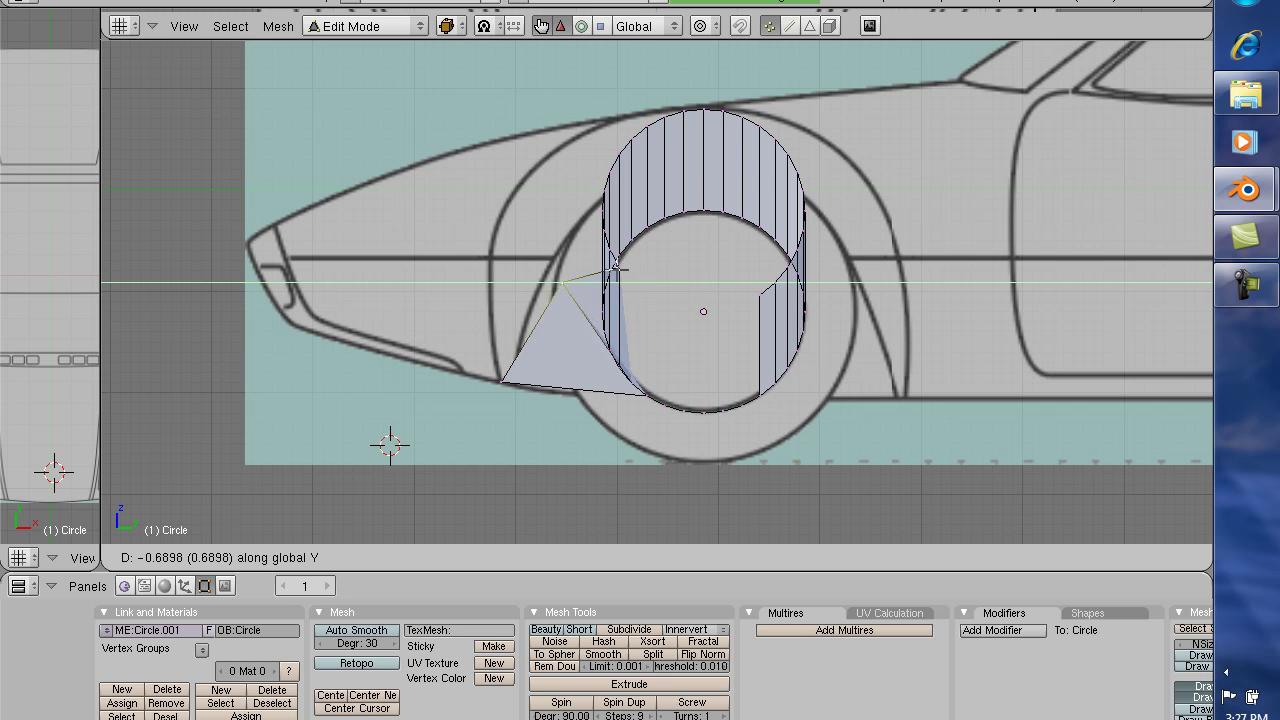
pyautogui.click(545, 270)
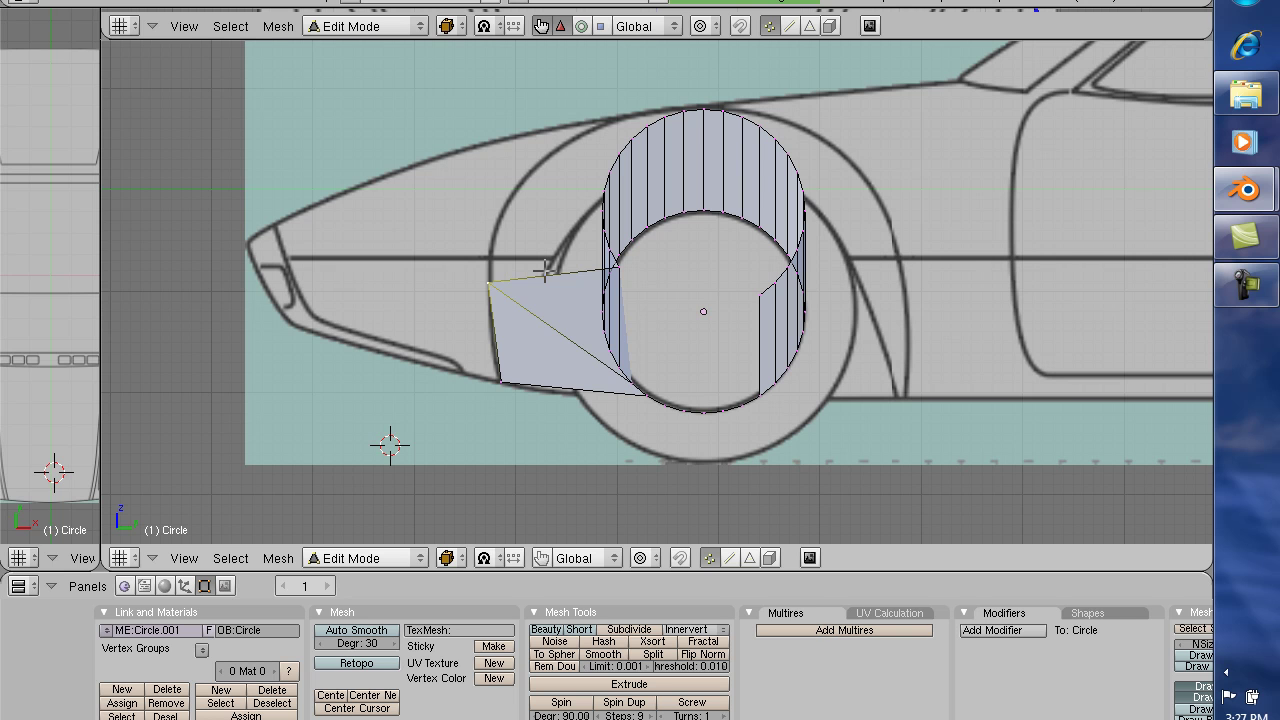
pyautogui.press('g')
pyautogui.press('z')
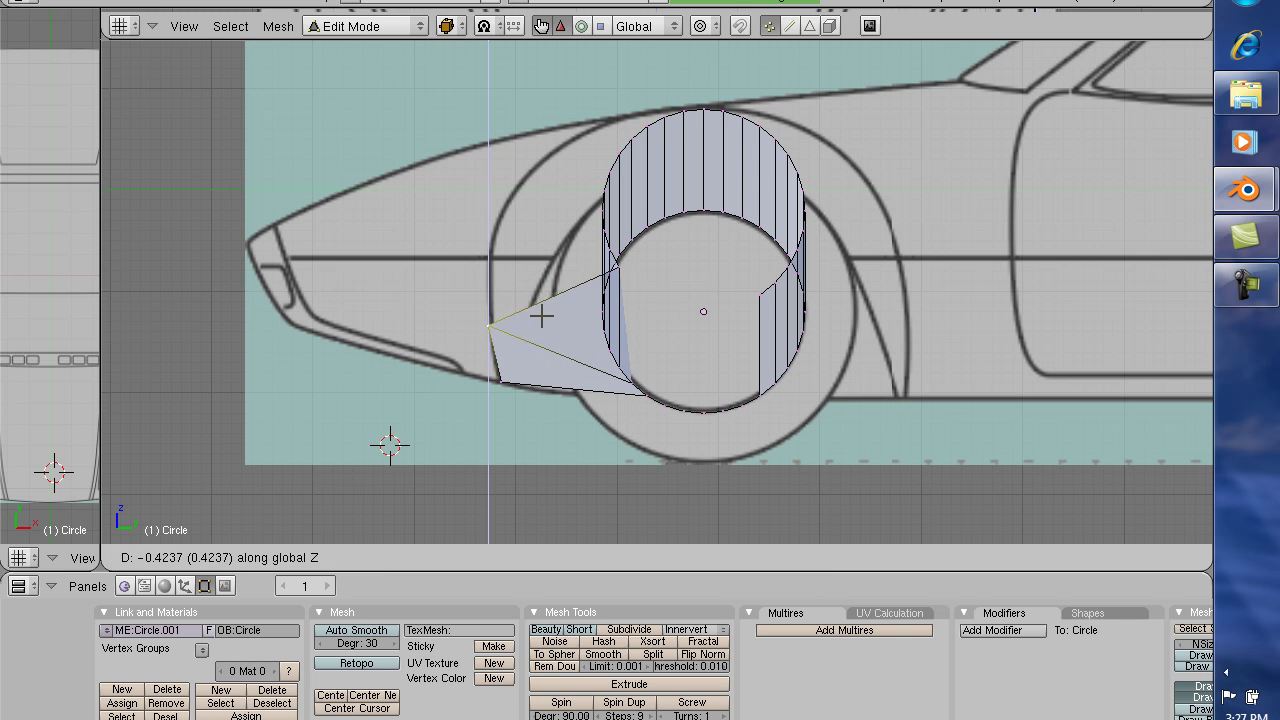
pyautogui.click(543, 351)
pyautogui.press('g')
pyautogui.press('y')
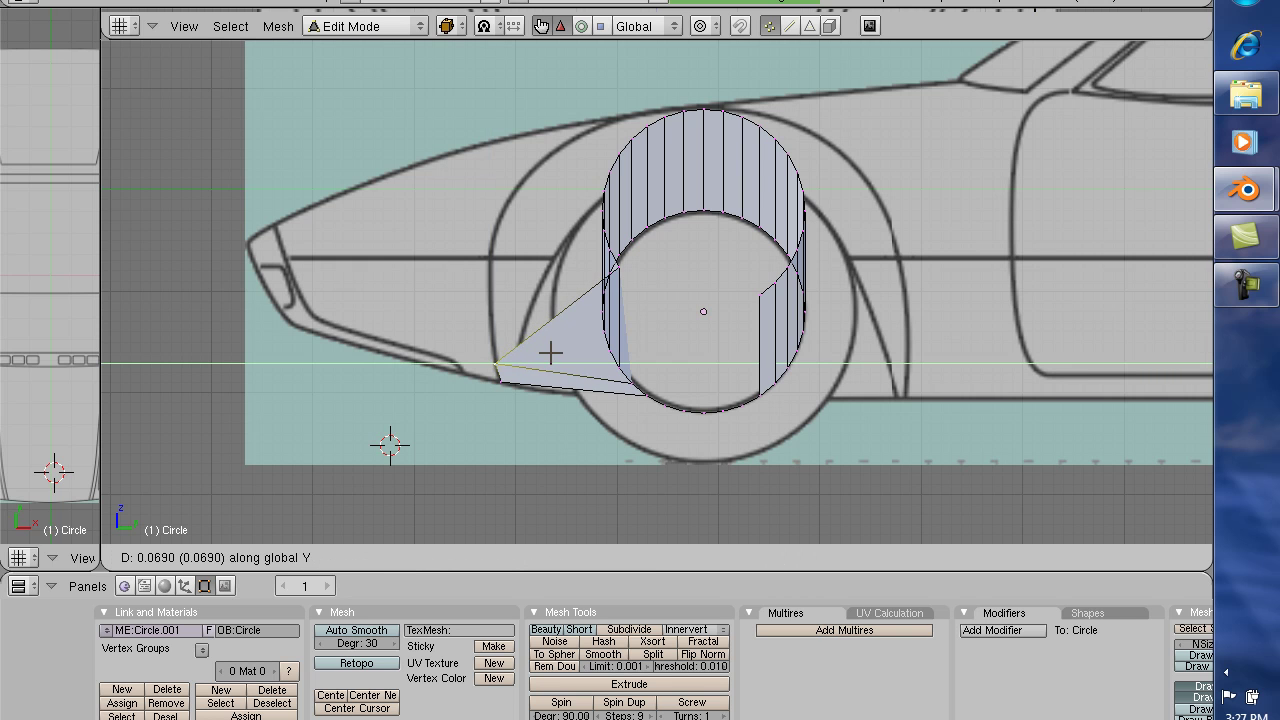
pyautogui.click(552, 352)
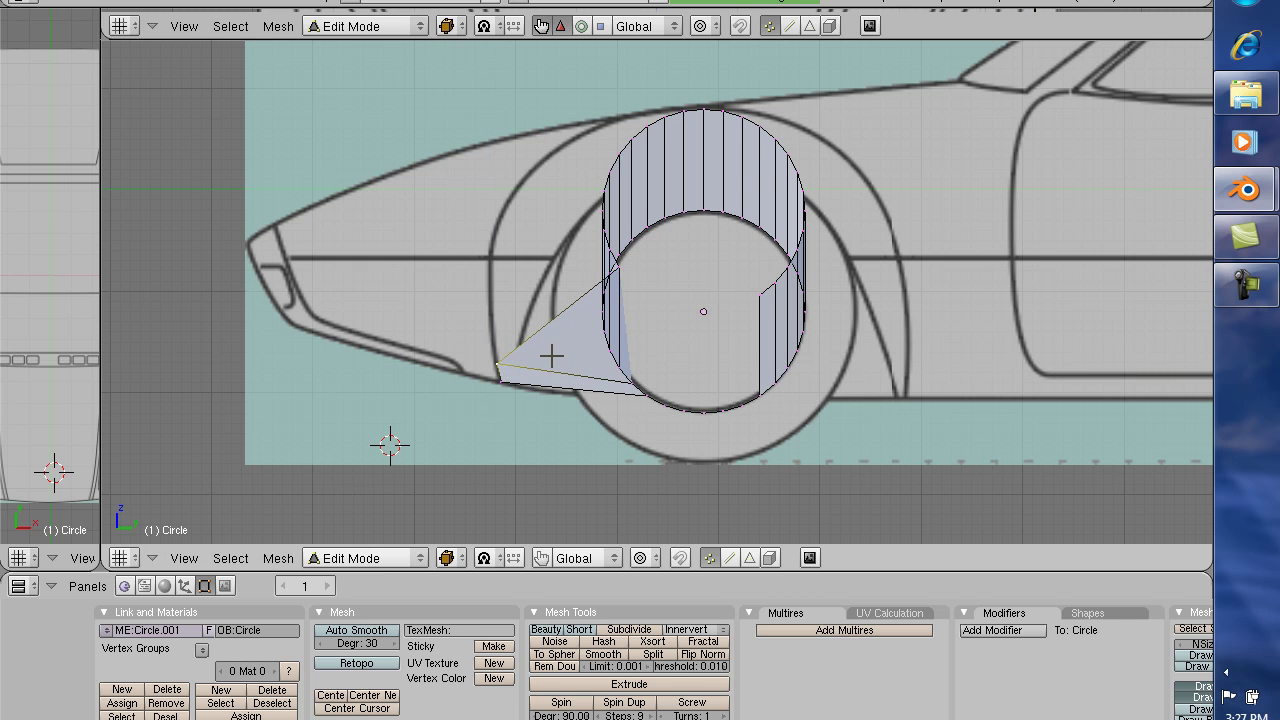
# - Place the third extruded vertex on the front arch outline by moving it along Y, then about 0.72 down in Z
pyautogui.rightClick(618, 265)
pyautogui.press('g')
pyautogui.press('y')
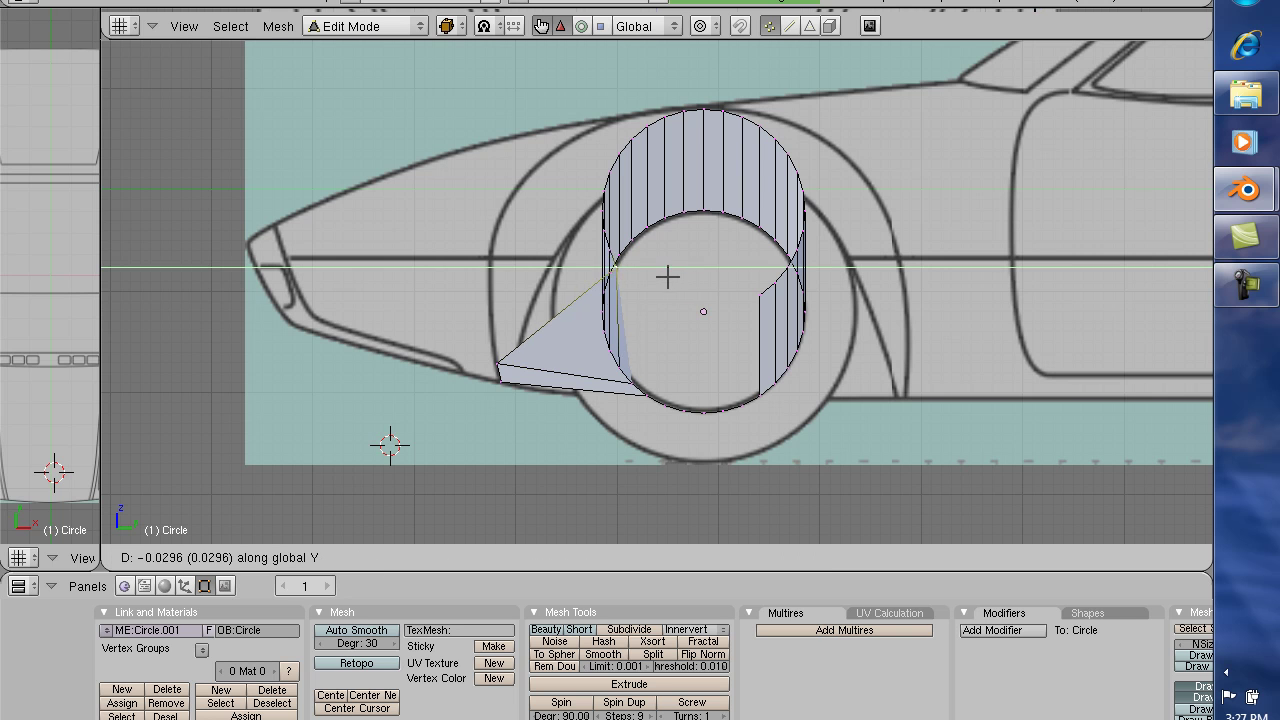
pyautogui.click(556, 263)
pyautogui.press('g')
pyautogui.press('z')
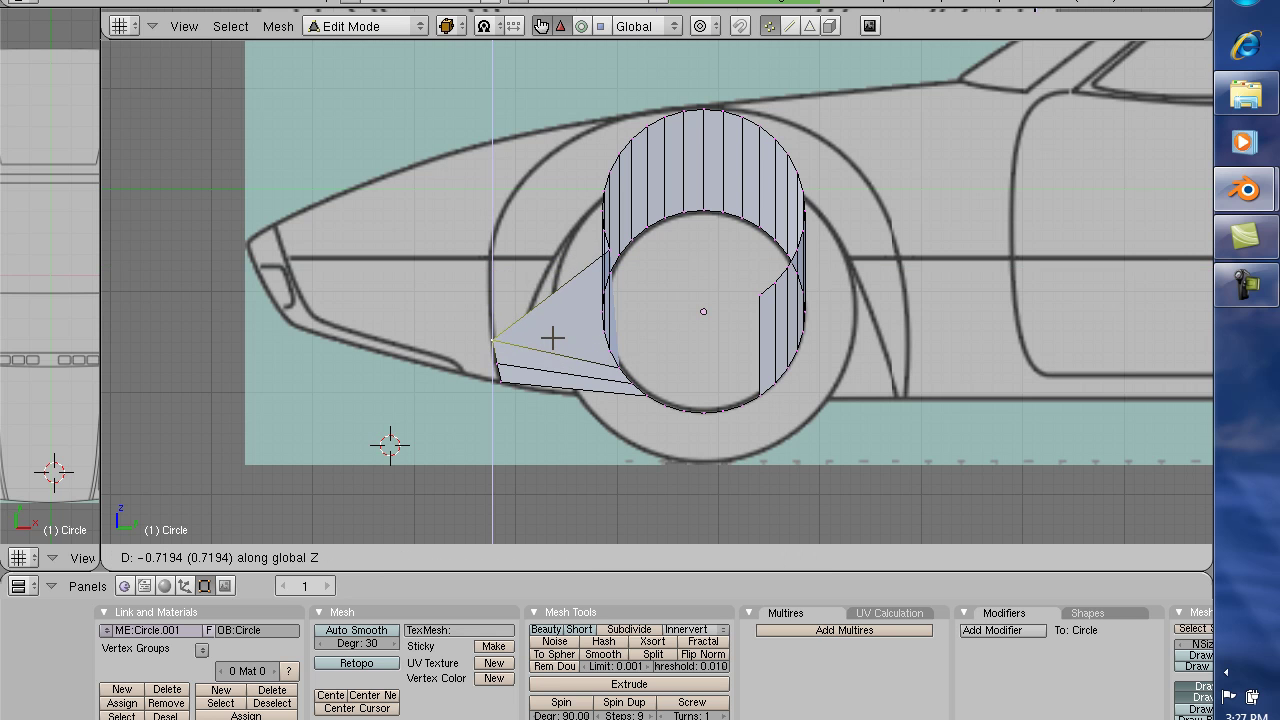
pyautogui.click(554, 339)
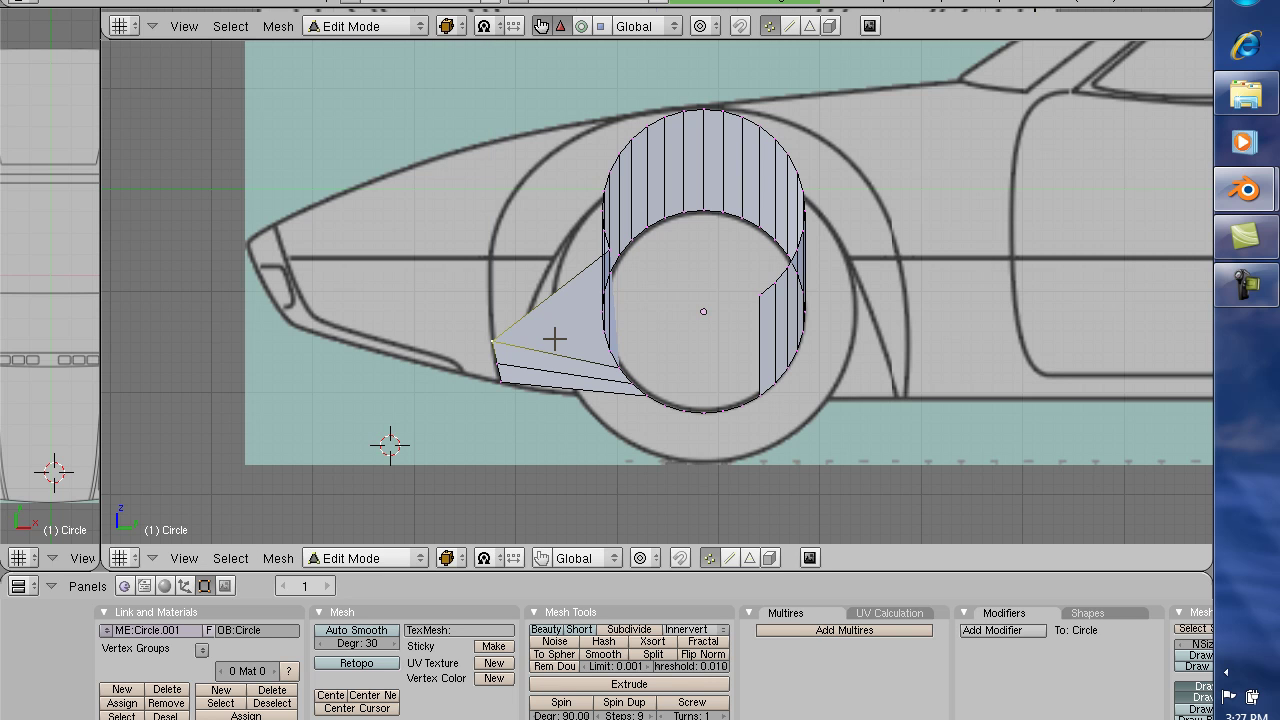
pyautogui.press('g')
pyautogui.press('y')
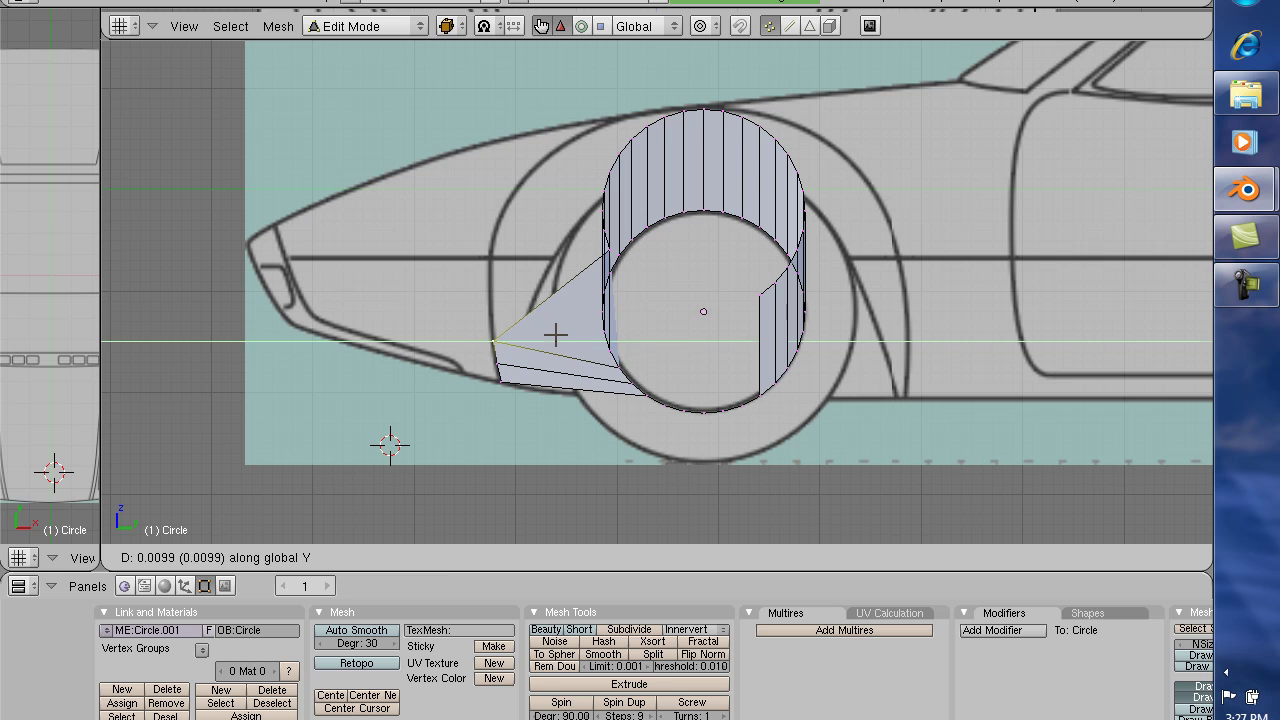
pyautogui.click(555, 335)
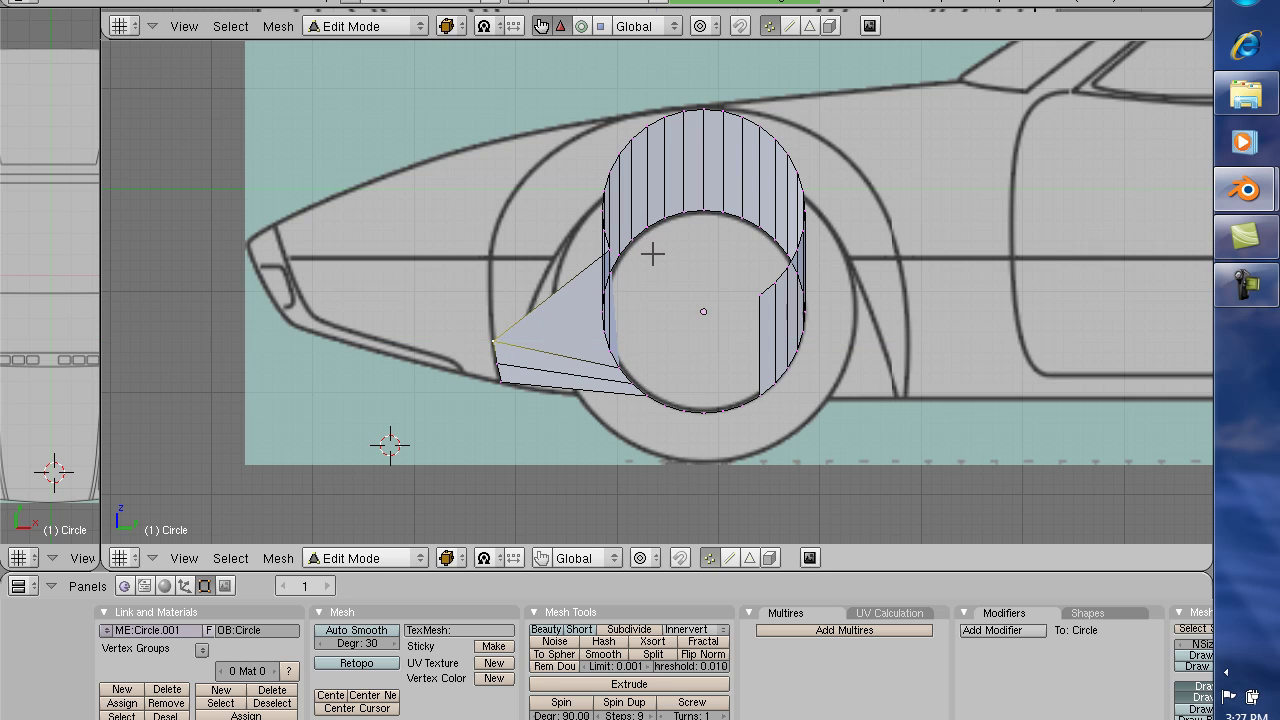
# - Move the fourth extruded vertex forward and down onto the front arch outline above the third, fine-tuning it along Y
pyautogui.rightClick(604, 248)
pyautogui.press('g')
pyautogui.press('y')
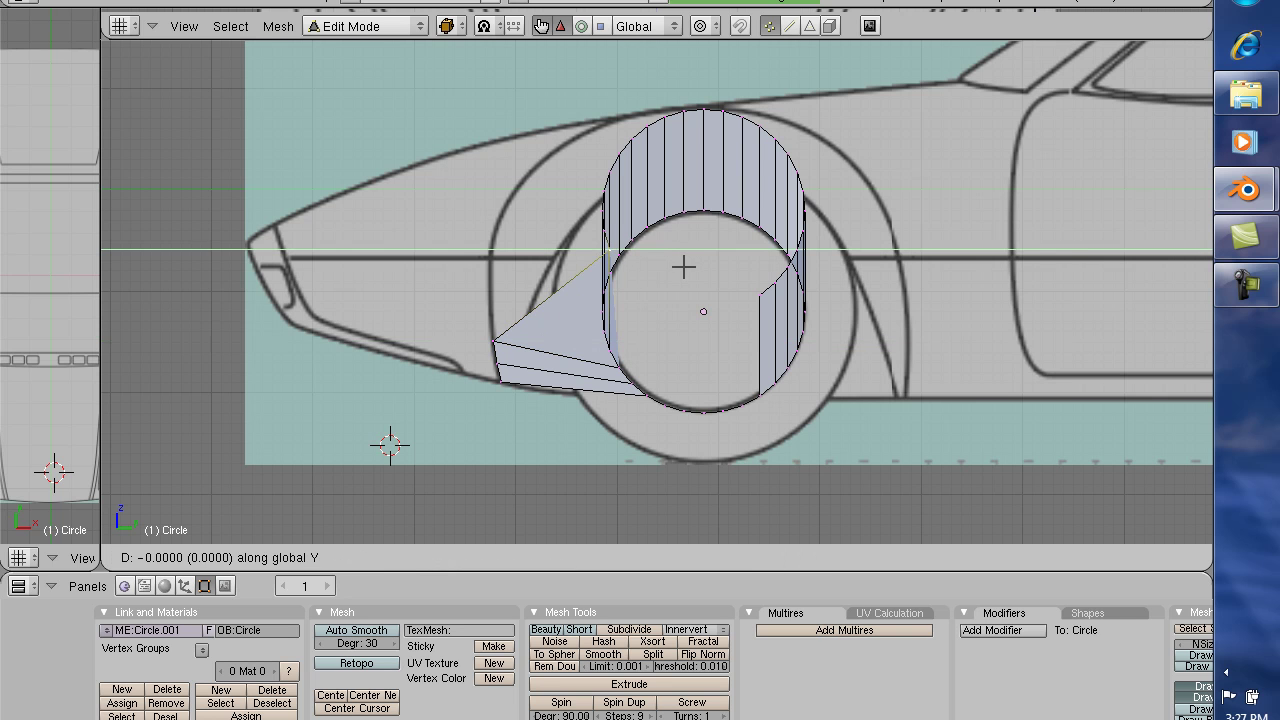
pyautogui.click(564, 246)
pyautogui.press('g')
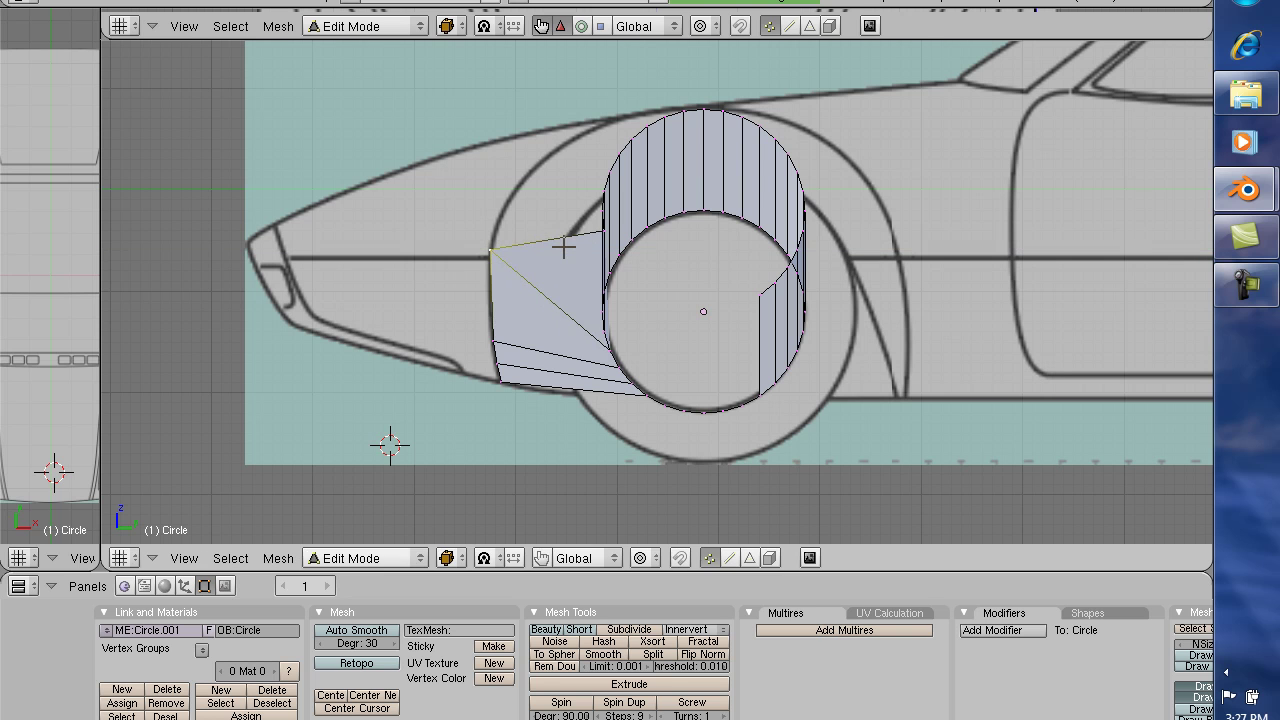
pyautogui.press('z')
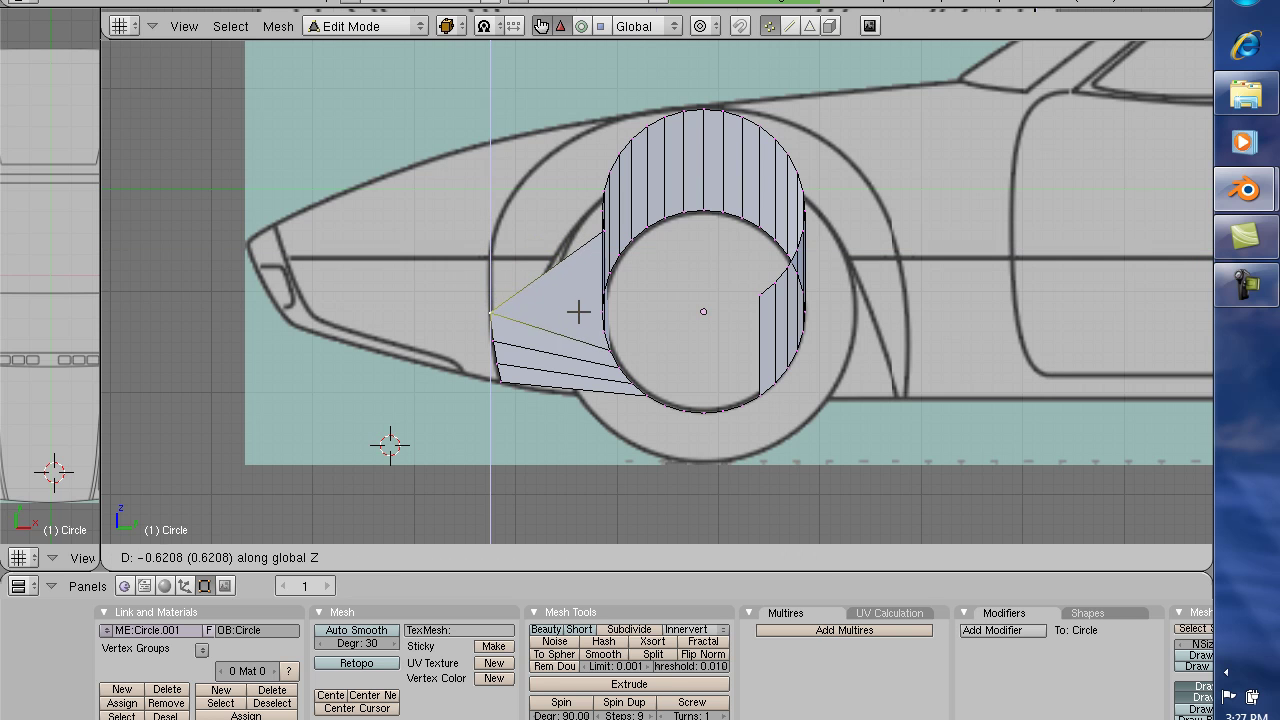
pyautogui.press('z')
pyautogui.press('z')
pyautogui.press('y')
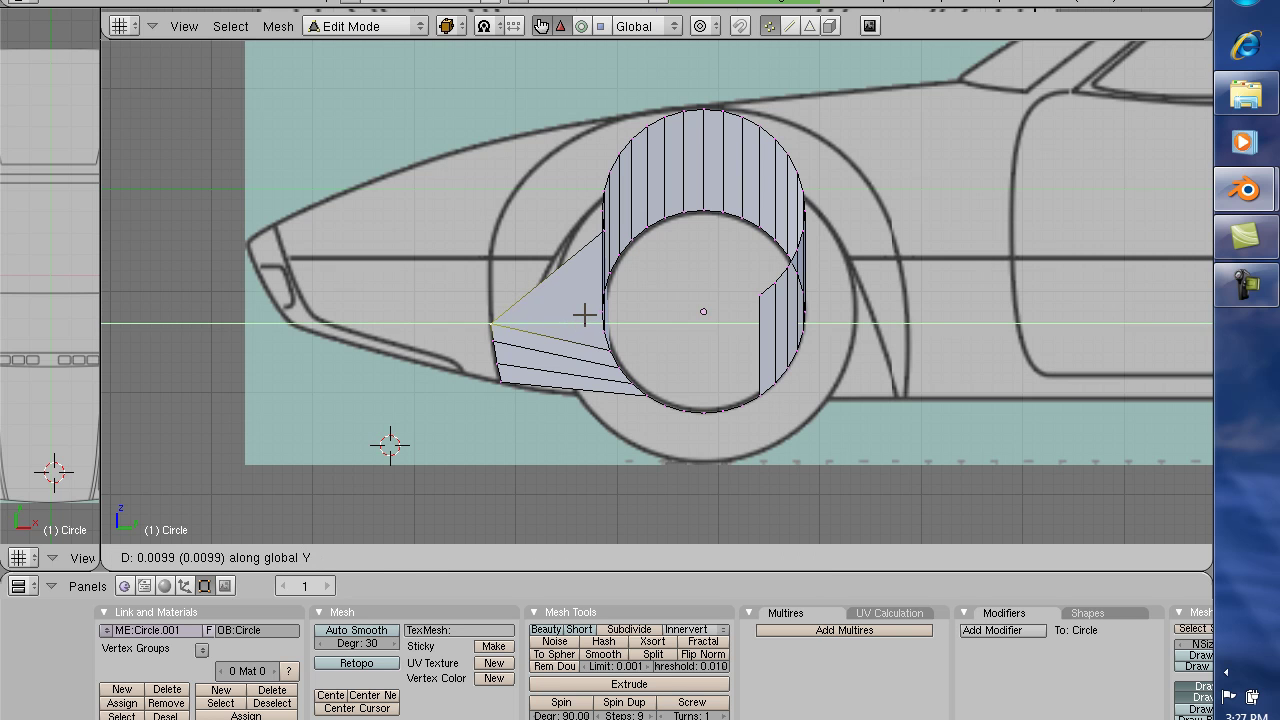
pyautogui.click(584, 315)
# - Move the fifth extruded vertex forward in Y and about 0.7 down in Z onto the front arch outline, fine-tuning it along Y
pyautogui.rightClick(605, 230)
pyautogui.press('g')
pyautogui.press('y')
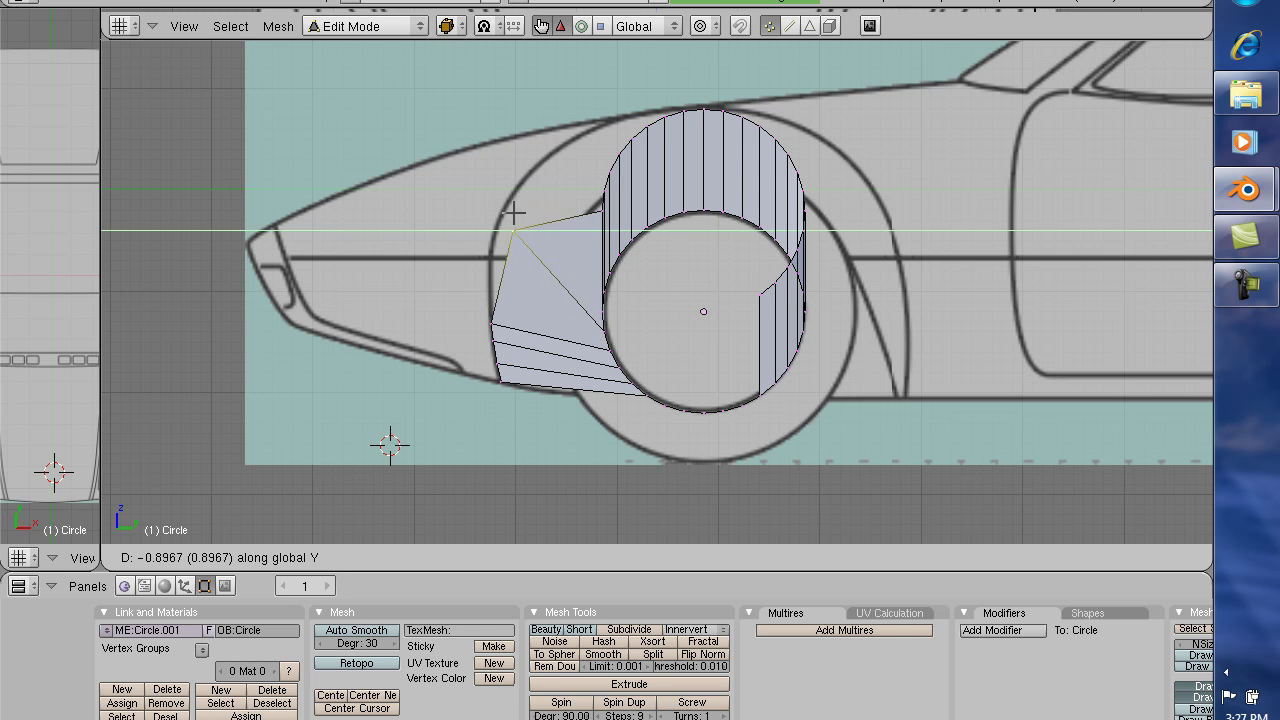
pyautogui.click(493, 213)
pyautogui.press('g')
pyautogui.press('z')
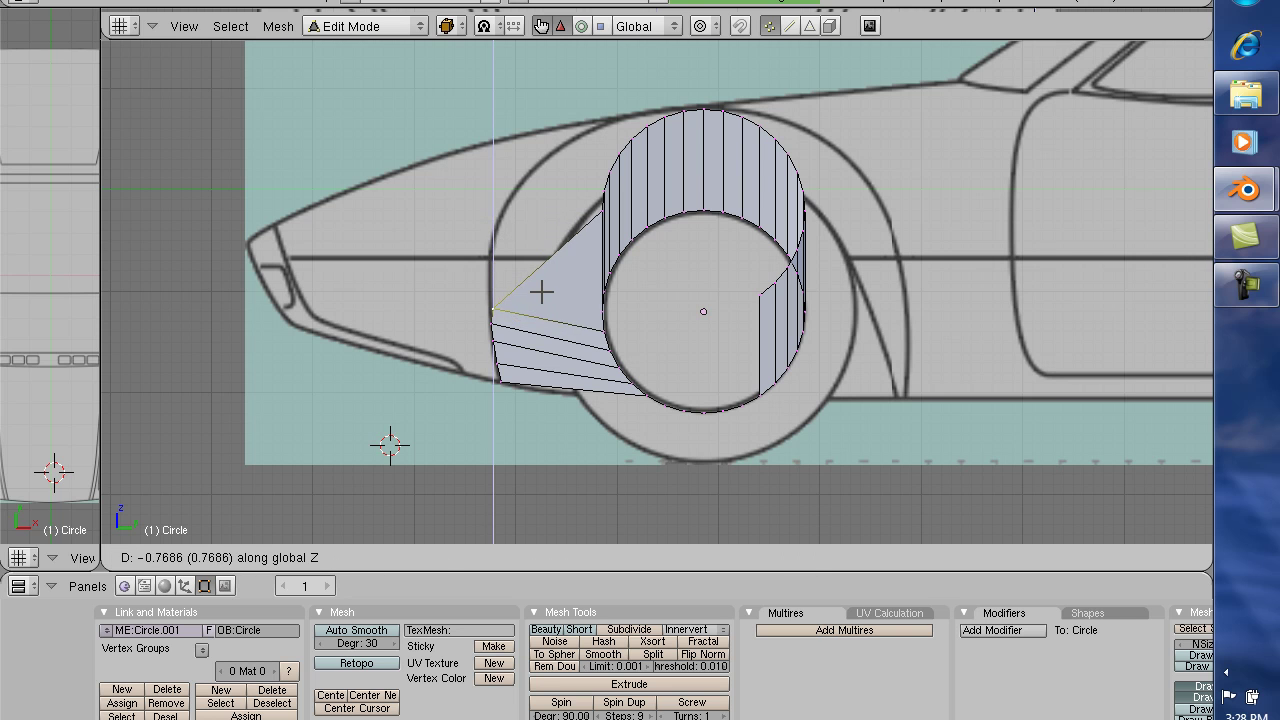
pyautogui.click(541, 289)
pyautogui.press('g')
pyautogui.press('y')
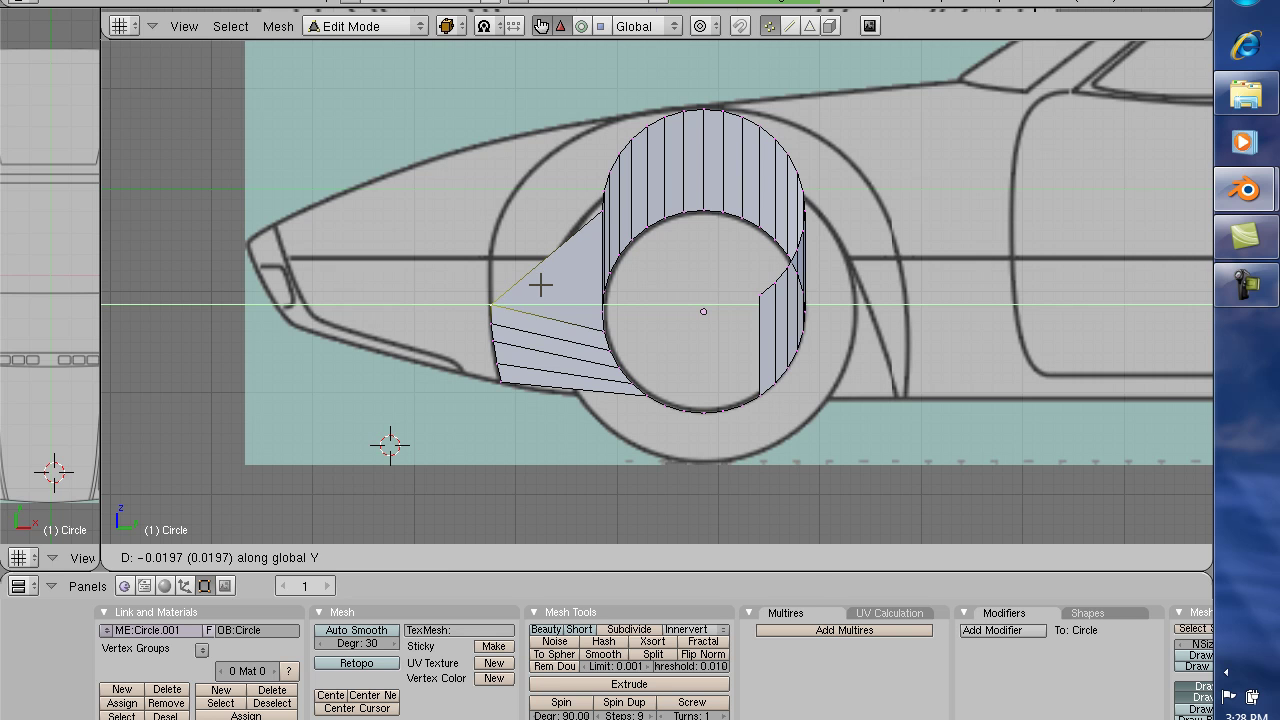
pyautogui.click(540, 285)
# - Place the sixth extruded vertex on the front arch outline by moving it forward in Y and about 0.68 down in Z
pyautogui.rightClick(603, 209)
pyautogui.press('g')
pyautogui.press('y')
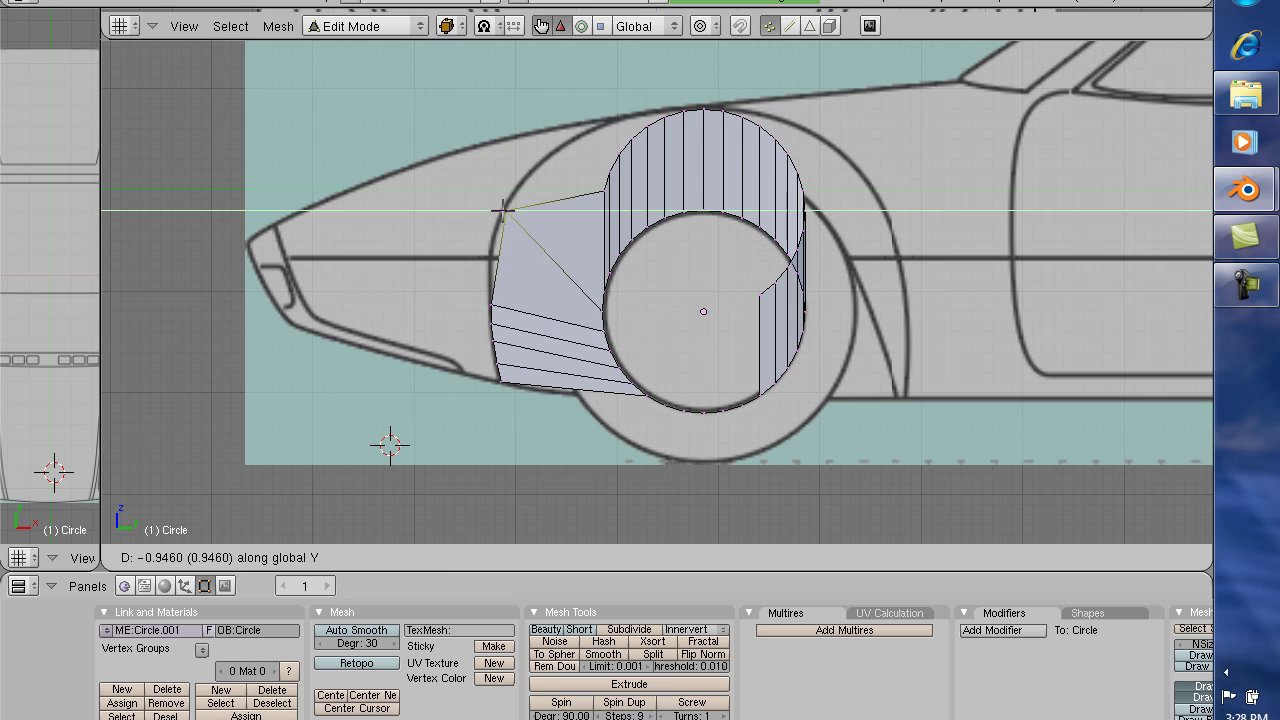
pyautogui.click(493, 210)
pyautogui.press('g')
pyautogui.press('z')
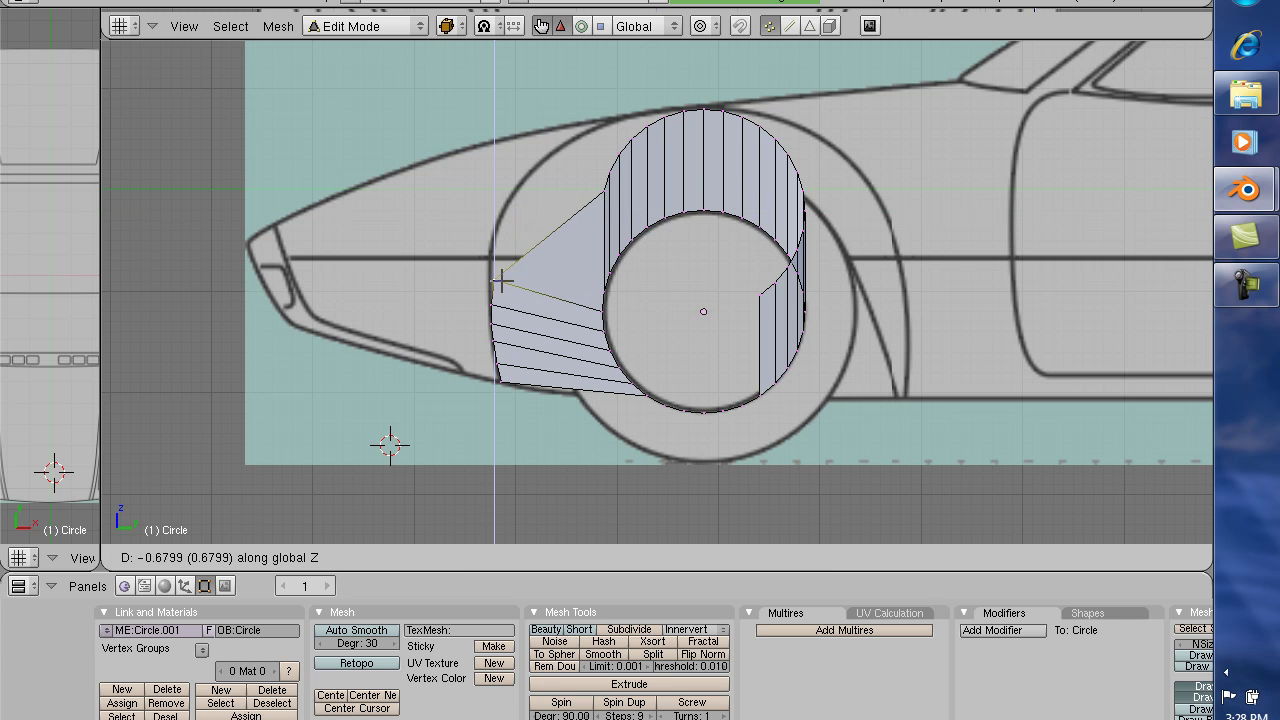
pyautogui.click(501, 281)
pyautogui.press('g')
pyautogui.press('y')
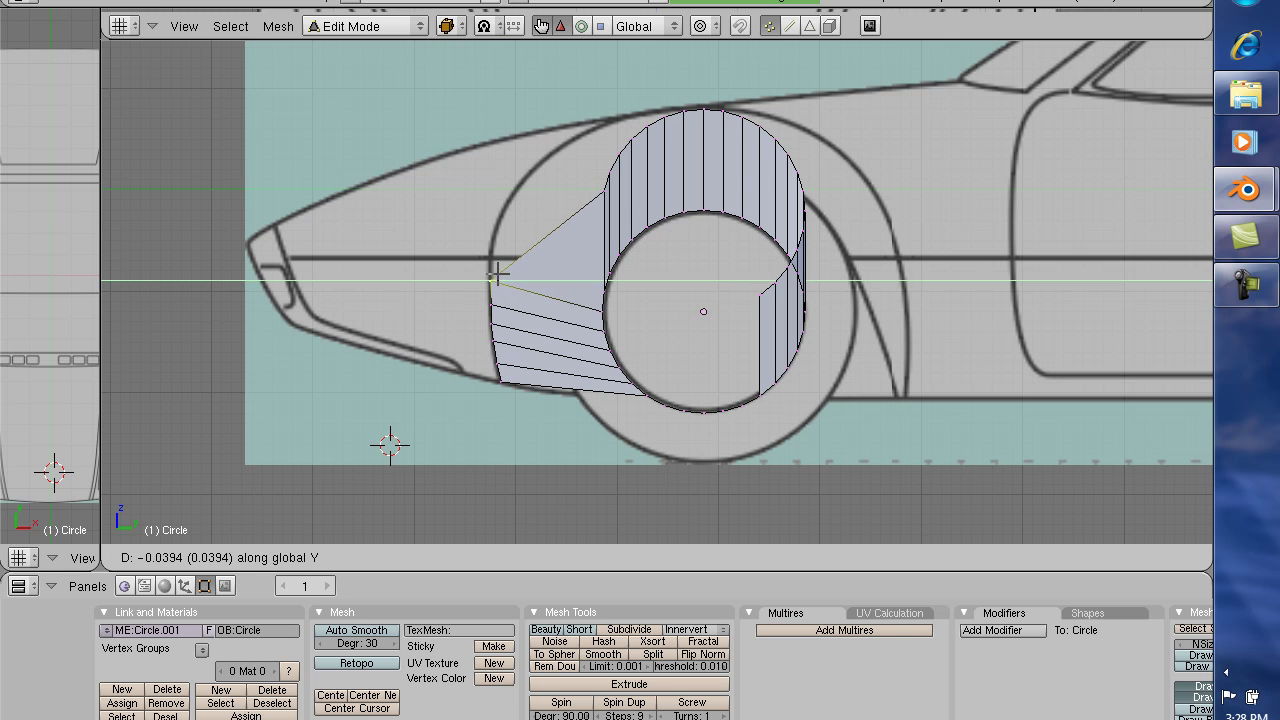
pyautogui.click(498, 272)
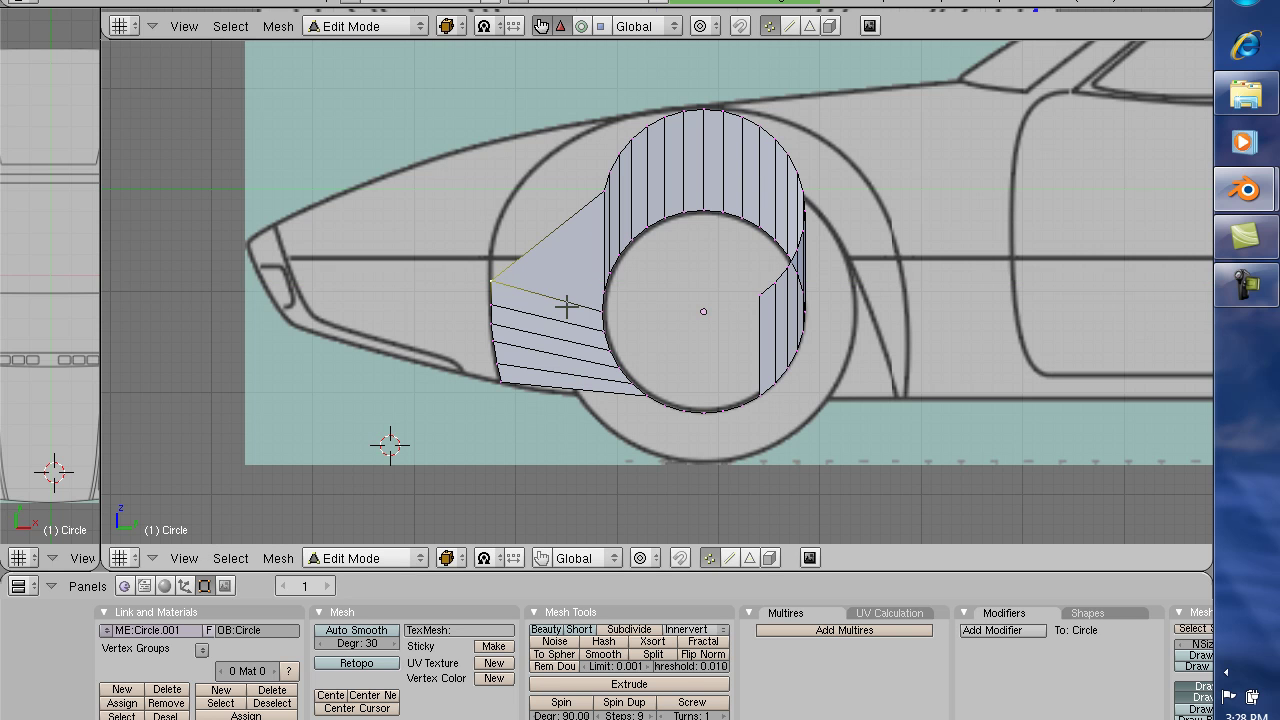
# - Move the seventh extruded vertex forward along Y and down in Z onto the arch outline, just above the sixth vertex
pyautogui.rightClick(605, 190)
pyautogui.press('g')
pyautogui.press('y')
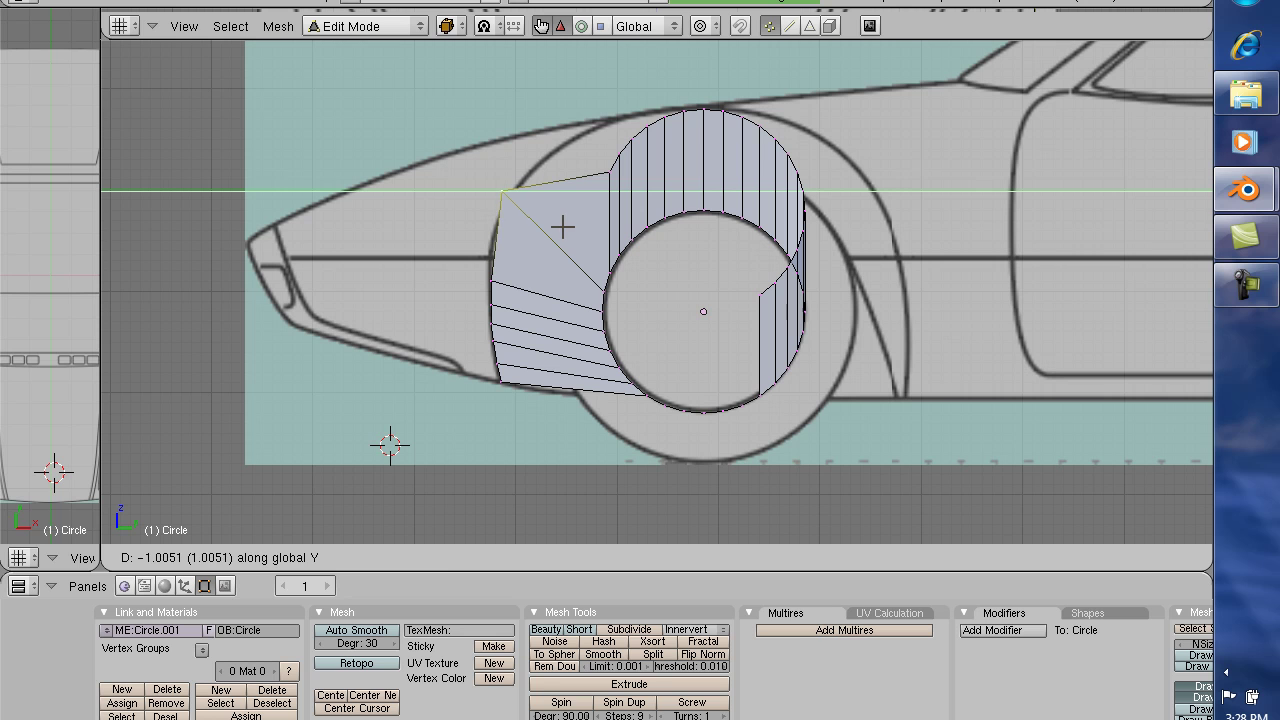
pyautogui.click(557, 227)
pyautogui.press('g')
pyautogui.press('z')
pyautogui.click(531, 299)
pyautogui.press('g')
pyautogui.press('y')
pyautogui.click(525, 296)
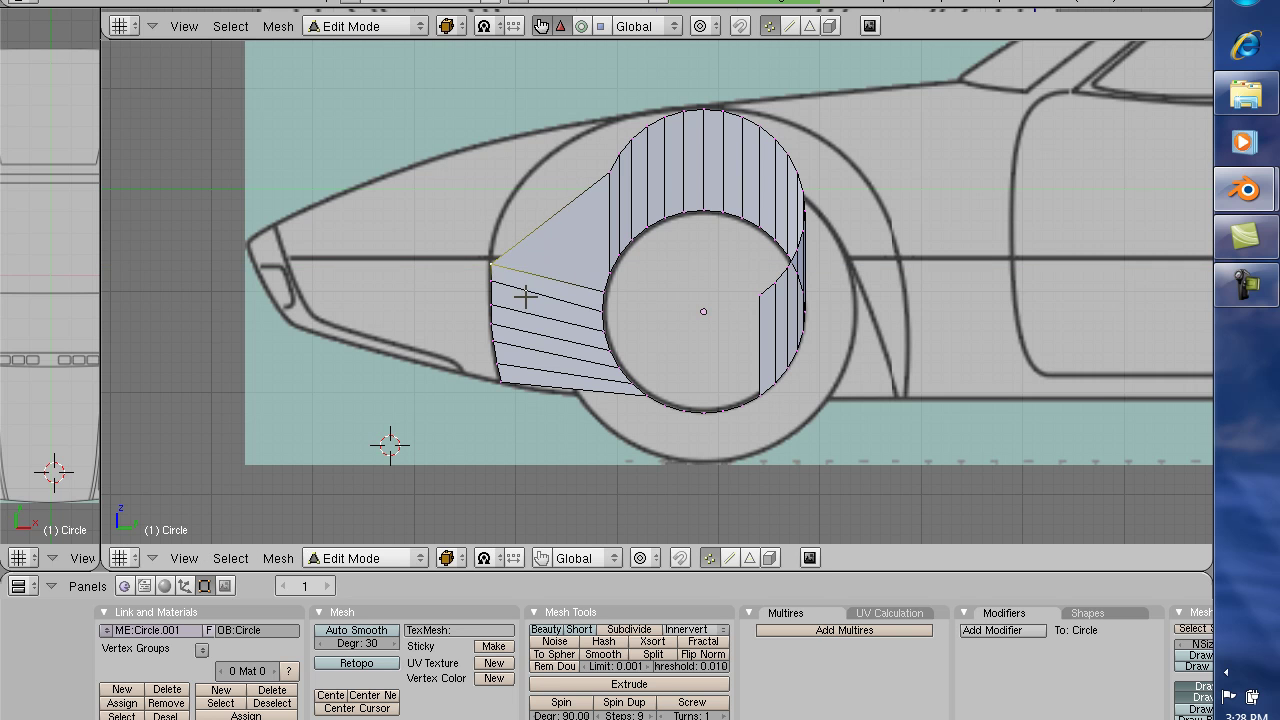
# - Move the eighth extruded vertex forward along Y and about 0.69 down in Z to the arch outline, correcting its height slightly
pyautogui.rightClick(613, 173)
pyautogui.press('g')
pyautogui.press('y')
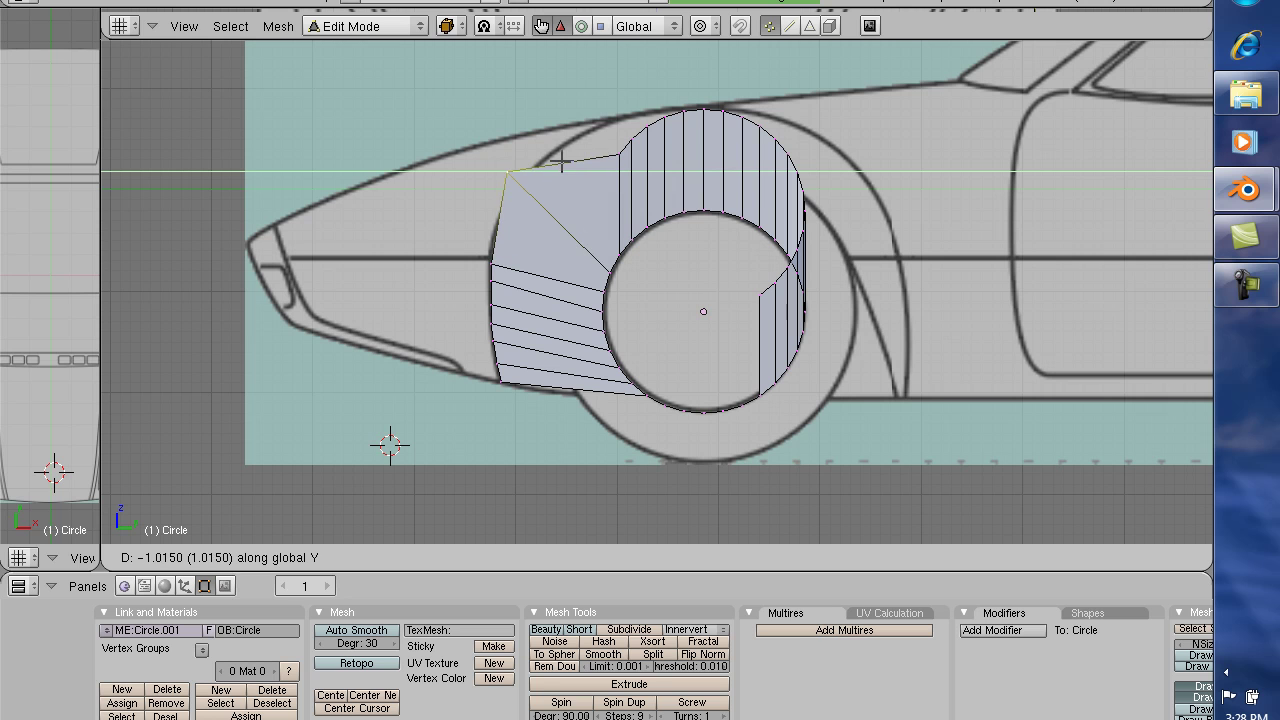
pyautogui.click(554, 160)
pyautogui.press('g')
pyautogui.press('z')
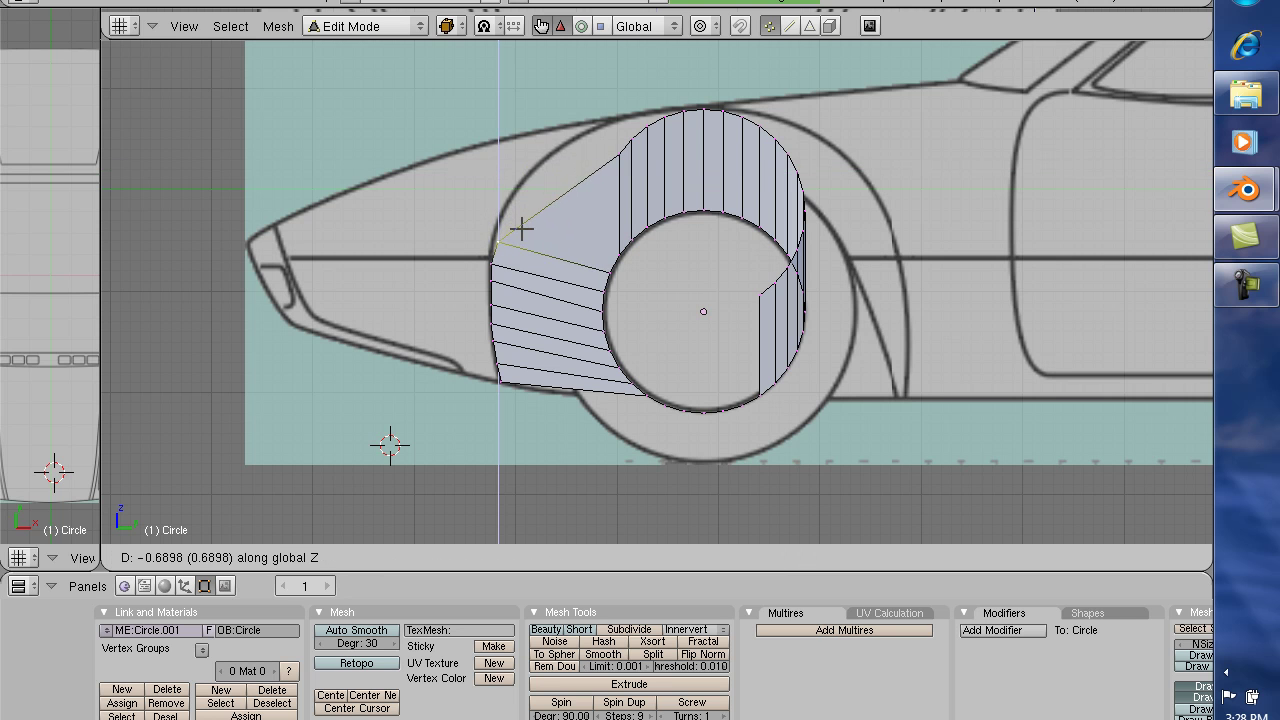
pyautogui.click(524, 227)
pyautogui.press('g')
pyautogui.press('z')
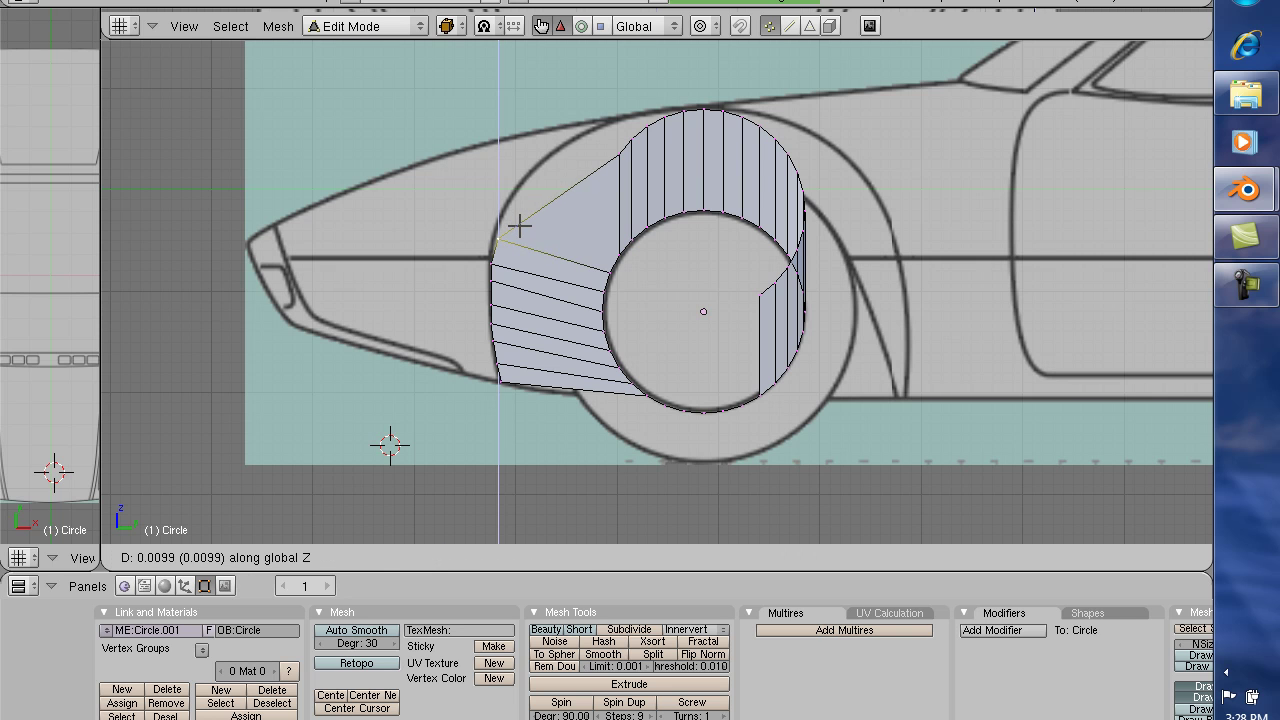
pyautogui.click(520, 224)
pyautogui.press('y')
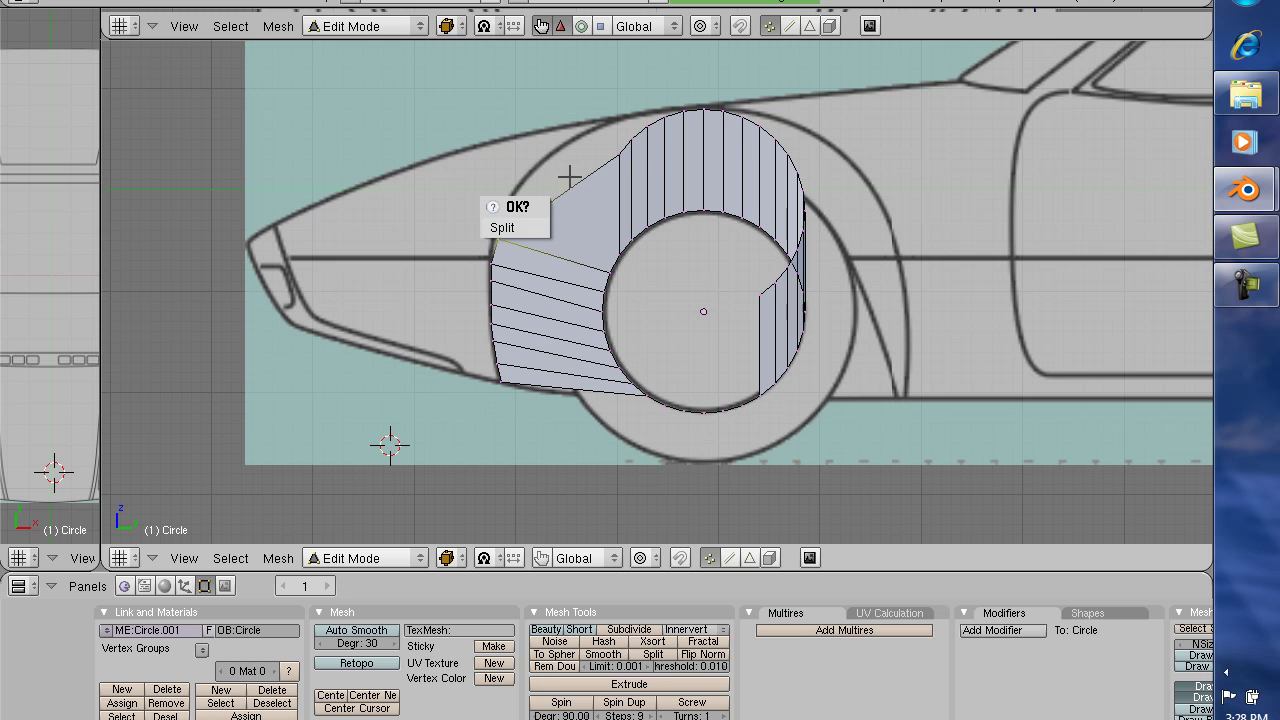
pyautogui.click(426, 196)
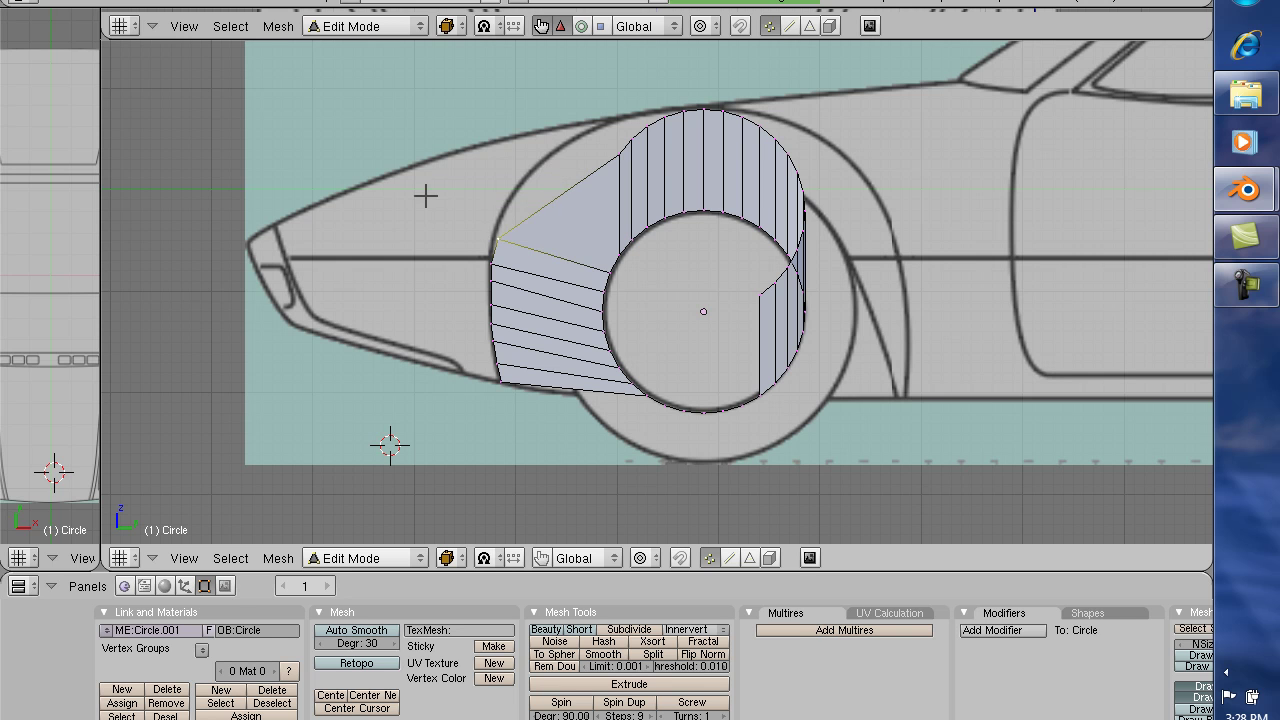
pyautogui.click(177, 90)
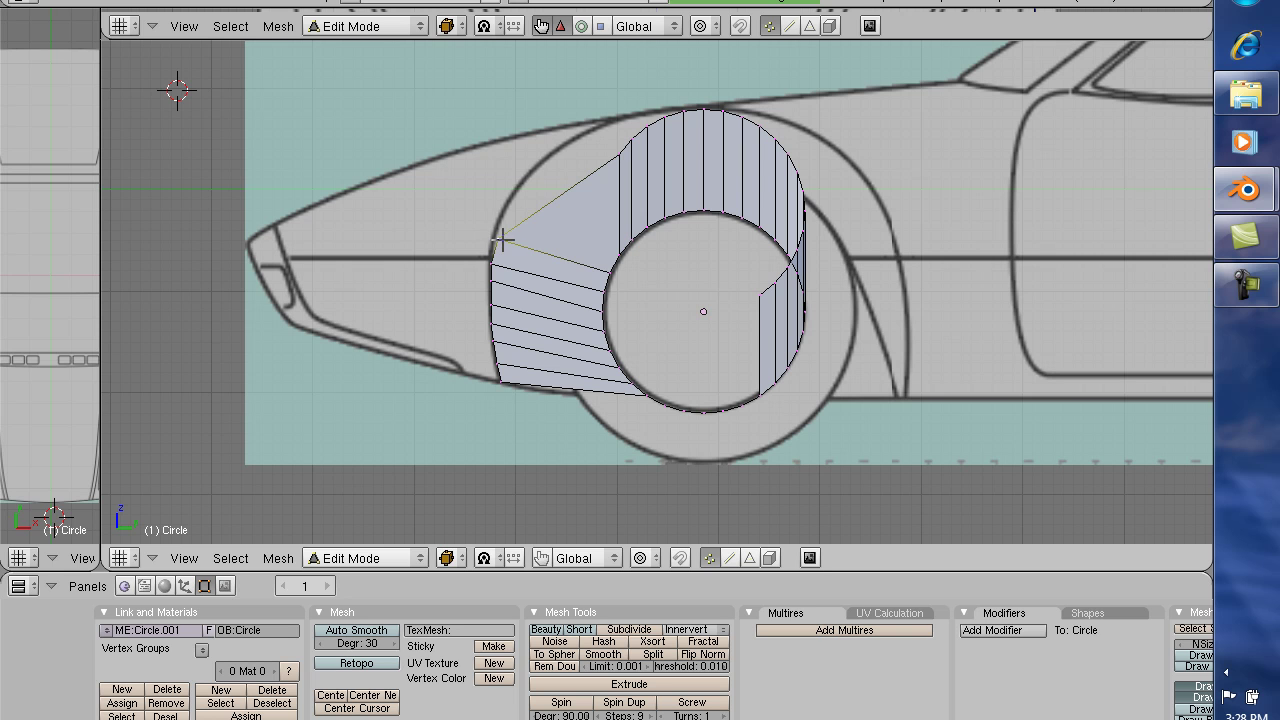
# - Nudge the eighth vertex about 0.03 forward along Y so it sits on the arch outline
pyautogui.press('g')
pyautogui.press('y')
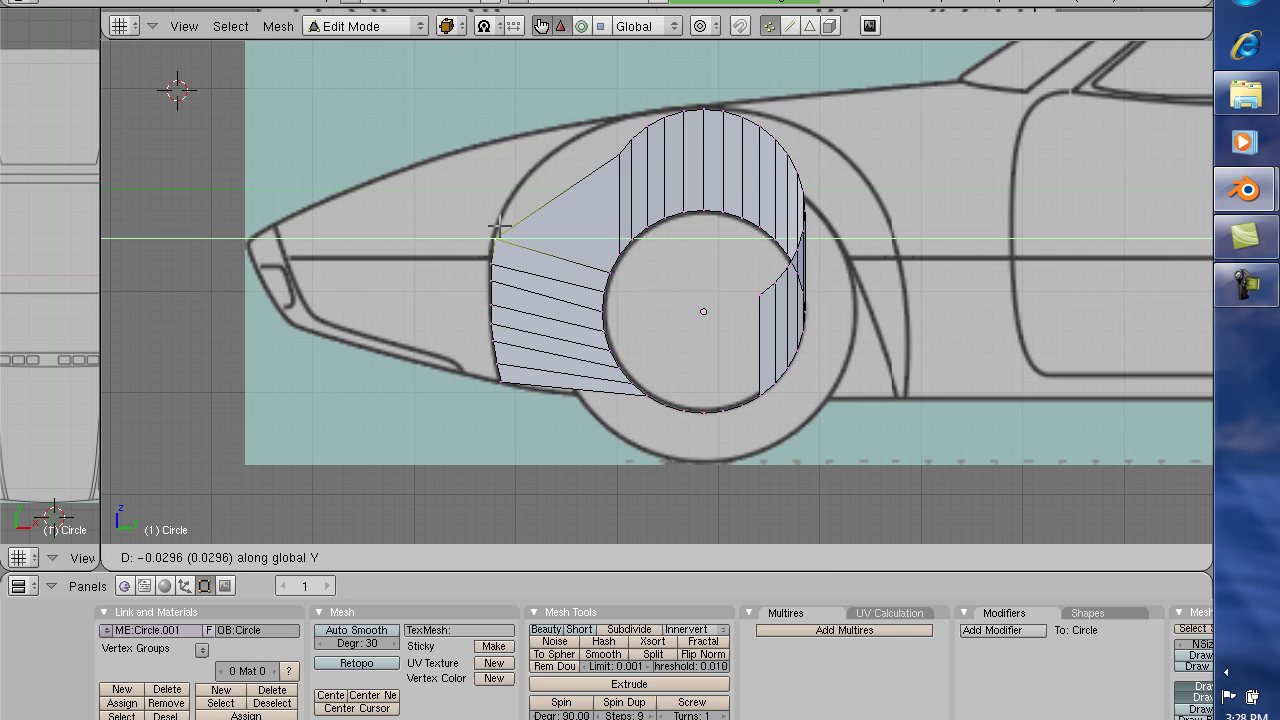
pyautogui.click(498, 227)
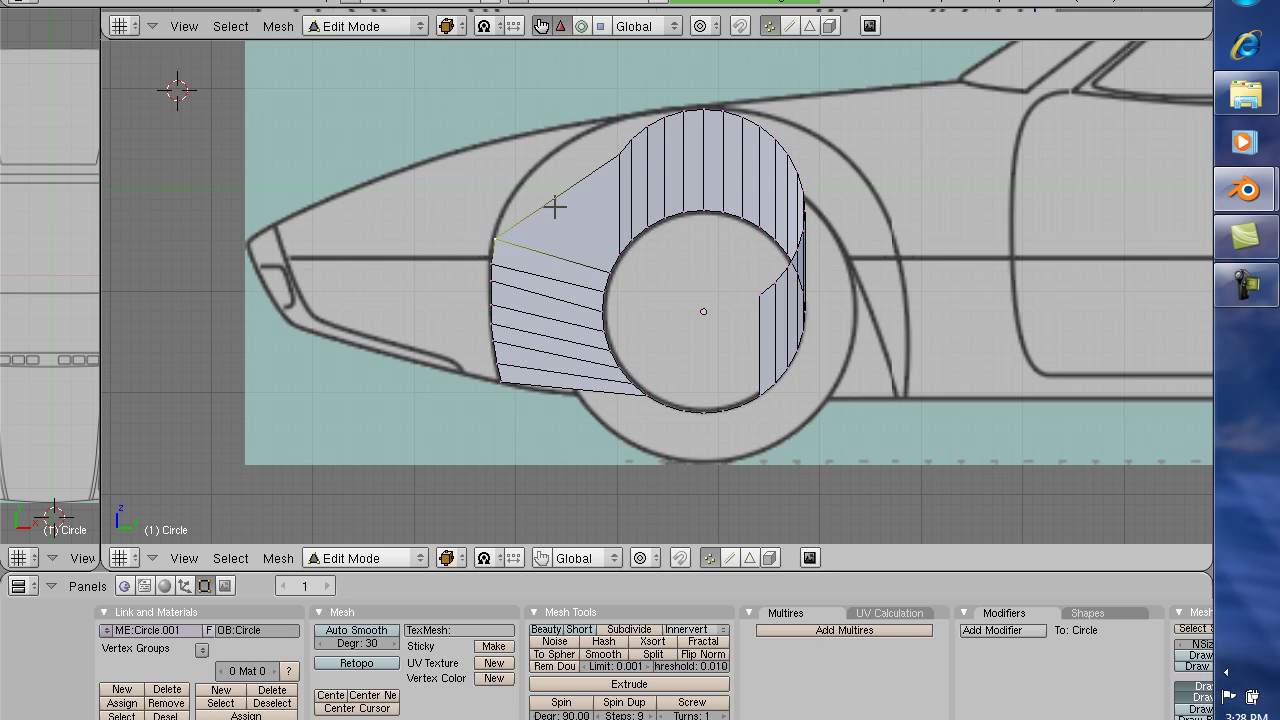
pyautogui.rightClick(620, 155)
pyautogui.press('g')
pyautogui.press('y')
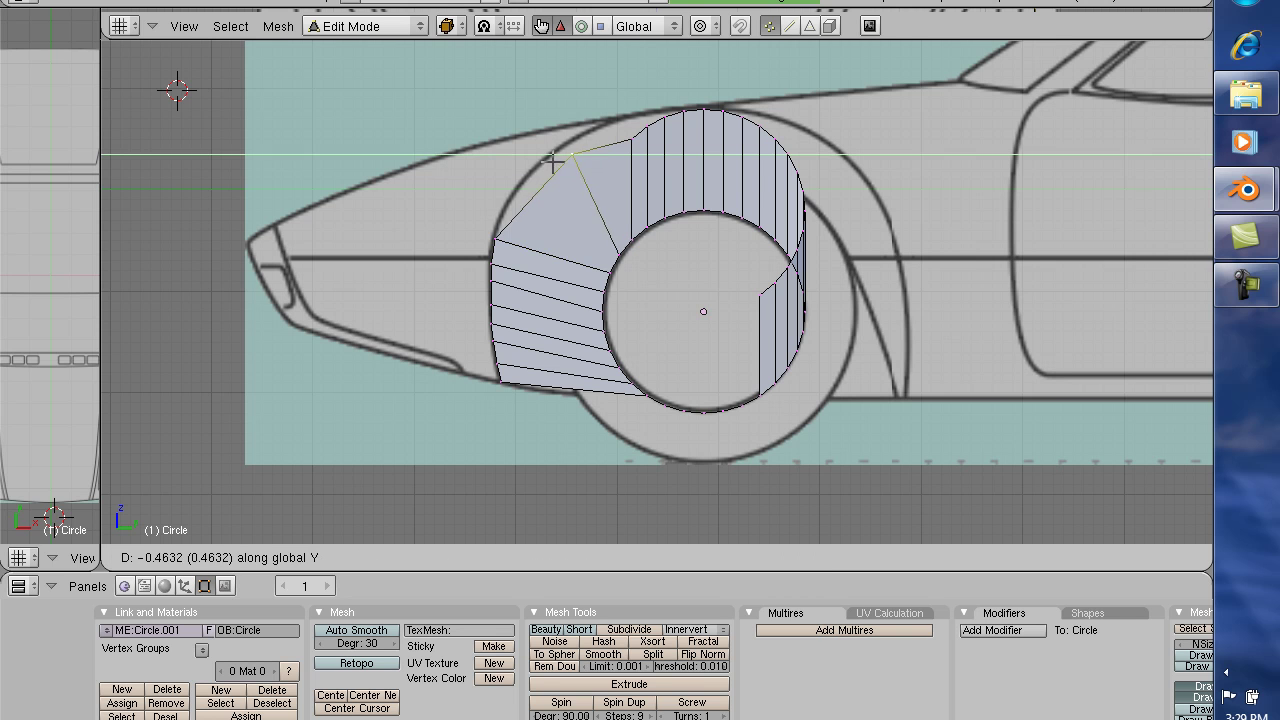
pyautogui.rightClick(514, 157)
# - Move the ninth extruded vertex forward along Y and down in Z onto the arch outline above the eighth vertex
pyautogui.press('g')
pyautogui.press('z')
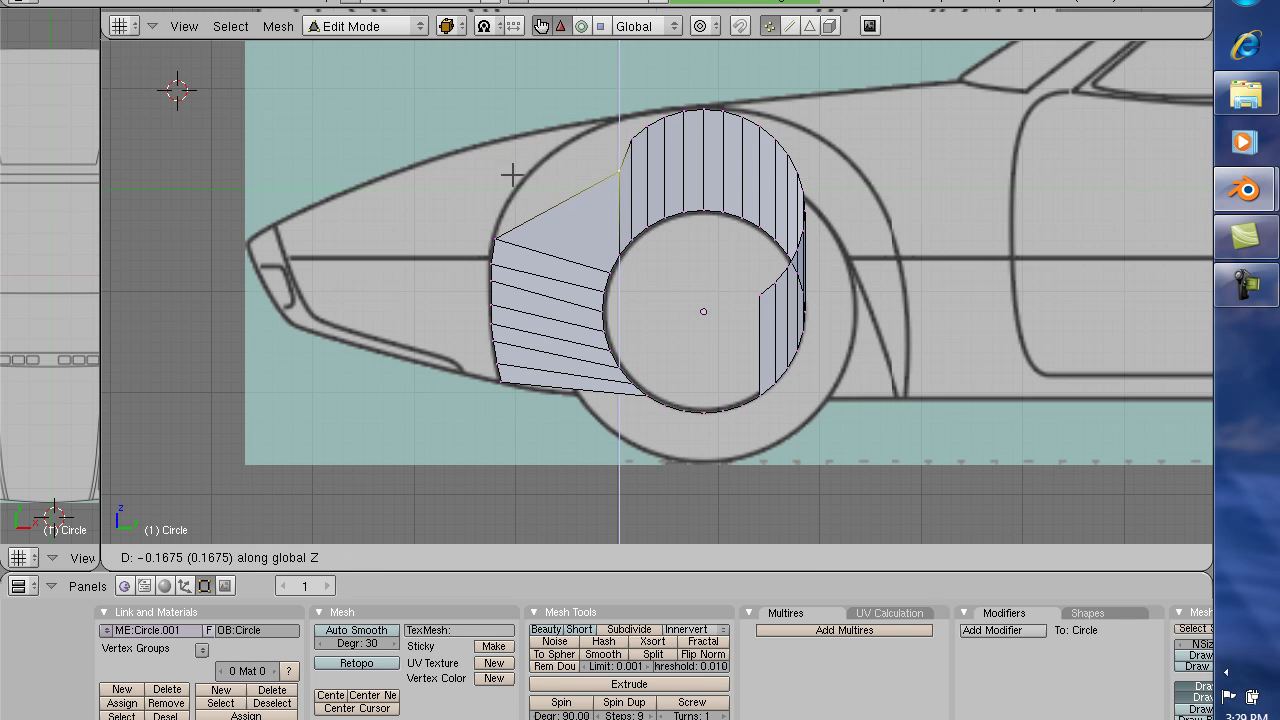
pyautogui.press('y')
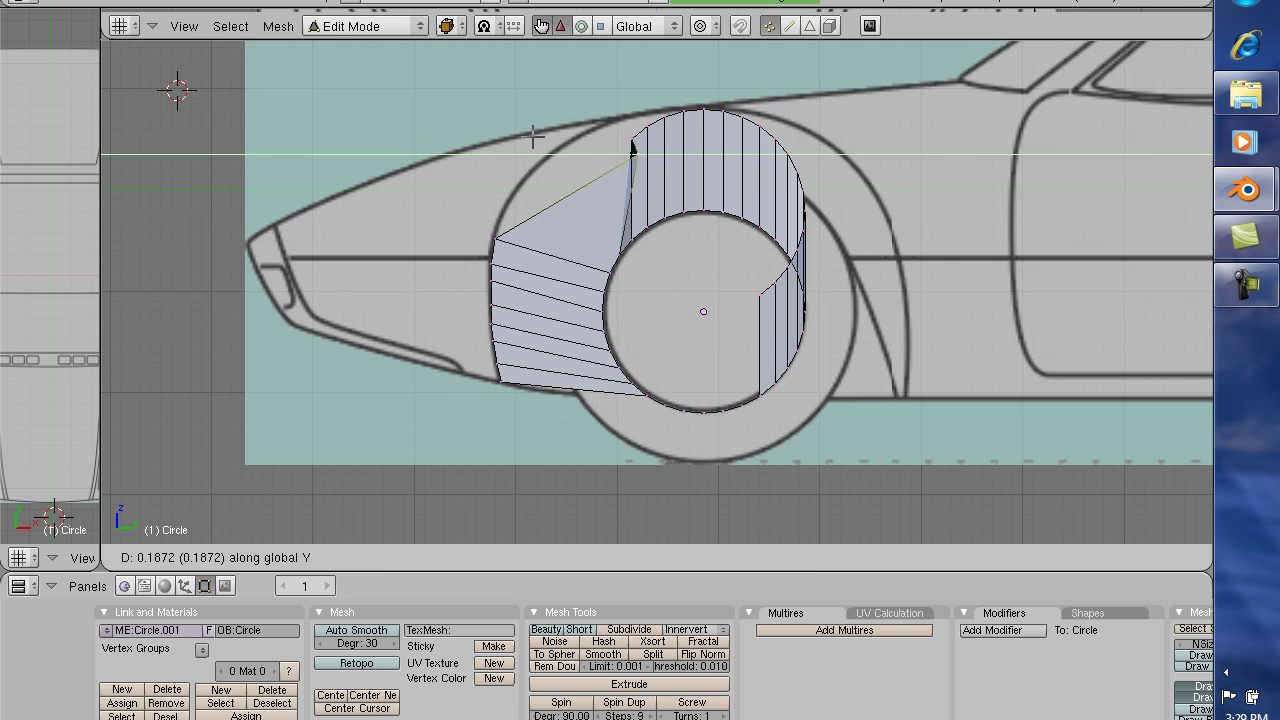
pyautogui.click(400, 162)
pyautogui.press('g')
pyautogui.press('z')
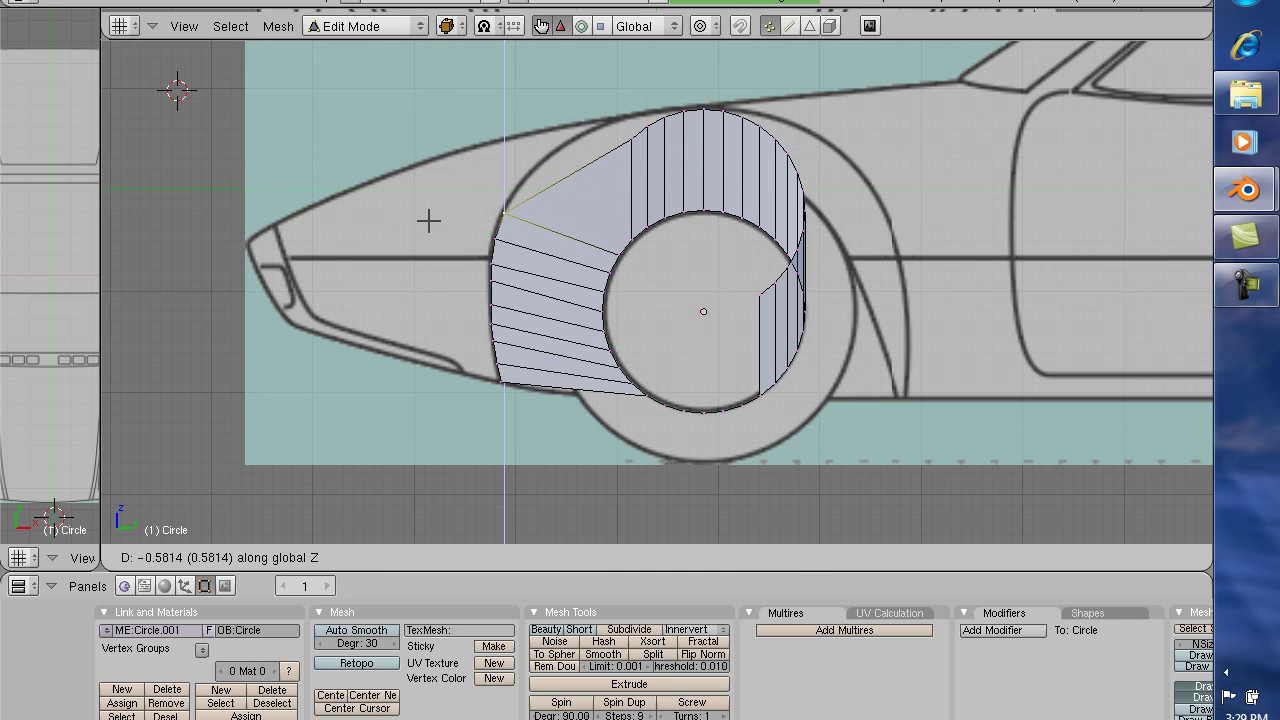
pyautogui.press('z')
pyautogui.press('z')
pyautogui.press('y')
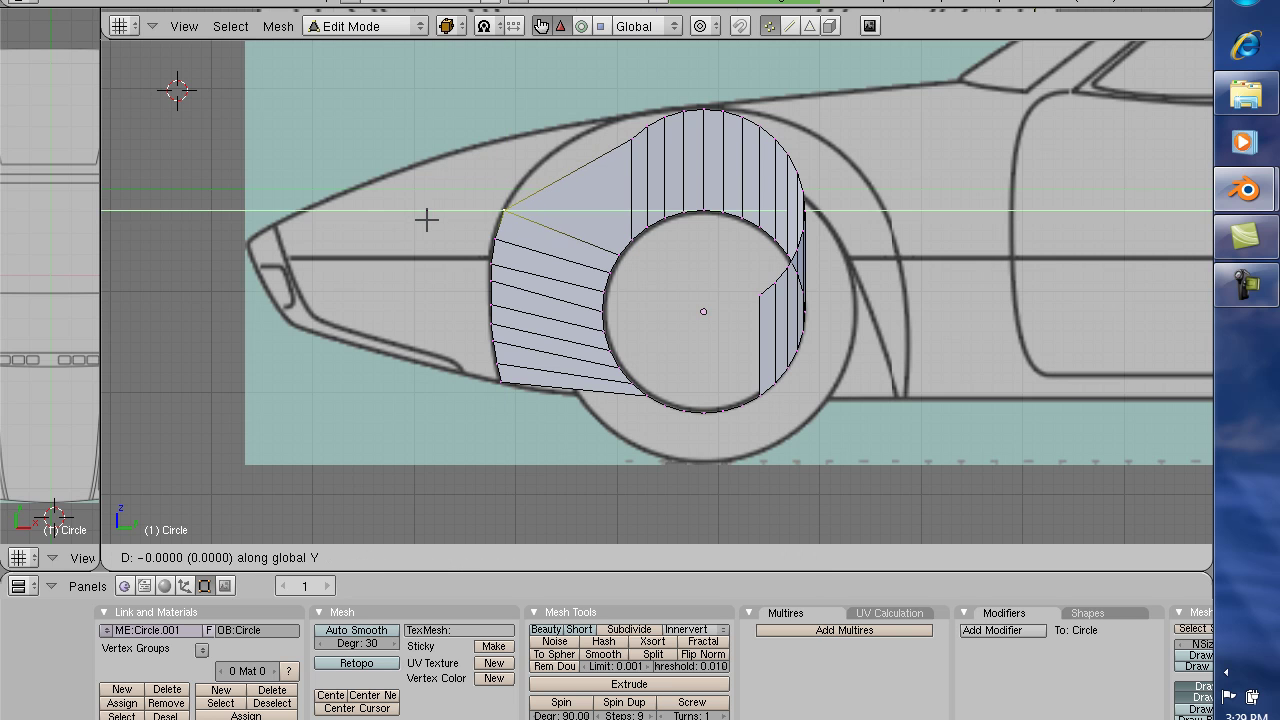
pyautogui.click(427, 219)
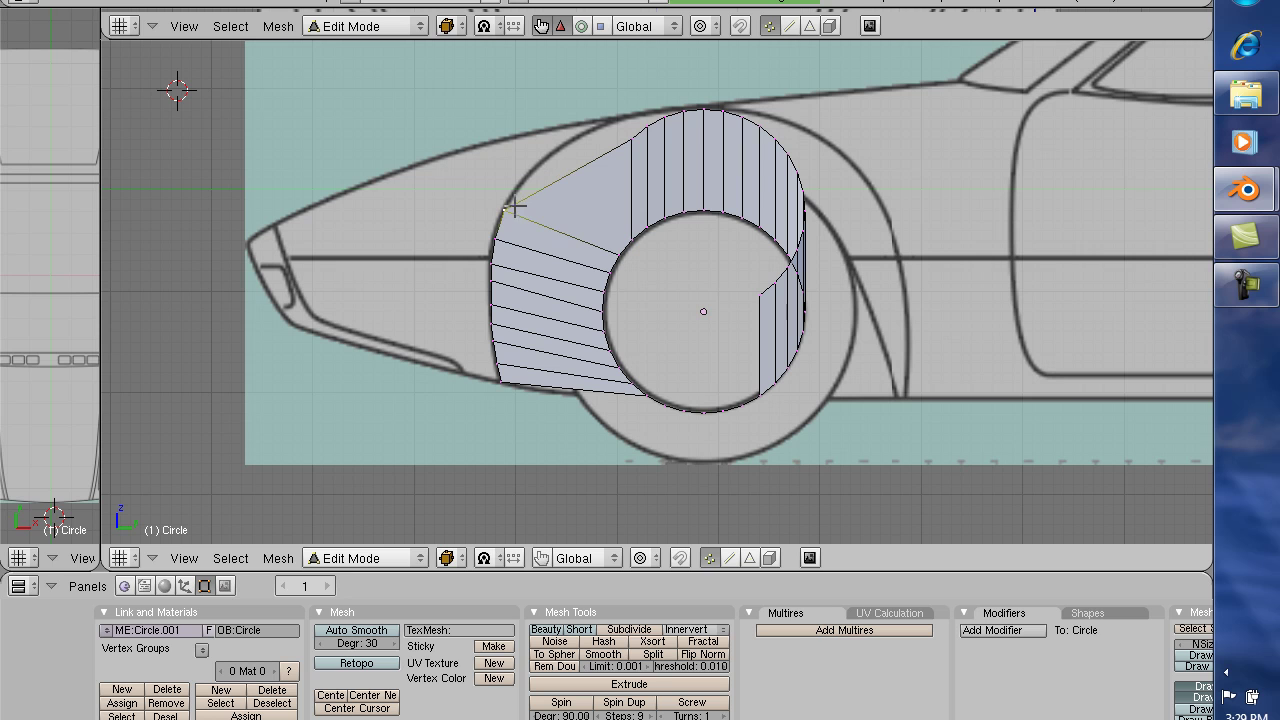
# - Lower the ninth vertex slightly along Z and check its Y placement against the arch outline
pyautogui.press('g')
pyautogui.press('z')
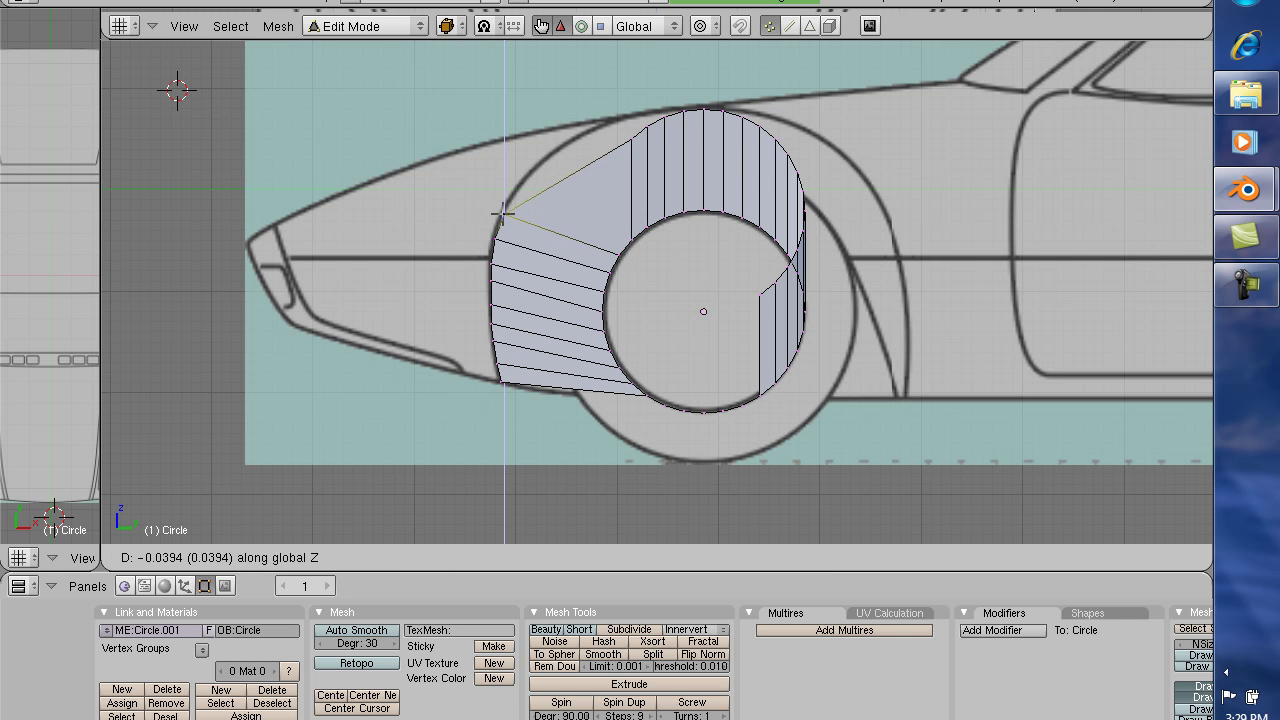
pyautogui.click(500, 219)
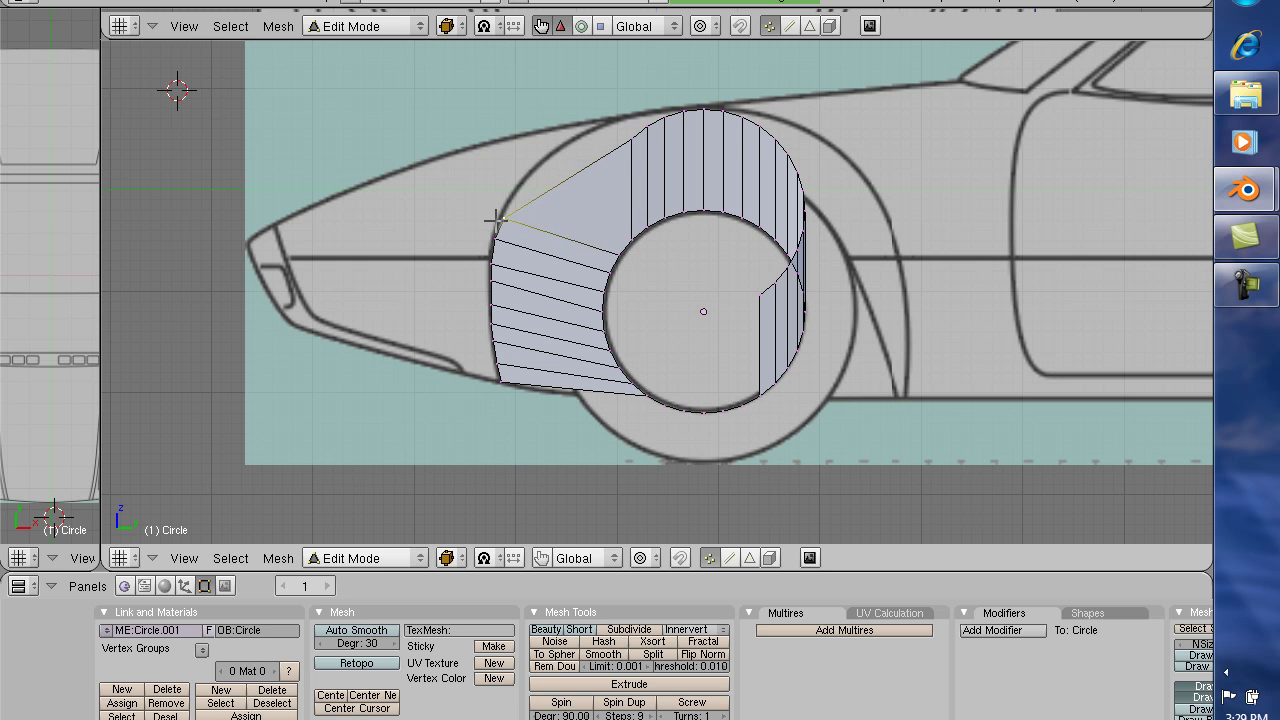
pyautogui.press('g')
pyautogui.press('y')
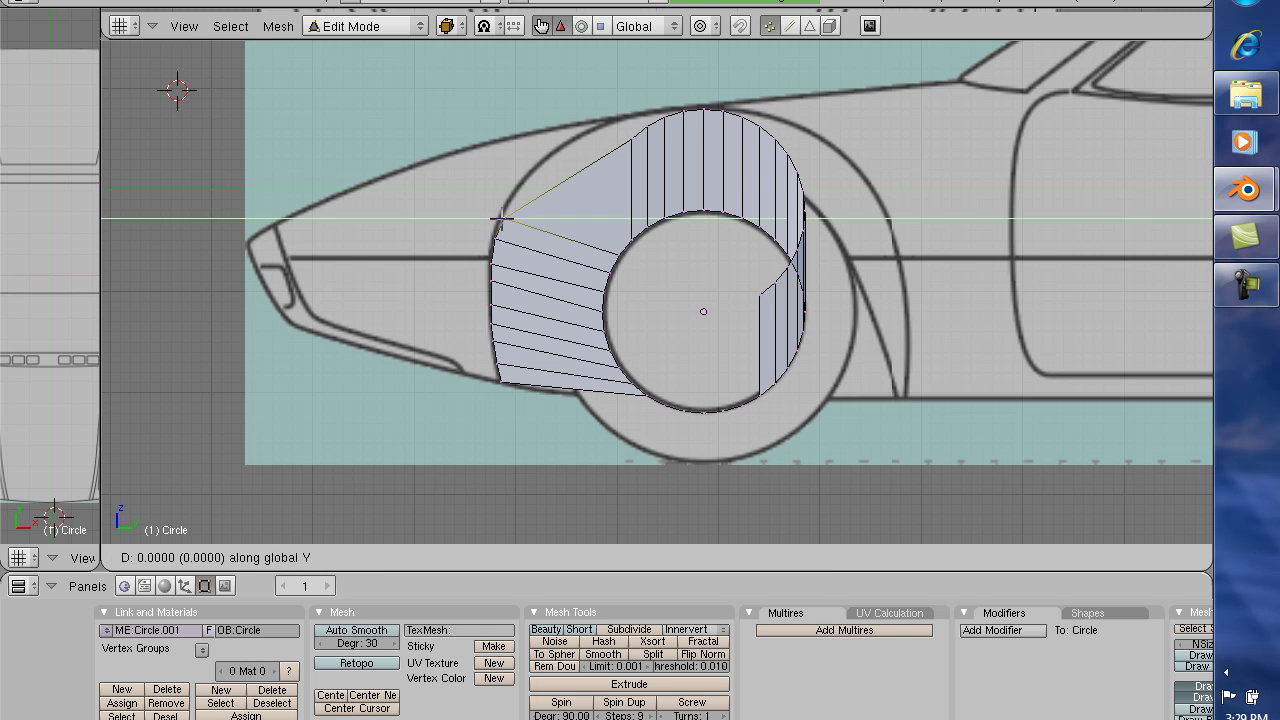
pyautogui.click(500, 218)
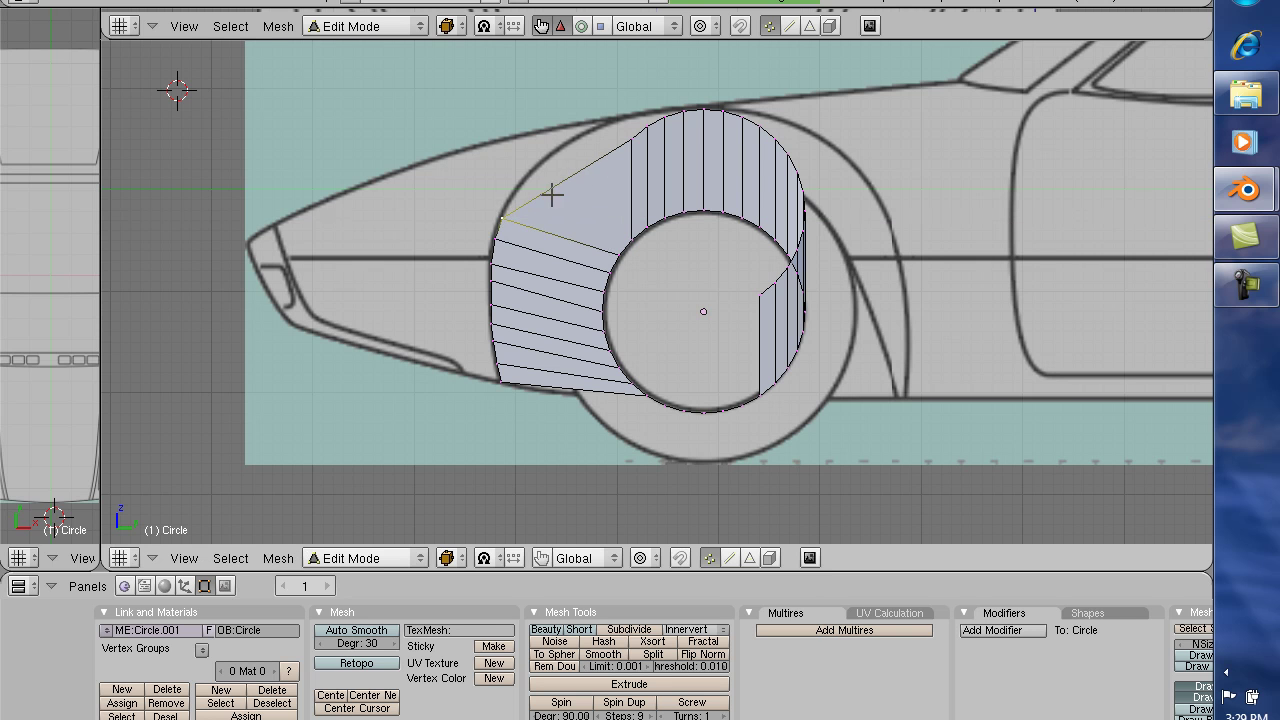
pyautogui.rightClick(629, 141)
pyautogui.press('g')
pyautogui.press('y')
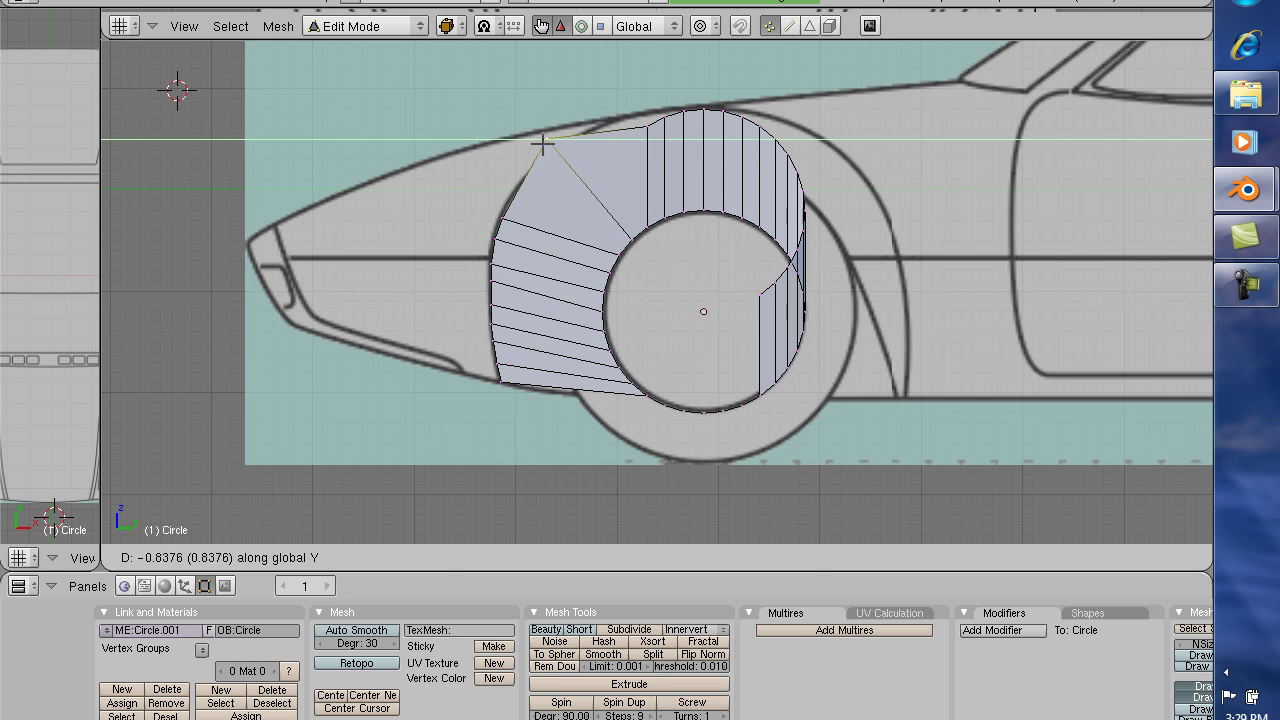
pyautogui.rightClick(531, 143)
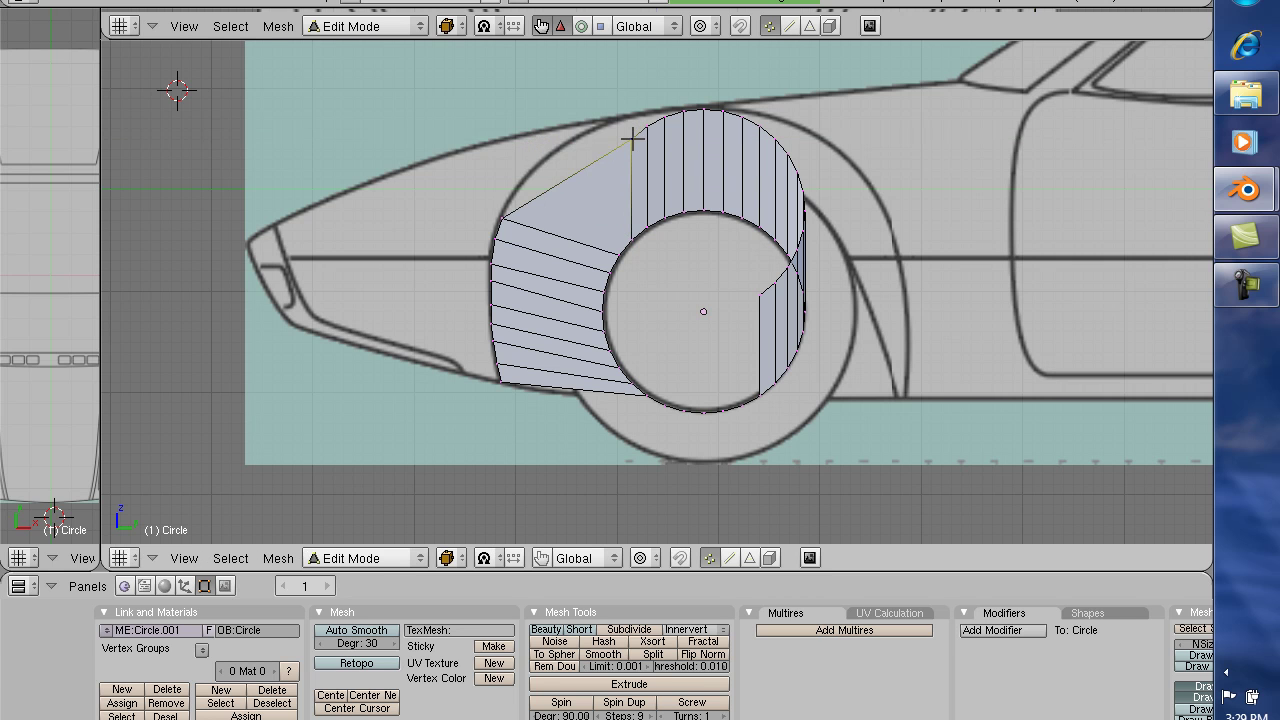
# - Place the tenth extruded vertex on the curved upper front of the arch outline, moving it forward in Y and about 0.5 down in Z
pyautogui.press('g')
pyautogui.press('y')
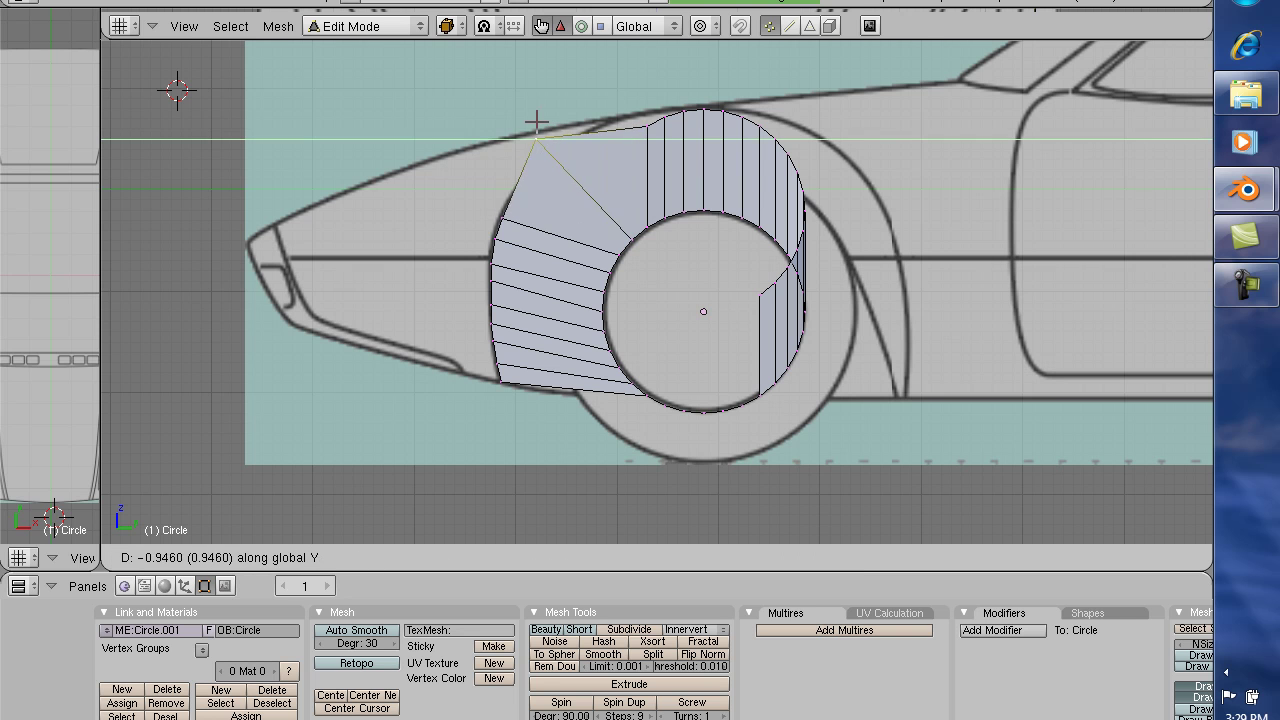
pyautogui.click(516, 122)
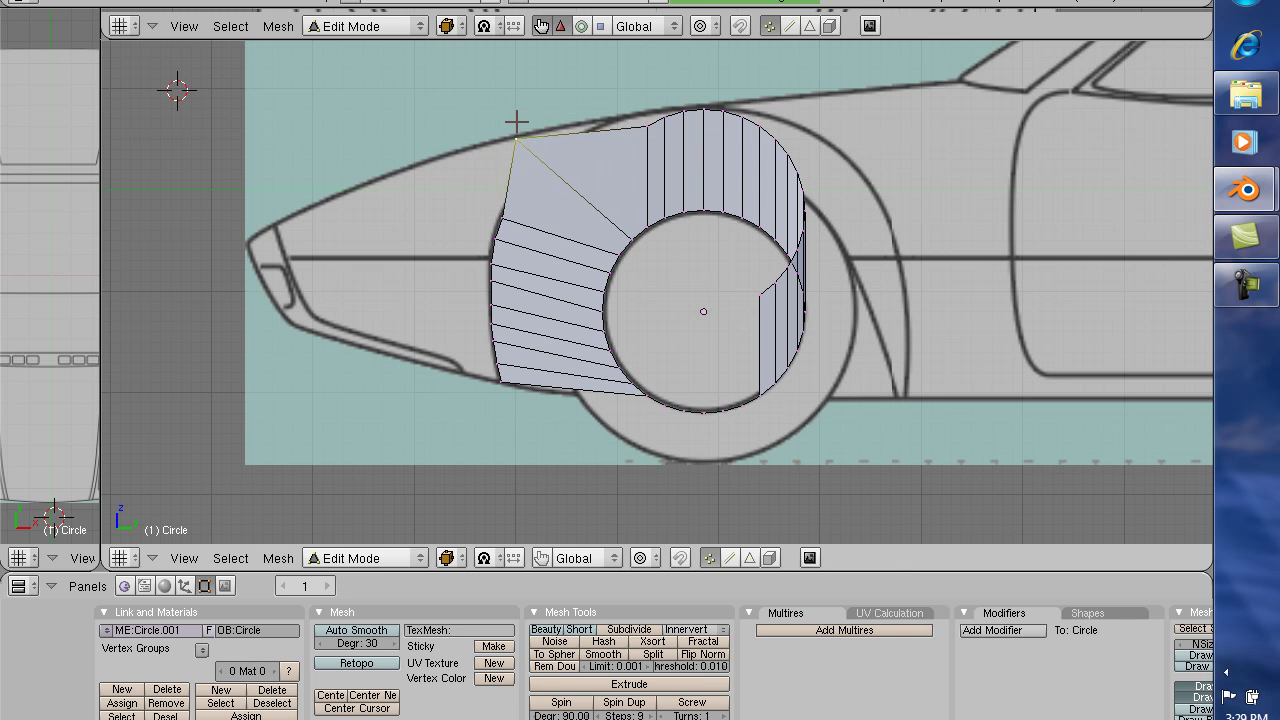
pyautogui.press('g')
pyautogui.press('z')
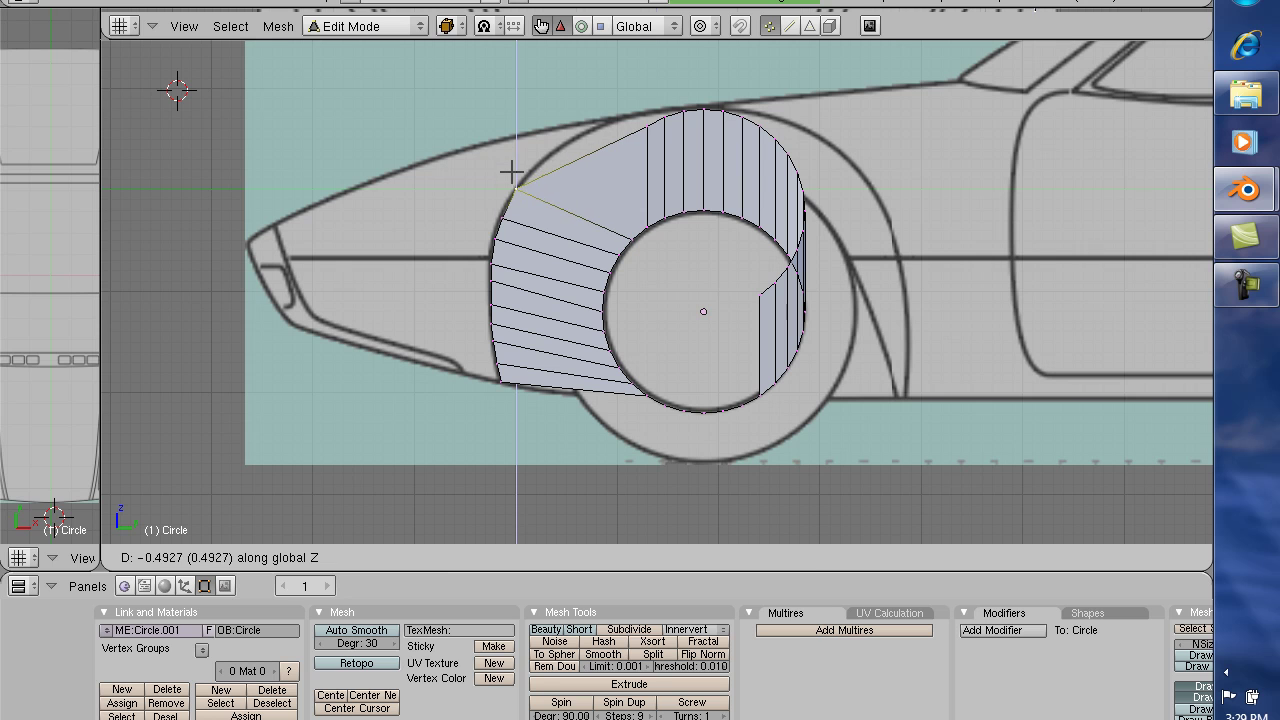
pyautogui.click(509, 171)
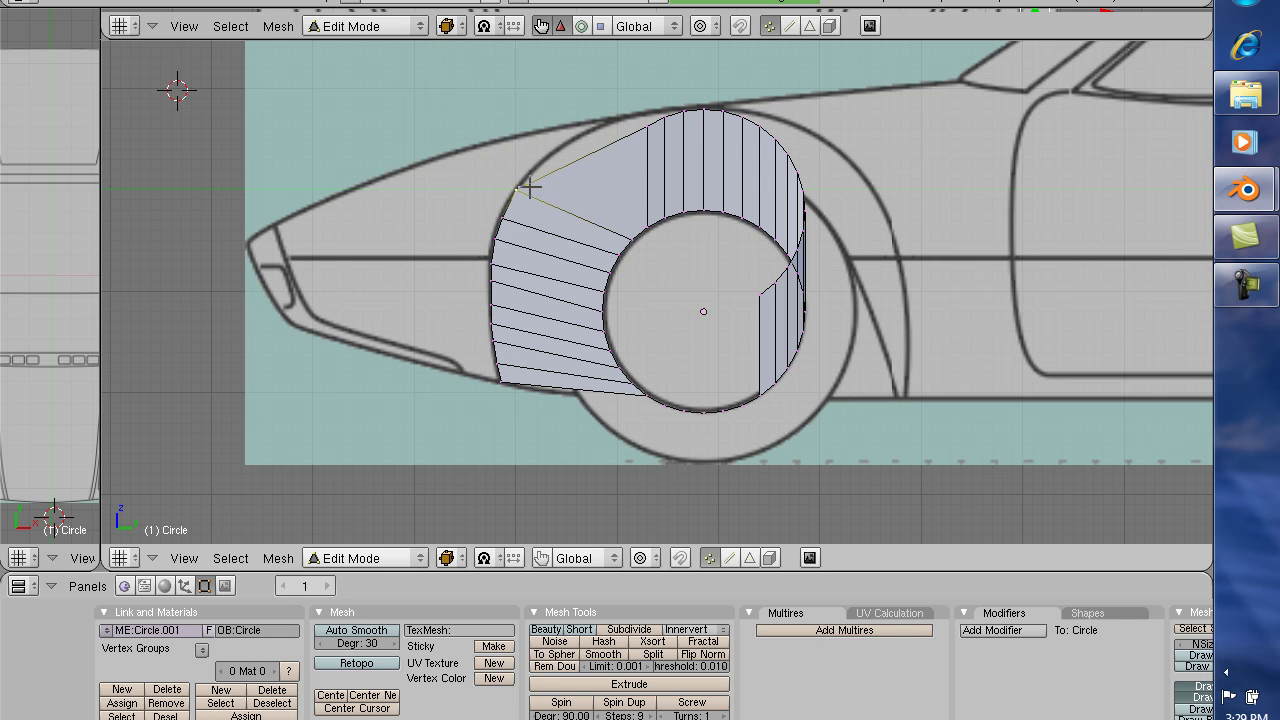
pyautogui.press('g')
pyautogui.press('z')
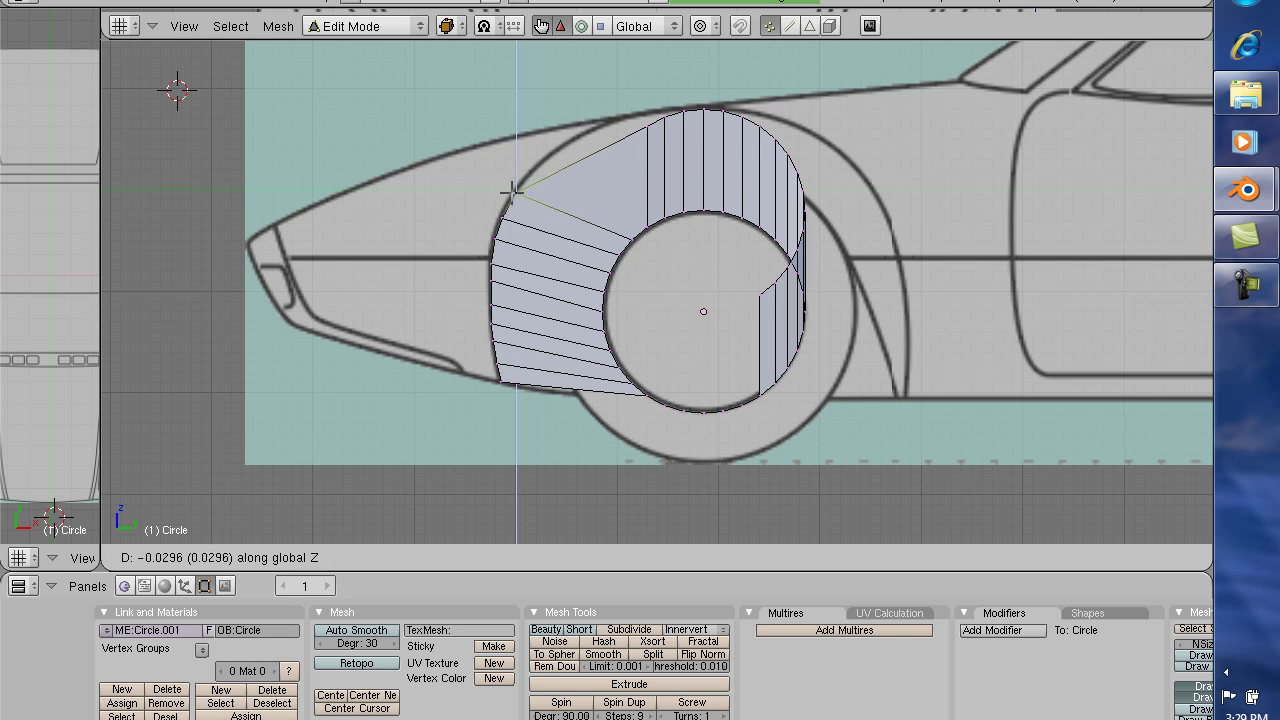
pyautogui.click(511, 195)
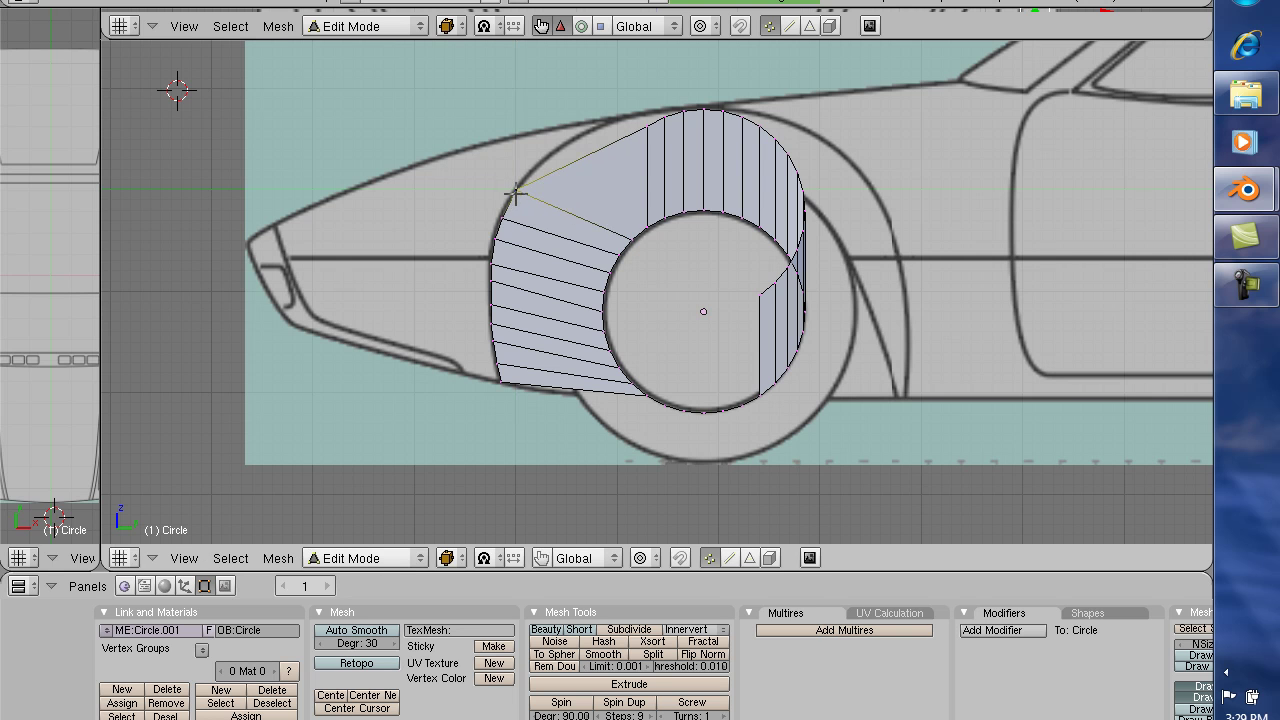
# - Switch the side view to wireframe display and toggle out of and back into mesh editing on the circle
pyautogui.press('z')
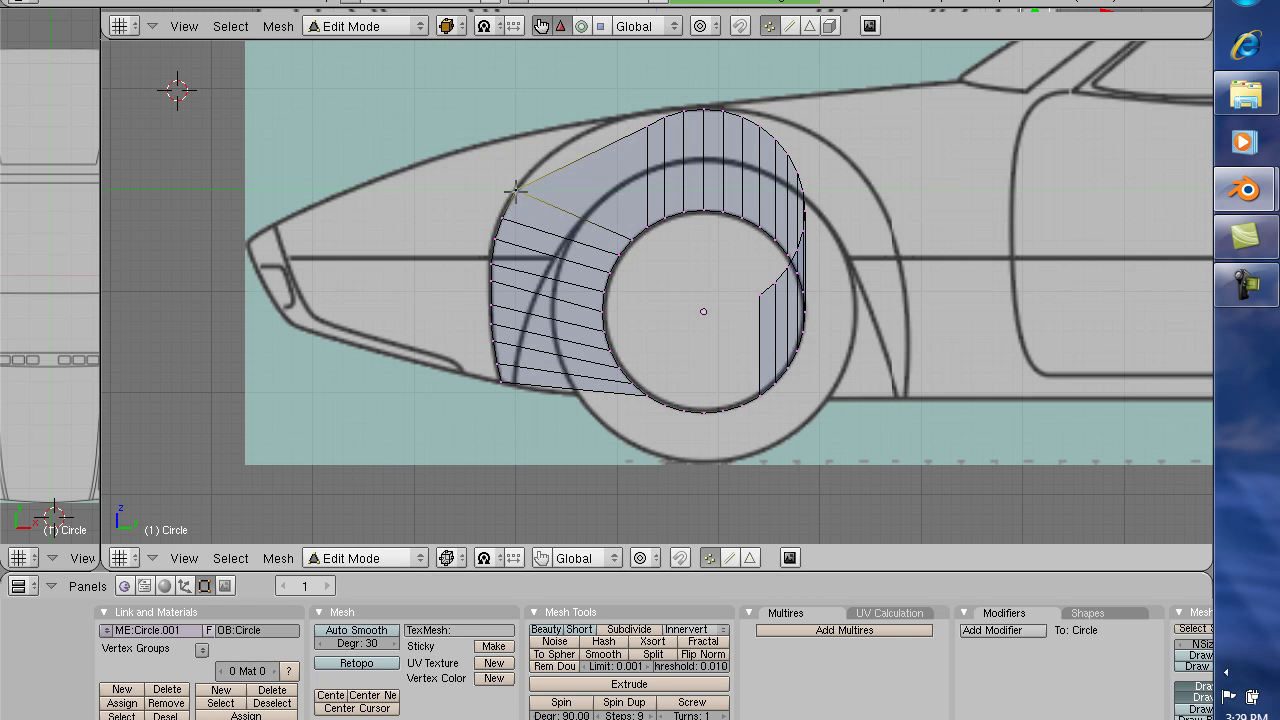
pyautogui.press('Tab')
pyautogui.press('Tab')
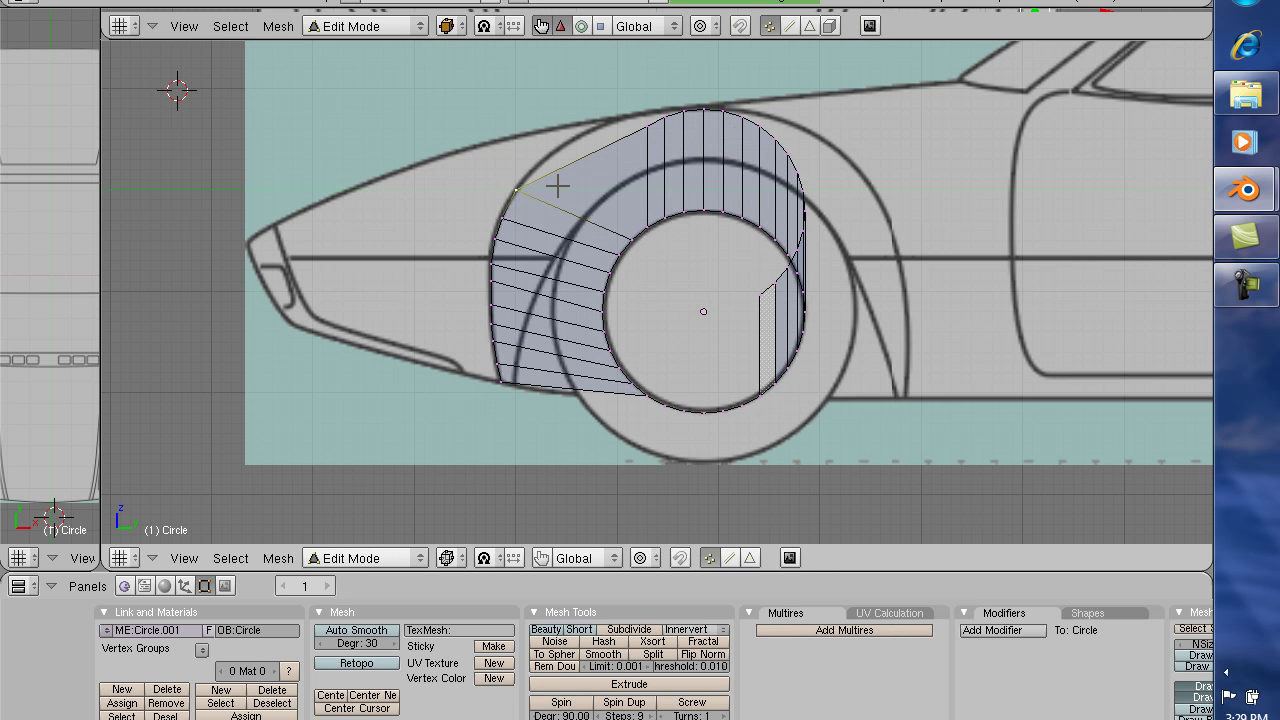
# - Lower the tenth extruded vertex slightly along Z and shift it about 0.07 forward along Y onto the arch outline
pyautogui.press('g')
pyautogui.press('z')
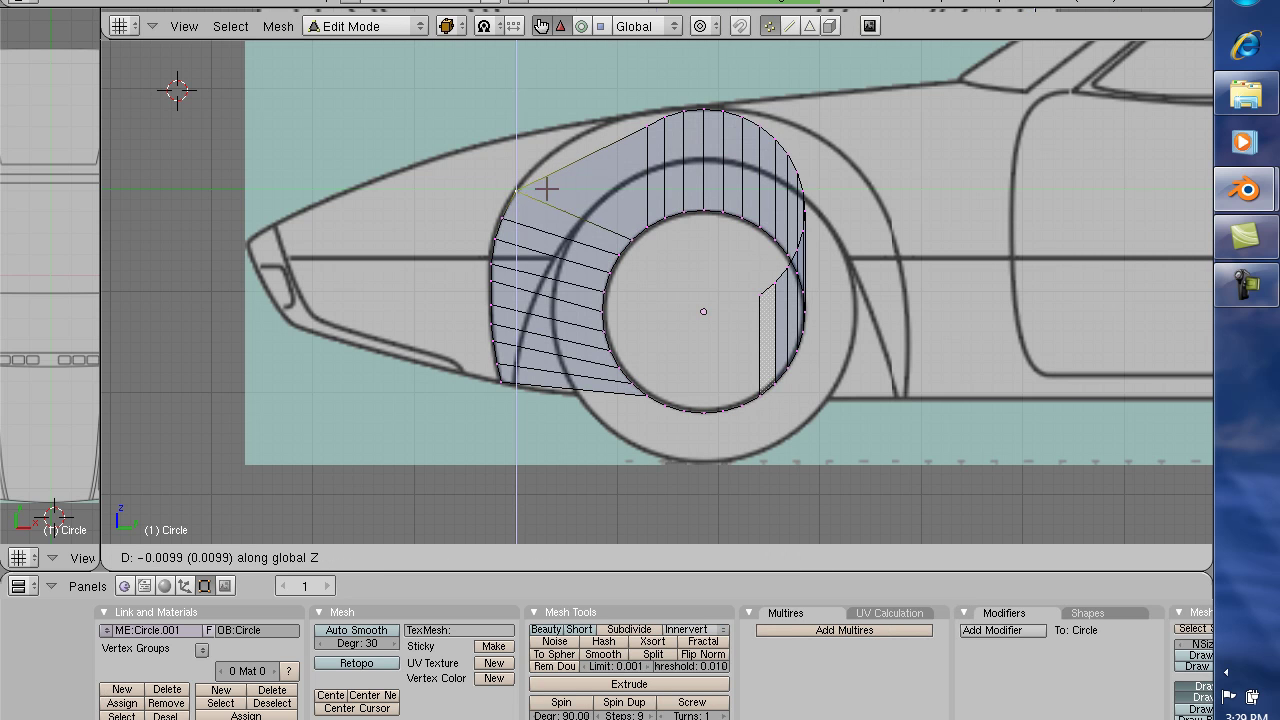
pyautogui.click(540, 197)
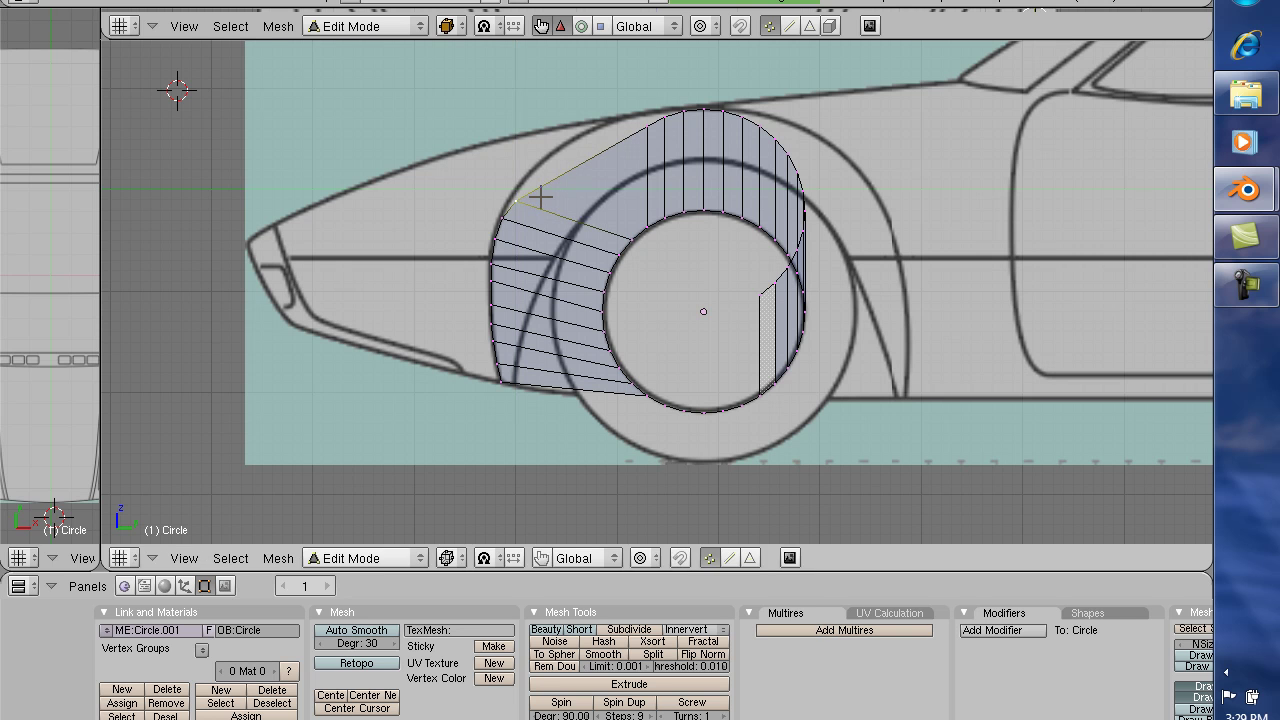
pyautogui.press('g')
pyautogui.press('y')
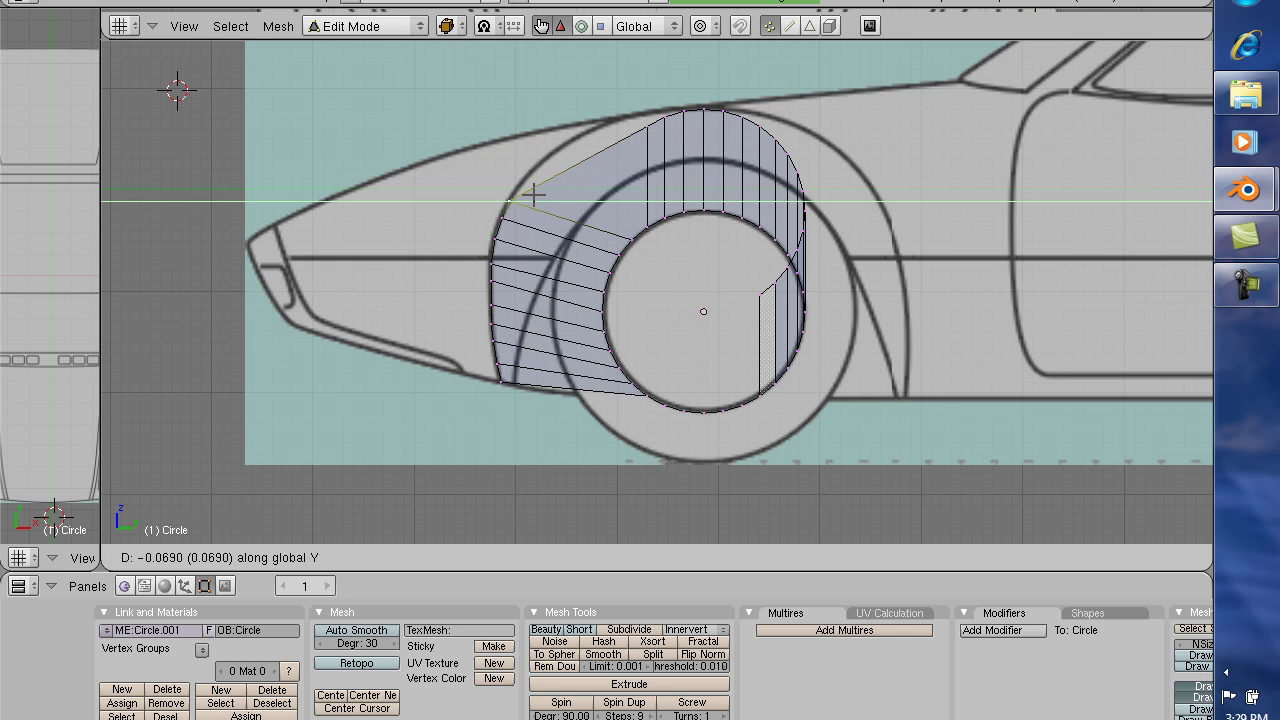
pyautogui.click(533, 194)
# - Move the eleventh extruded vertex forward along Y and down in Z onto the arch's upper front curve, above the tenth vertex
pyautogui.press('f')
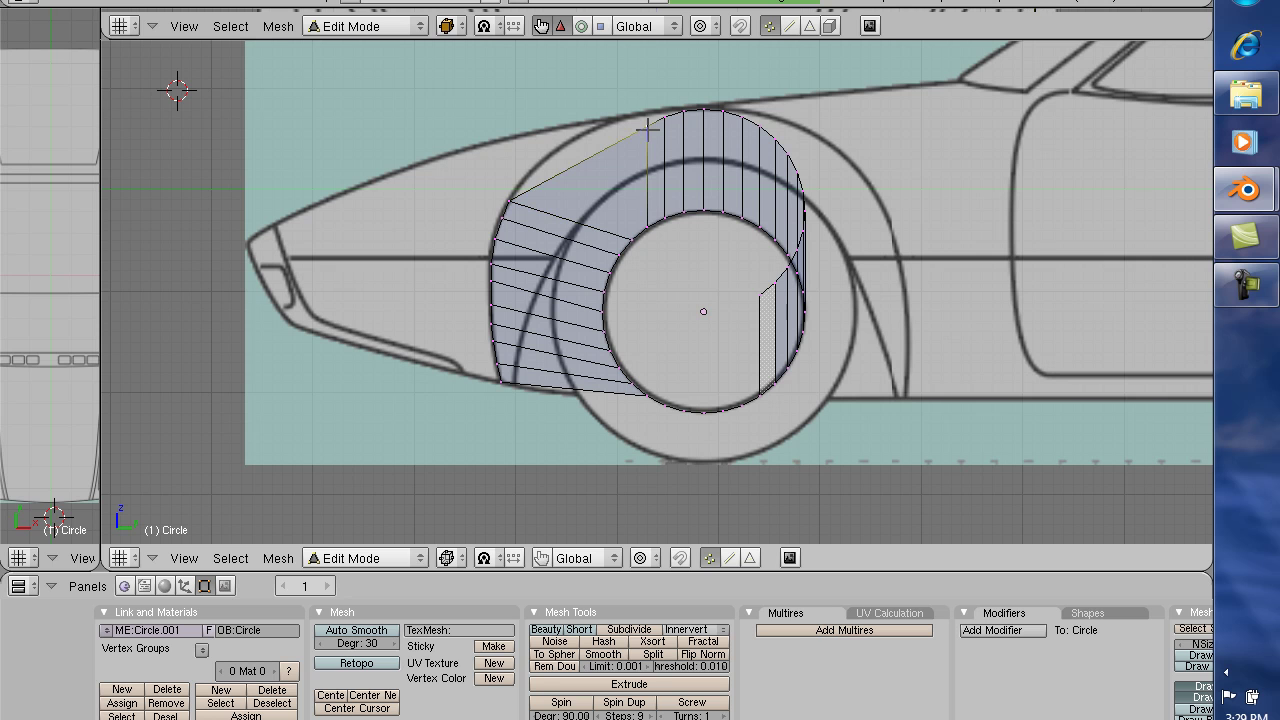
pyautogui.press('g')
pyautogui.press('y')
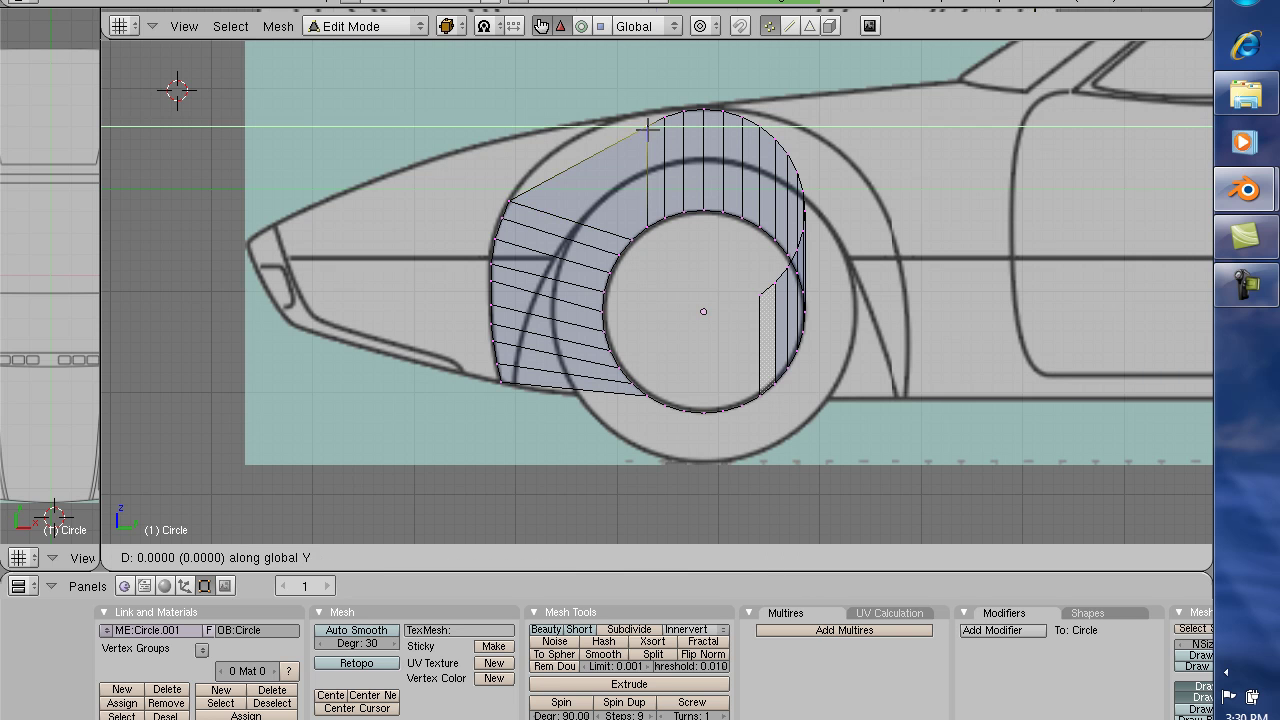
pyautogui.press('y')
pyautogui.press('y')
pyautogui.press('z')
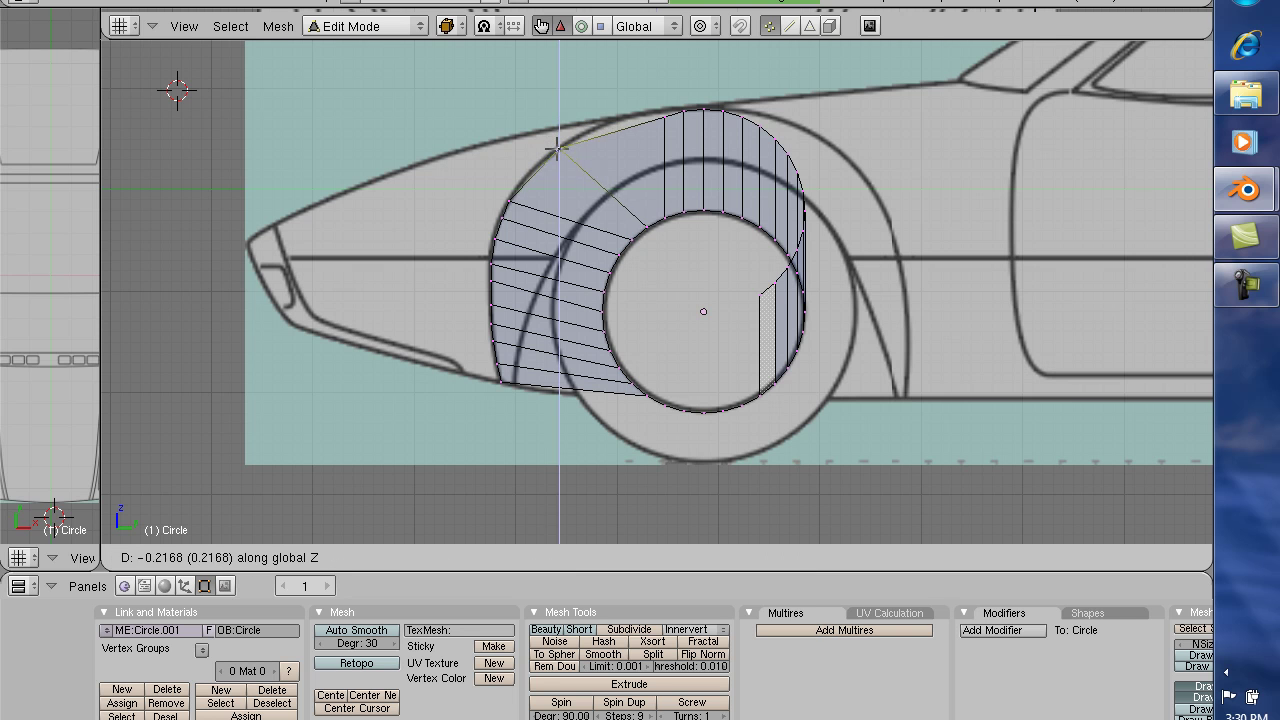
pyautogui.click(544, 176)
pyautogui.press('g')
pyautogui.press('y')
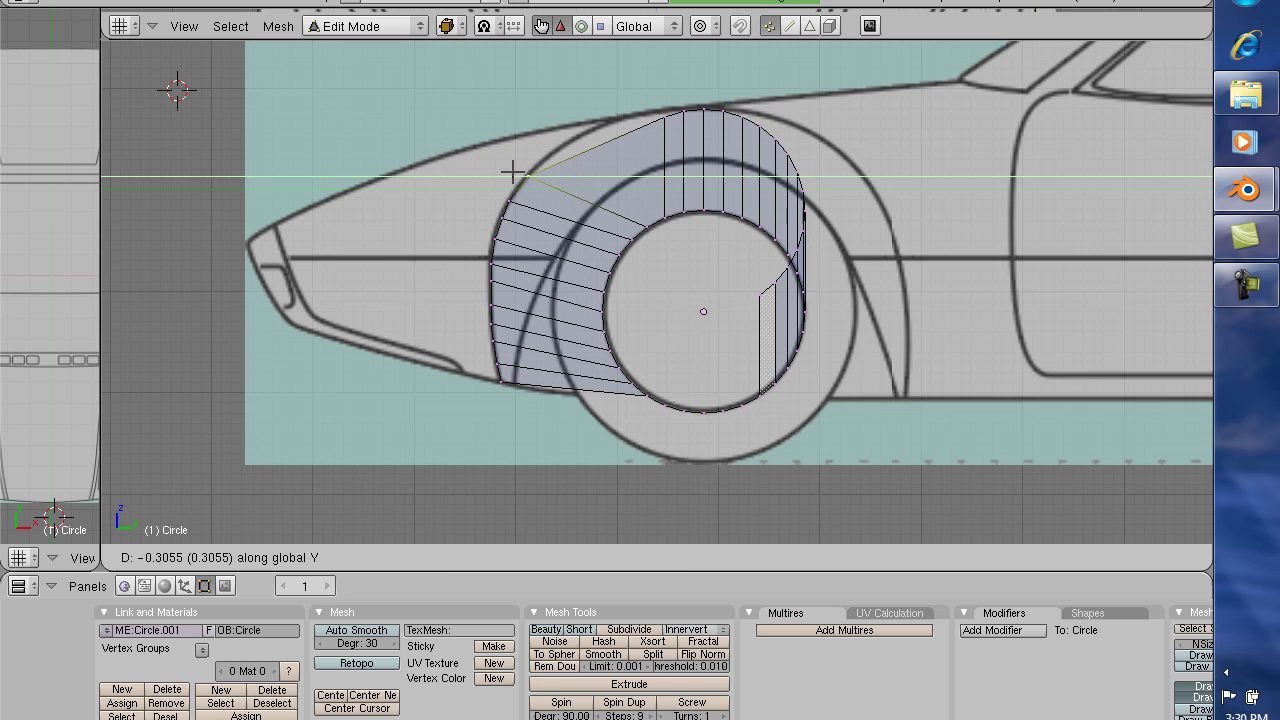
pyautogui.click(512, 173)
# - Move the twelfth extruded vertex about 1.12 forward along Y and about 0.34 down in Z onto the arch outline
pyautogui.rightClick(664, 108)
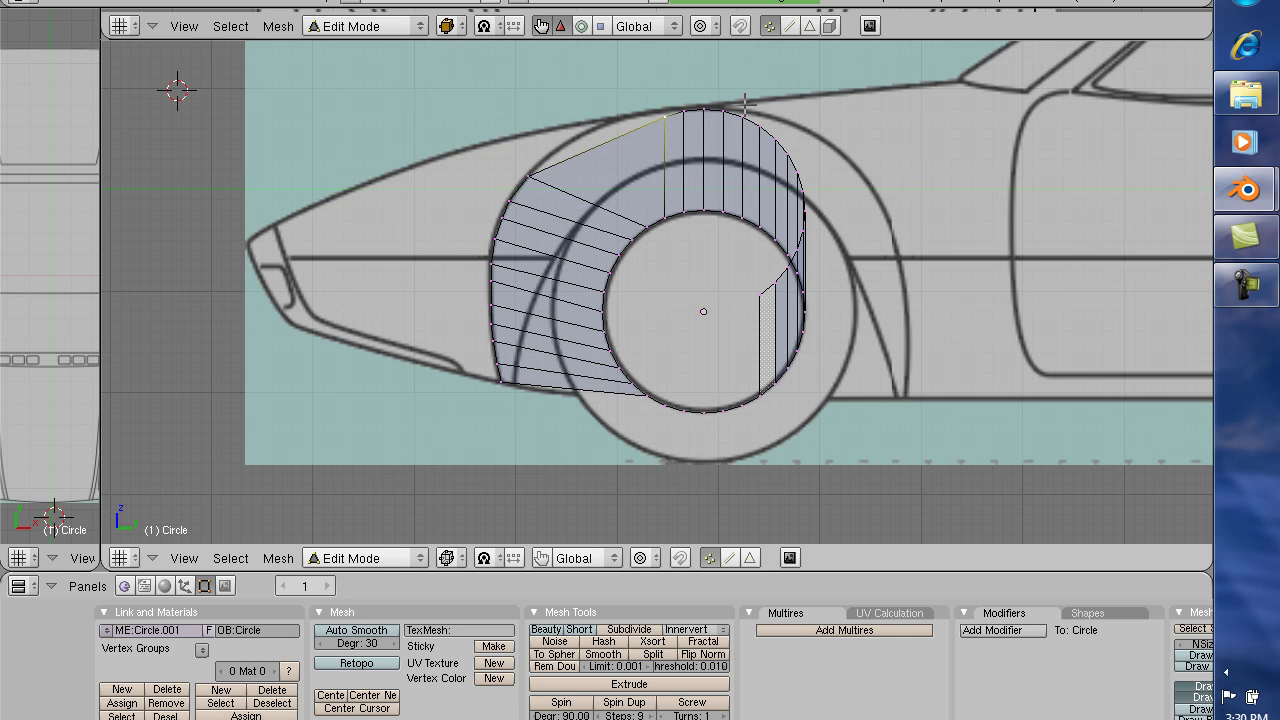
pyautogui.press('g')
pyautogui.press('y')
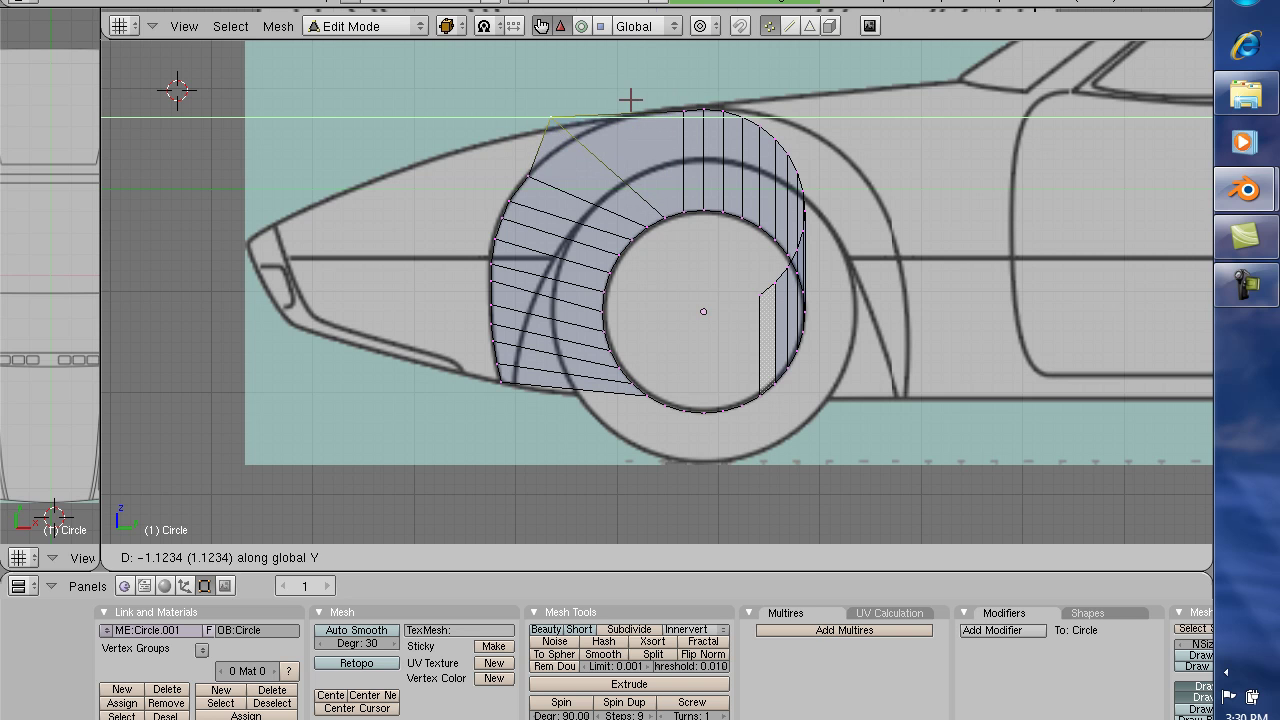
pyautogui.click(630, 100)
pyautogui.press('g')
pyautogui.press('z')
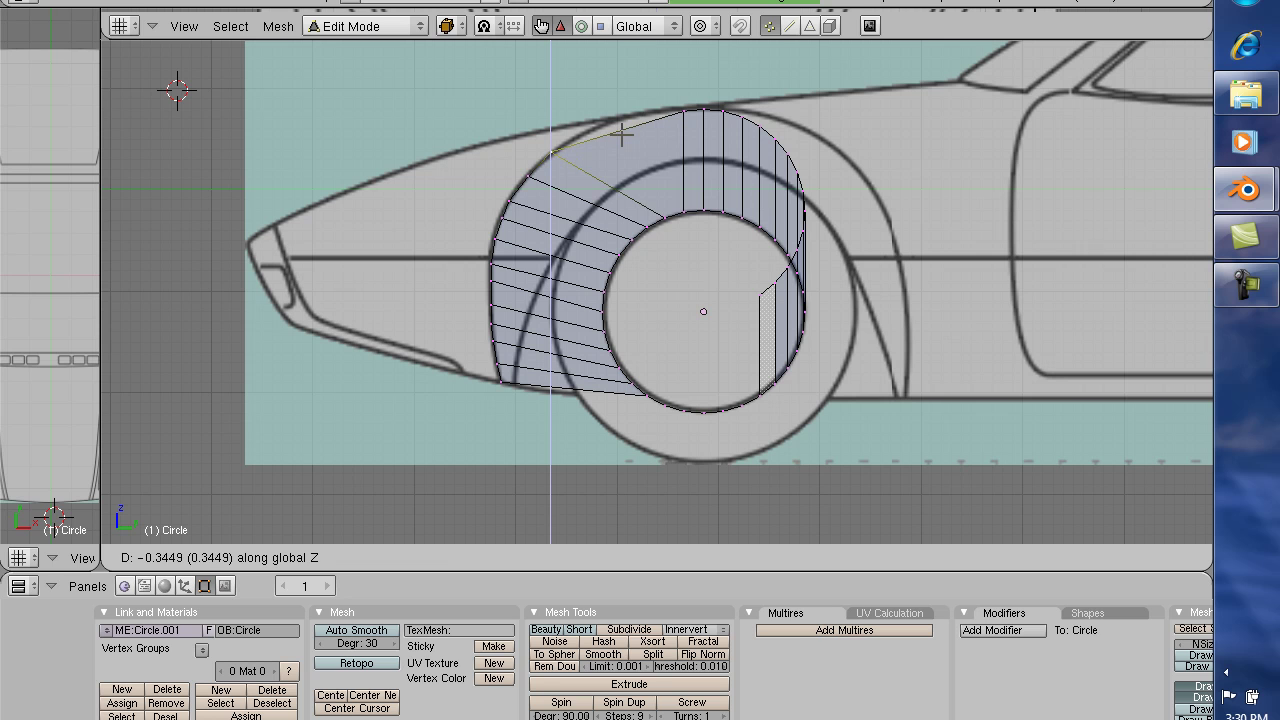
pyautogui.click(622, 133)
# - Move the thirteenth extruded vertex forward along Y and about 0.08 down in Z, where the arch meets the hood line
pyautogui.rightClick(688, 109)
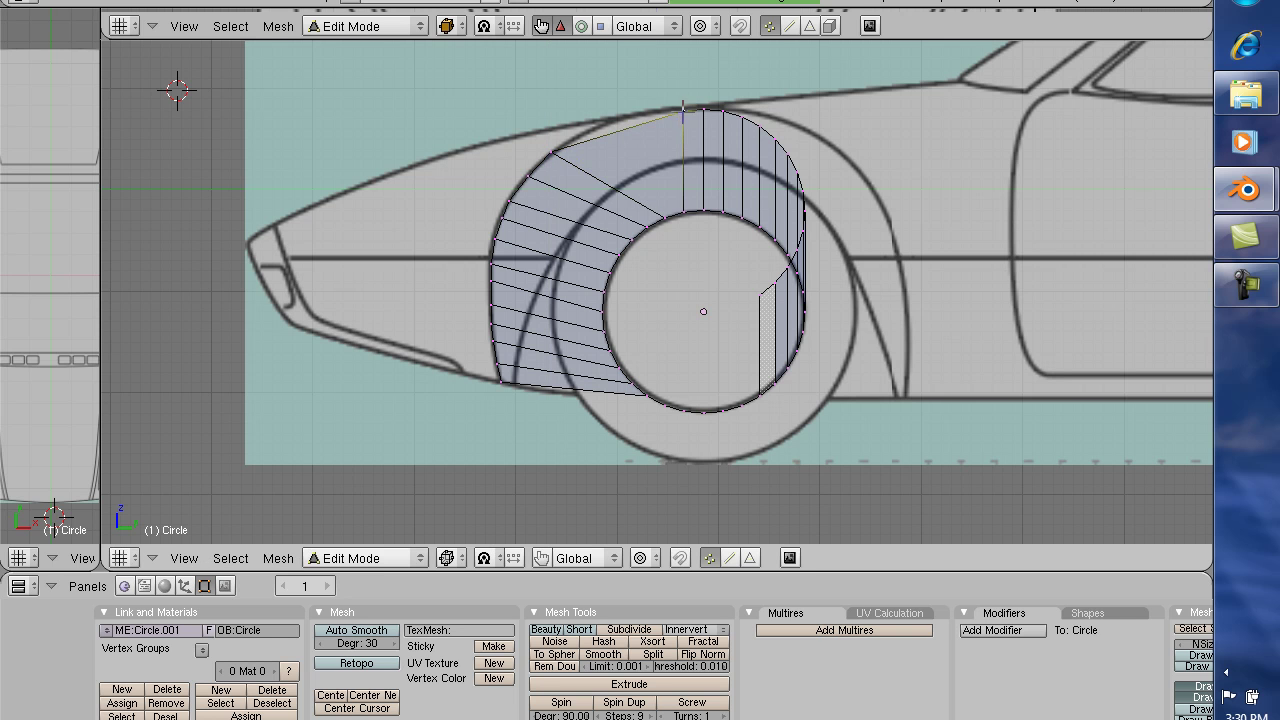
pyautogui.press('g')
pyautogui.press('y')
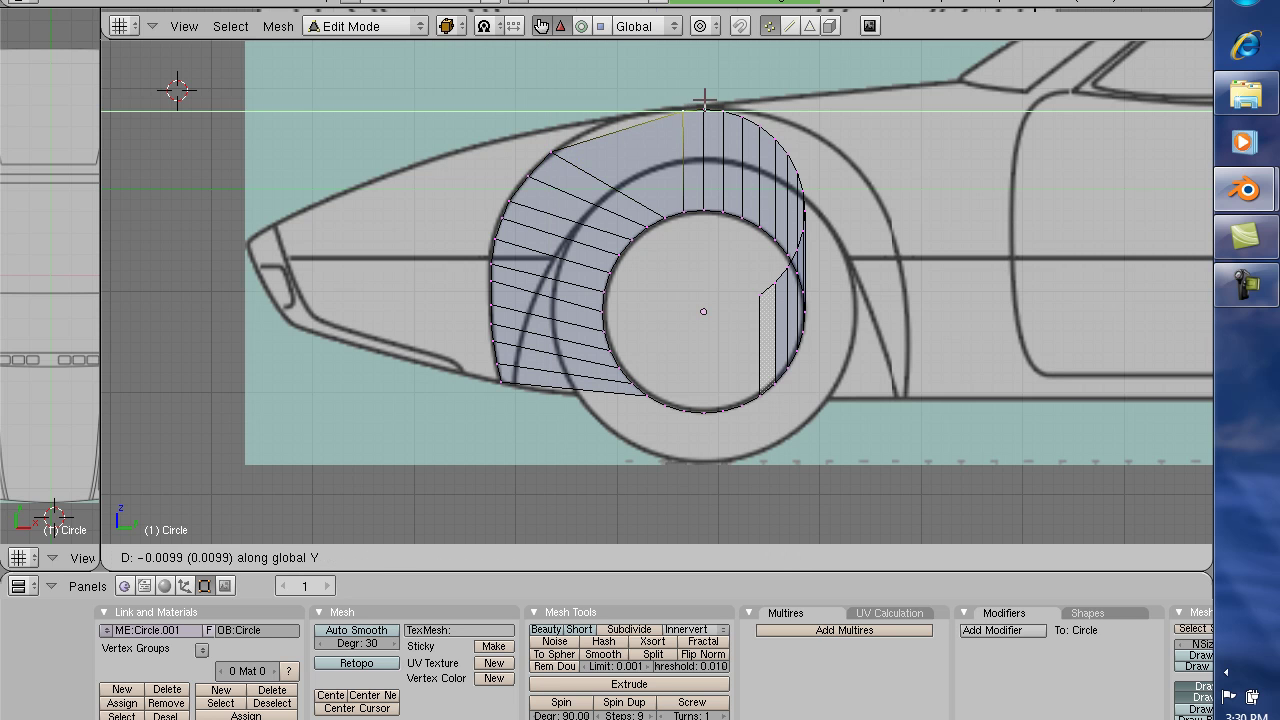
pyautogui.click(640, 101)
pyautogui.press('g')
pyautogui.press('z')
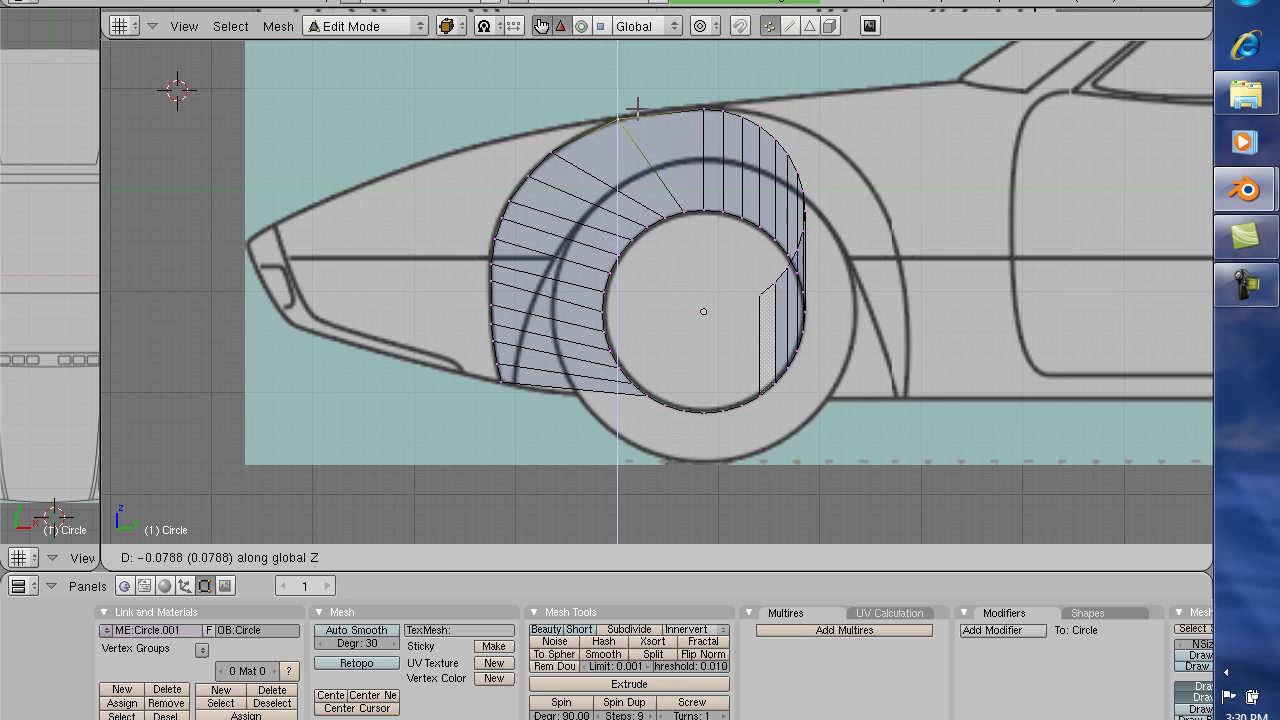
pyautogui.click(636, 107)
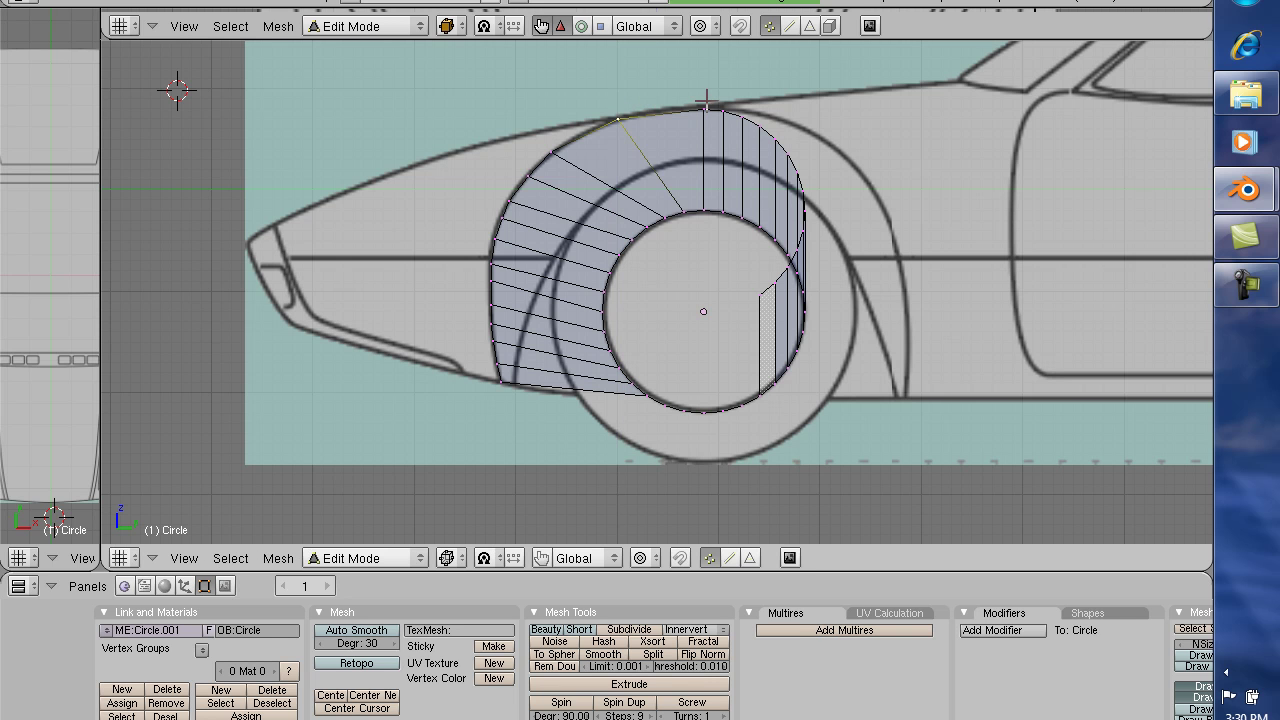
# - Shift the fourteenth extruded vertex, at the top of the circle, about 0.3 forward along Y on the arch outline
pyautogui.rightClick(705, 106)
pyautogui.press('g')
pyautogui.press('y')
pyautogui.rightClick(684, 107)
pyautogui.press('g')
pyautogui.press('y')
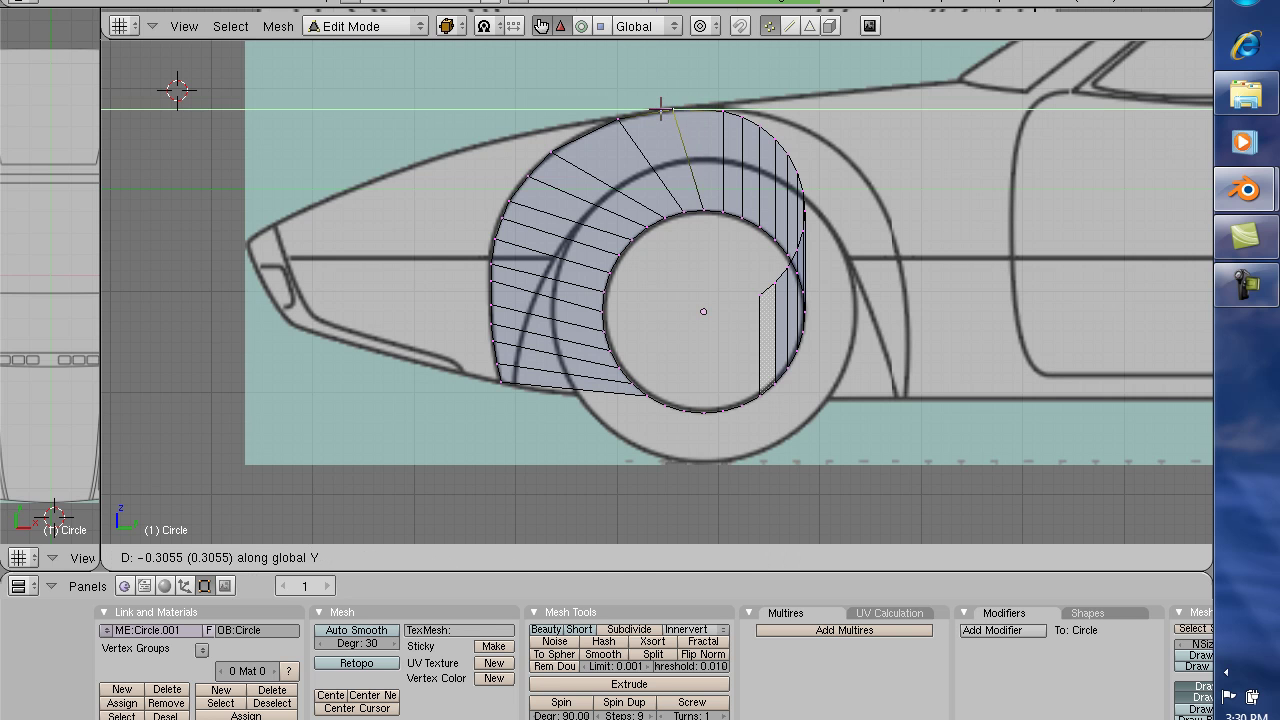
pyautogui.click(677, 107)
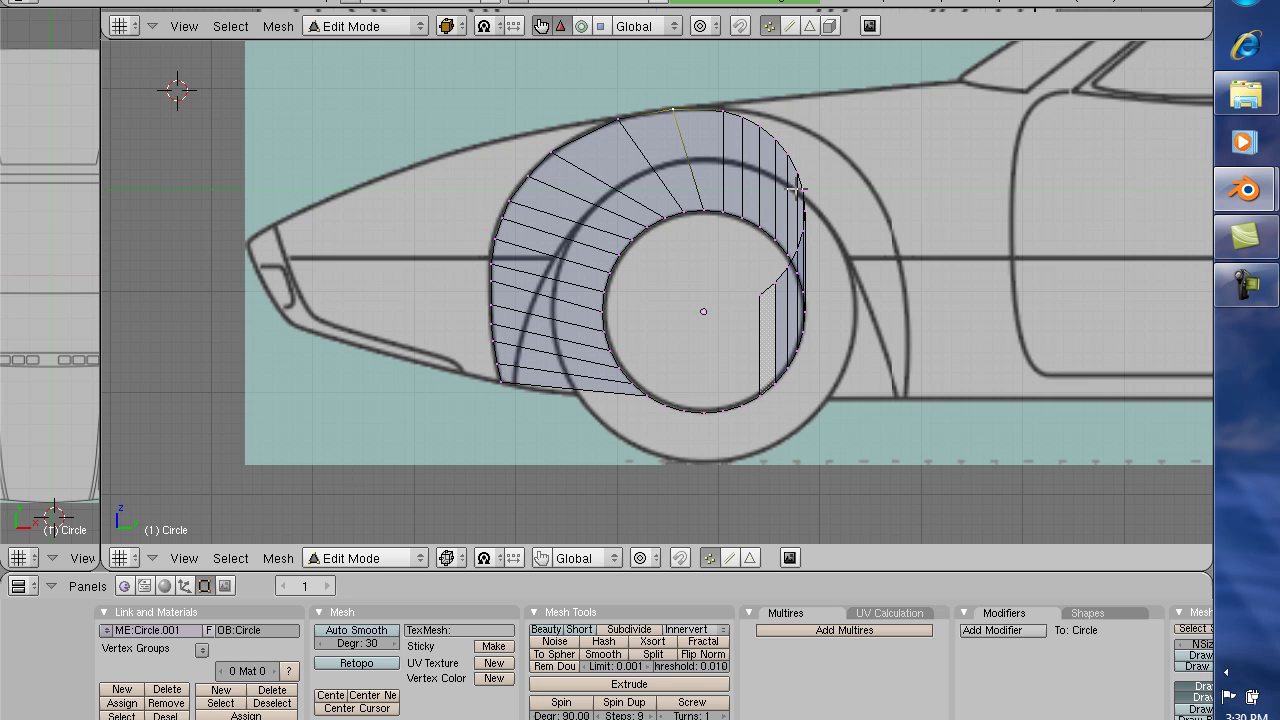
# - Place the rear end vertex of the extruded ring at the foot of the arch's rear edge, moving it back in Y and down in Z
pyautogui.rightClick(760, 294)
pyautogui.press('g')
pyautogui.press('y')
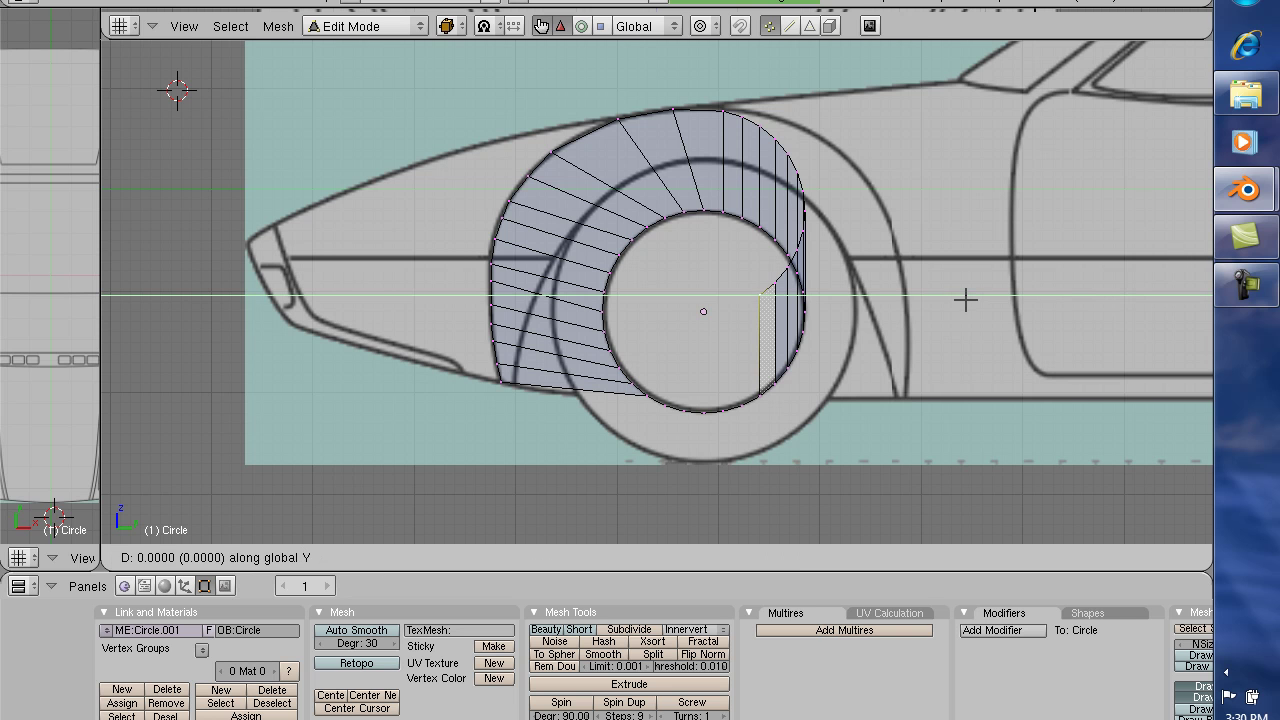
pyautogui.click(1107, 298)
pyautogui.press('g')
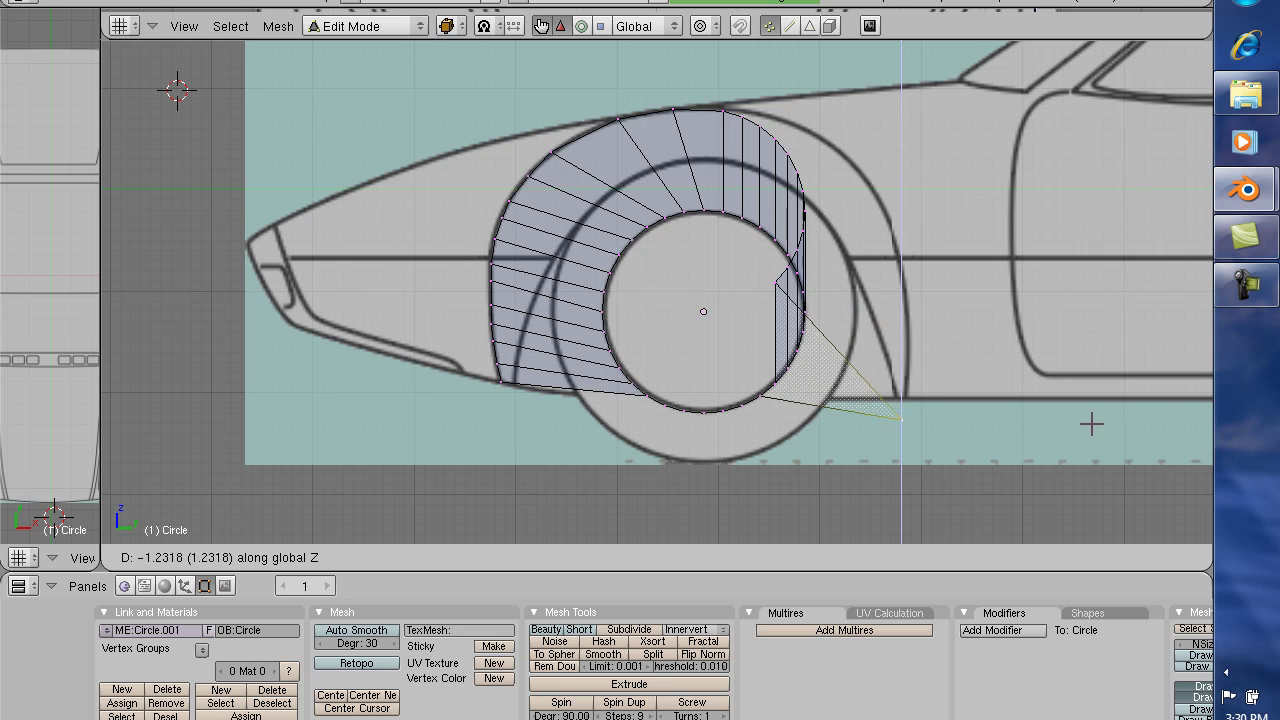
pyautogui.click(1105, 402)
pyautogui.press('g')
pyautogui.press('y')
pyautogui.click(1107, 403)
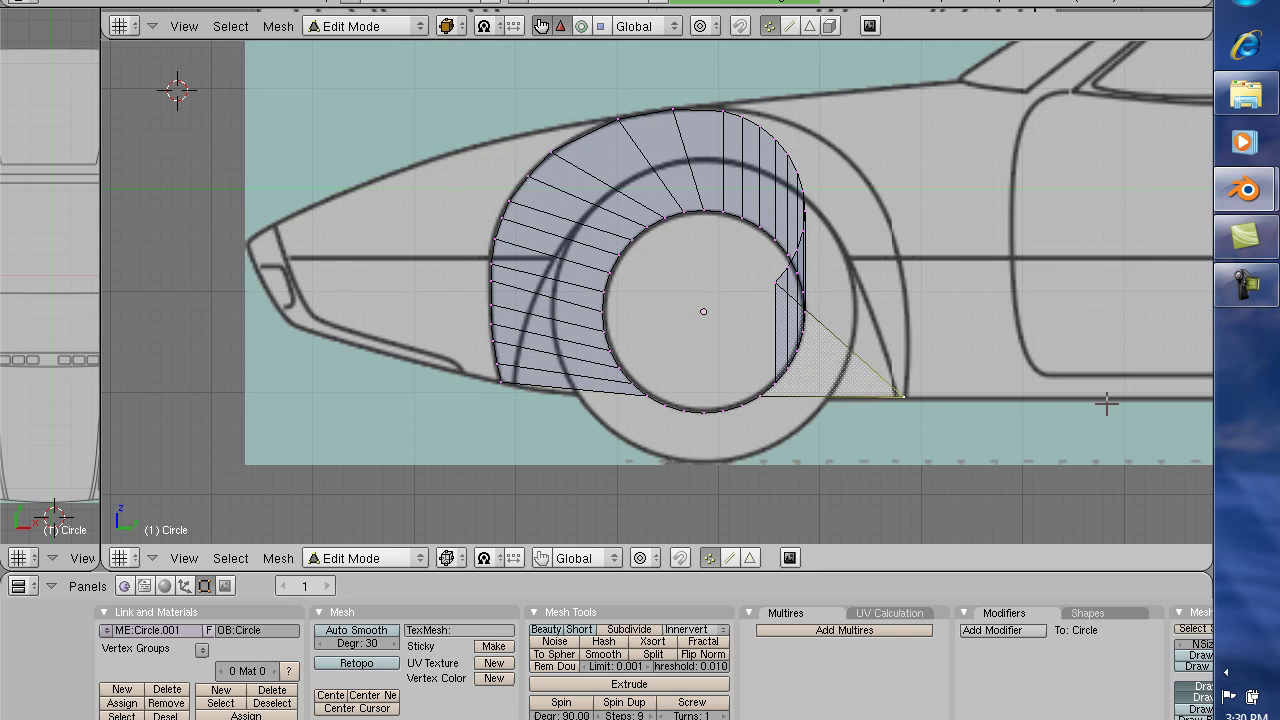
# - Move the second rear extruded vertex back along Y and down in Z onto the arch's rear edge, just above the end vertex
pyautogui.rightClick(775, 286)
pyautogui.press('g')
pyautogui.press('y')
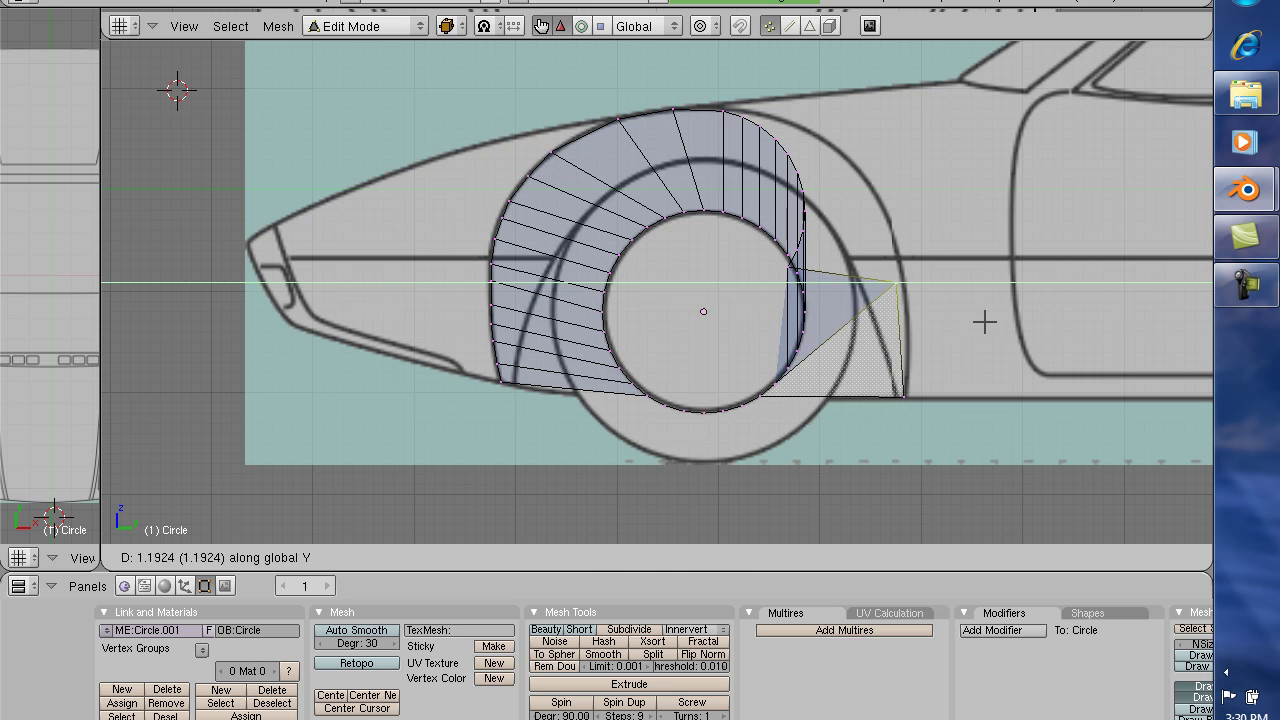
pyautogui.press('y')
pyautogui.press('y')
pyautogui.press('z')
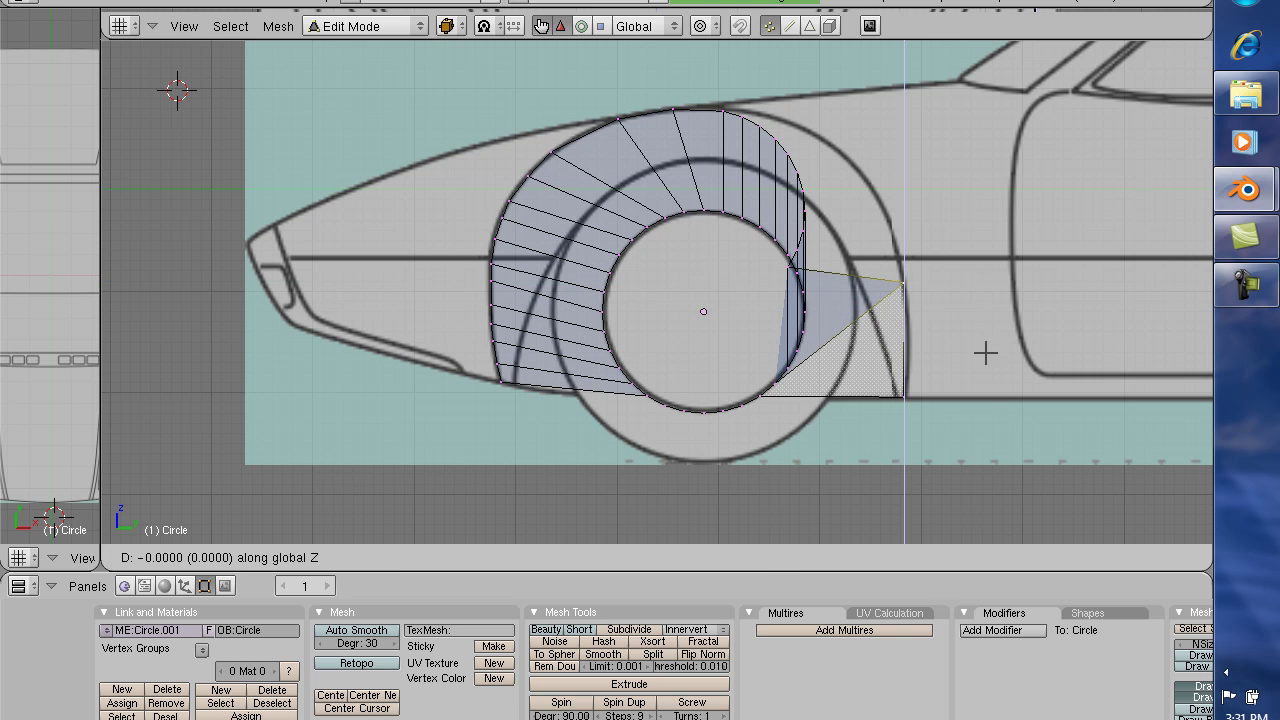
pyautogui.click(986, 418)
pyautogui.press('g')
pyautogui.press('y')
pyautogui.click(987, 413)
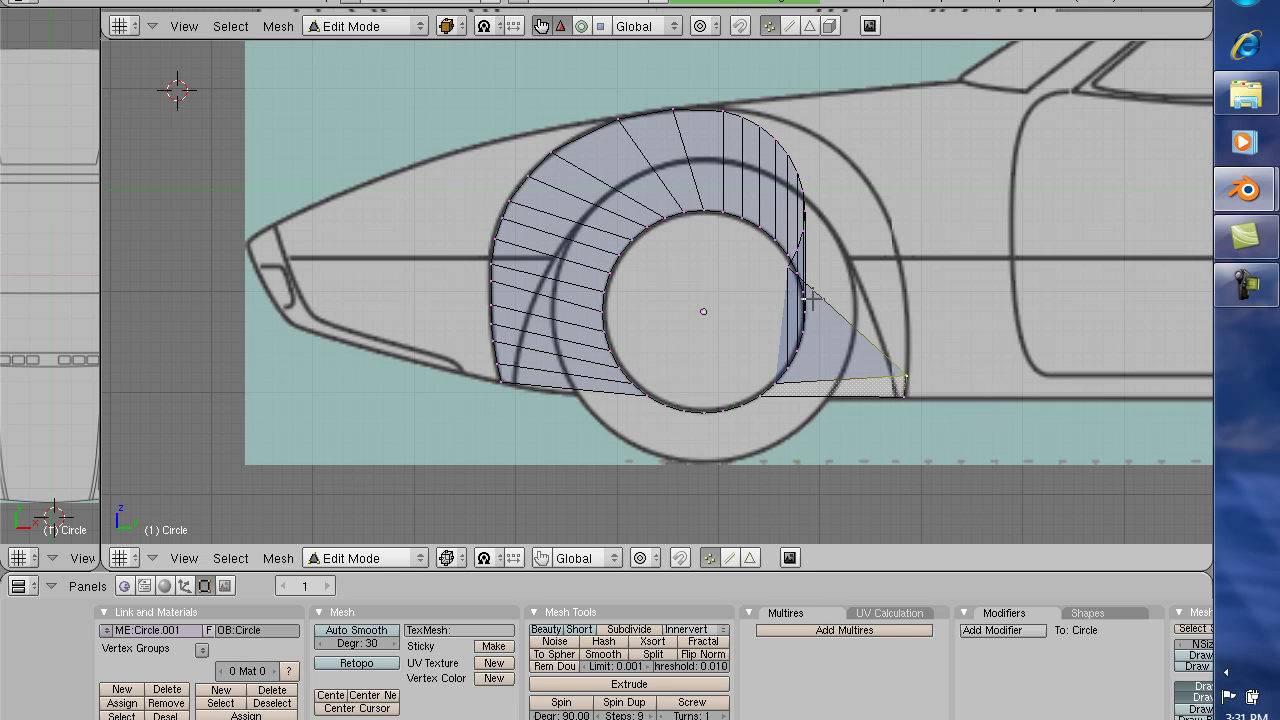
# - Place the third rear vertex on the arch's rear edge, moving it back in Y, about 0.83 down in Z, and about 0.05 further back
pyautogui.rightClick(789, 268)
pyautogui.press('g')
pyautogui.press('y')
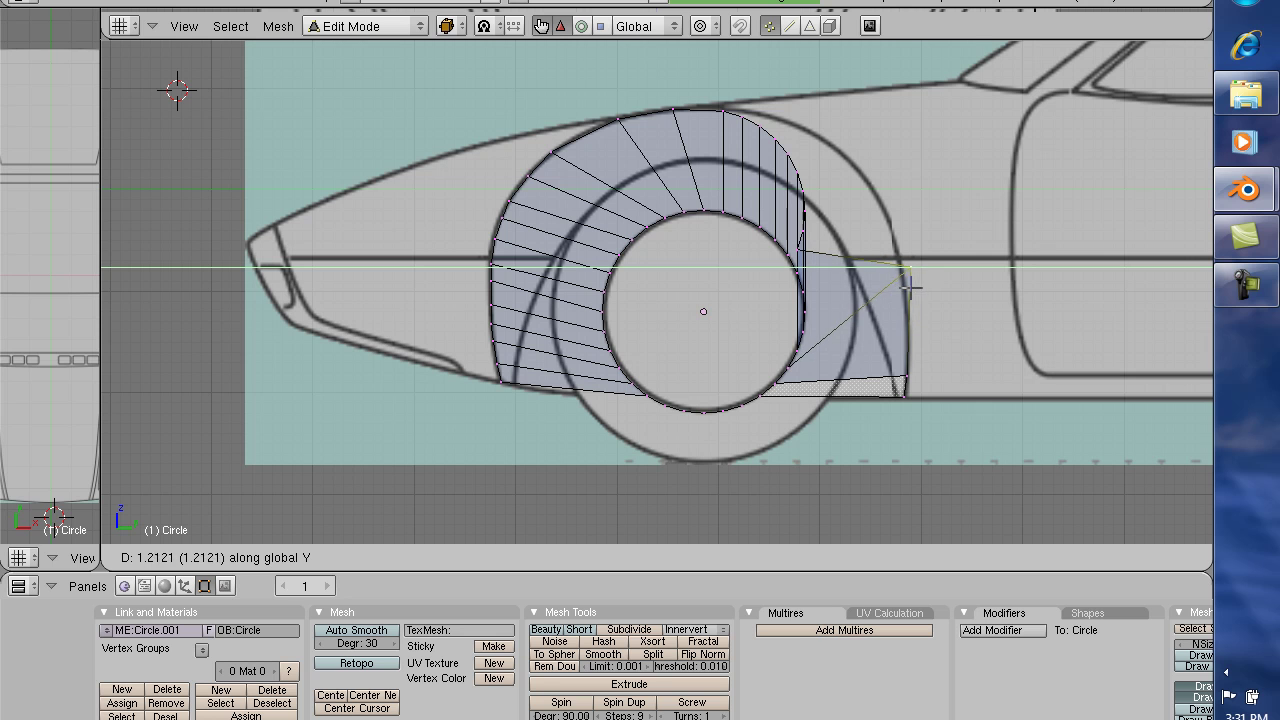
pyautogui.press('y')
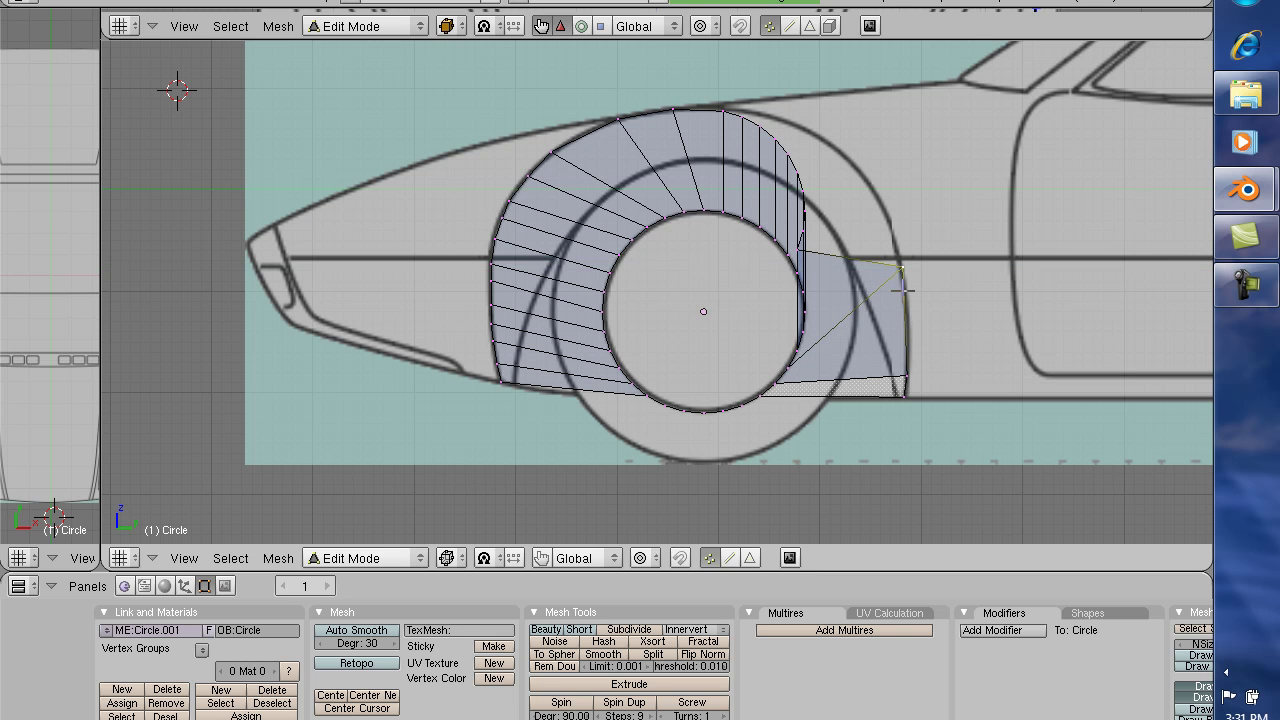
pyautogui.press('z')
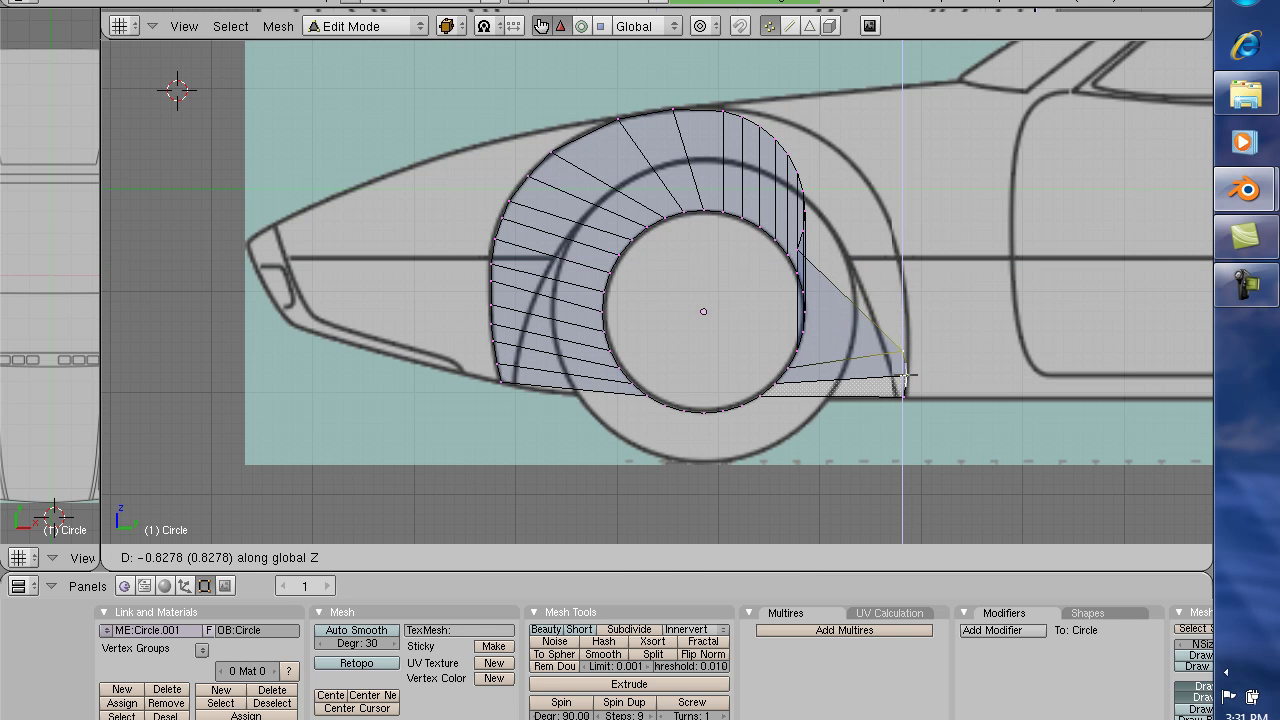
pyautogui.press('y')
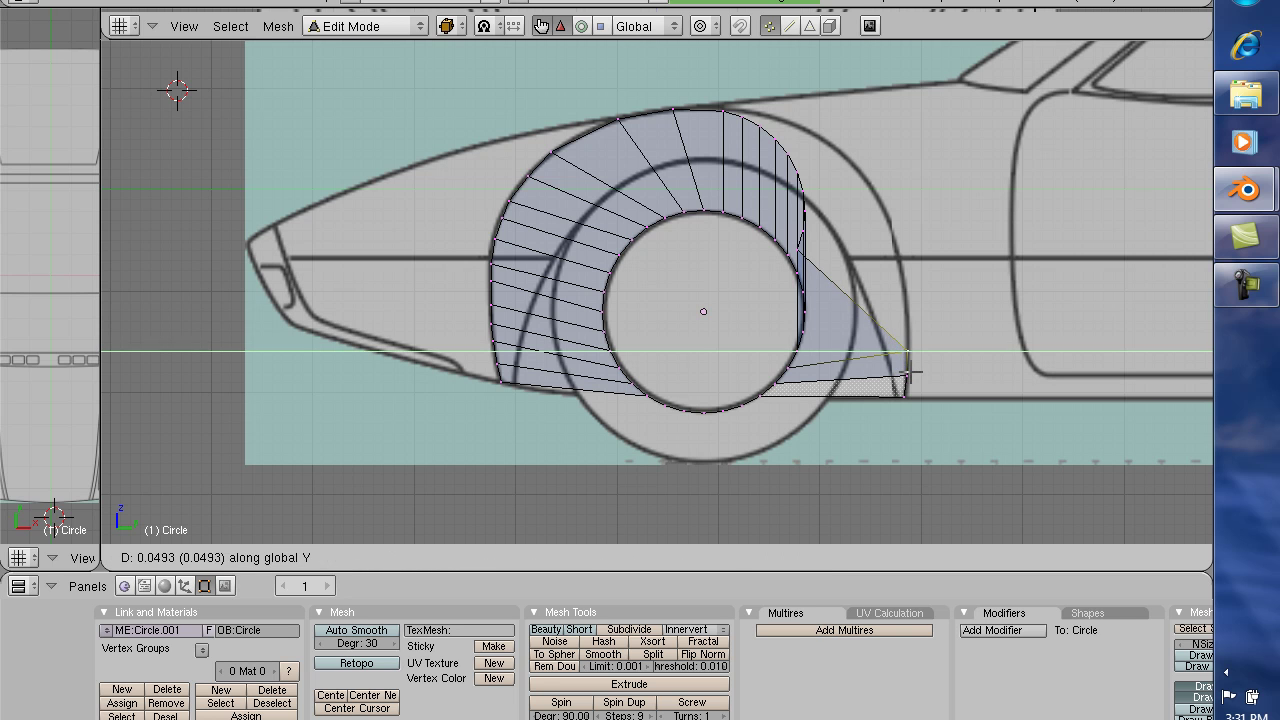
pyautogui.click(908, 372)
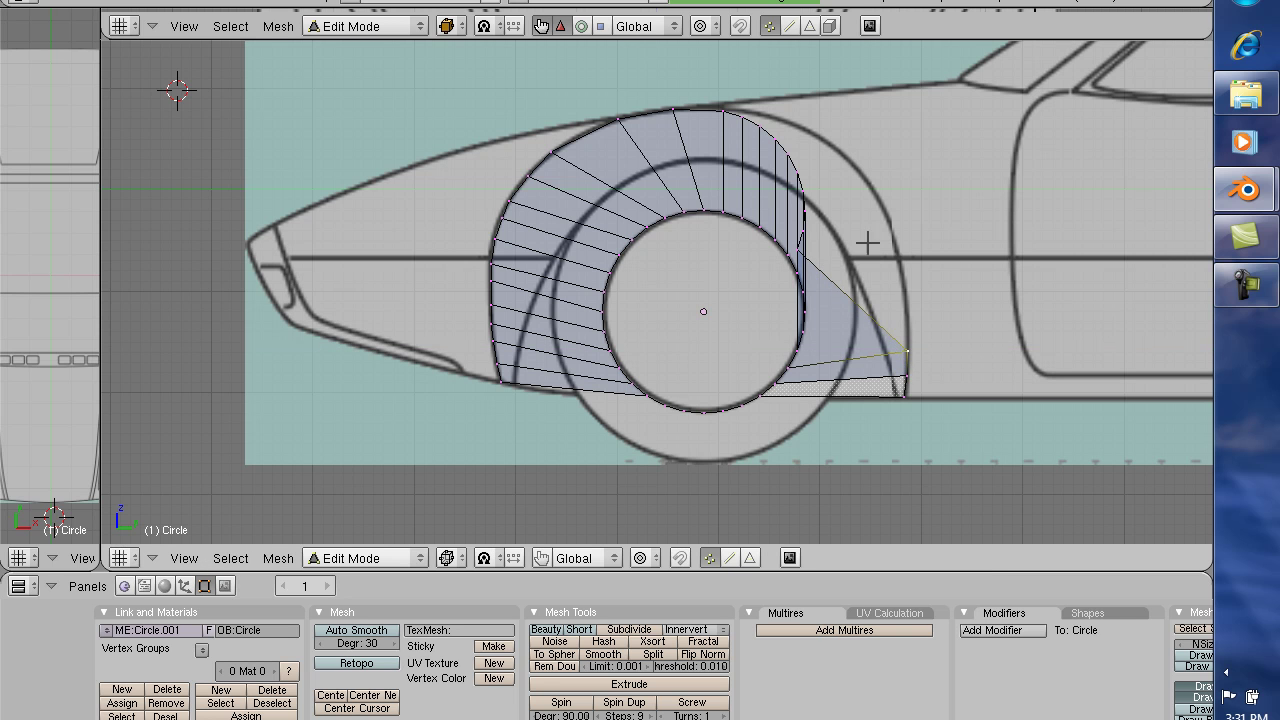
# - Move the fourth rear vertex back along Y and about 0.74 down in Z onto the arch's rear edge
pyautogui.rightClick(798, 250)
pyautogui.press('g')
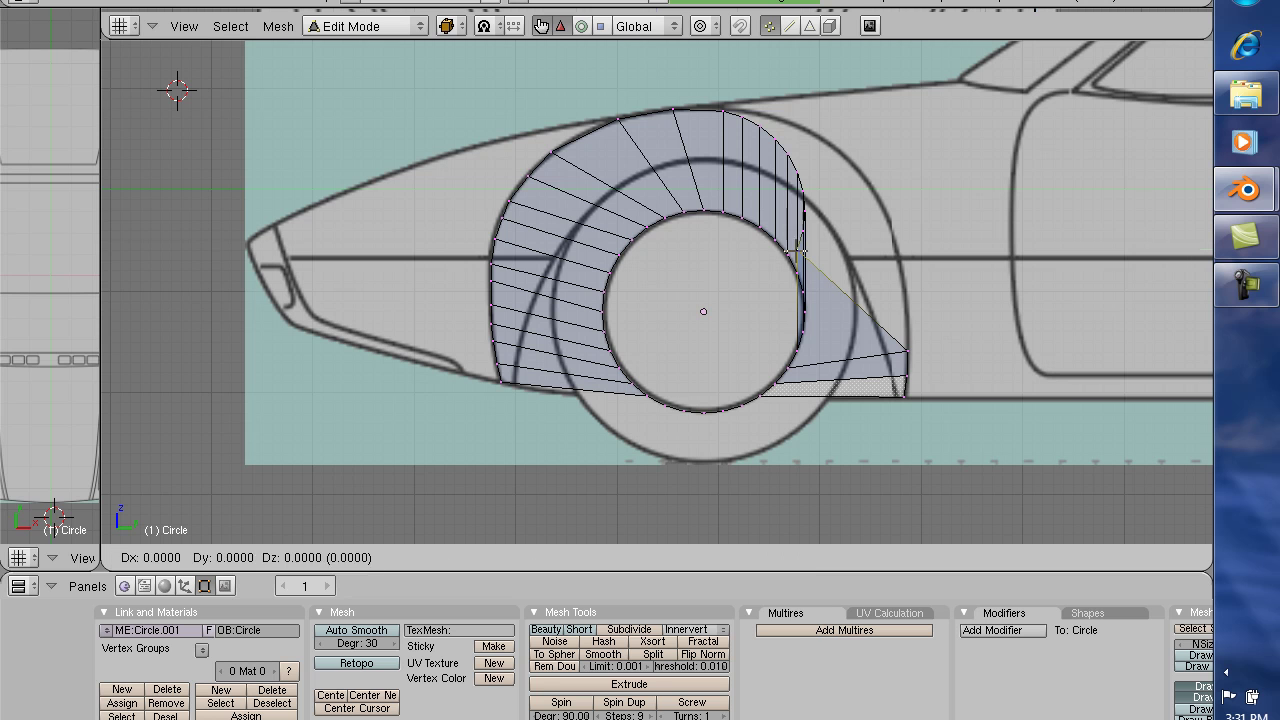
pyautogui.press('y')
pyautogui.click(903, 252)
pyautogui.press('g')
pyautogui.press('z')
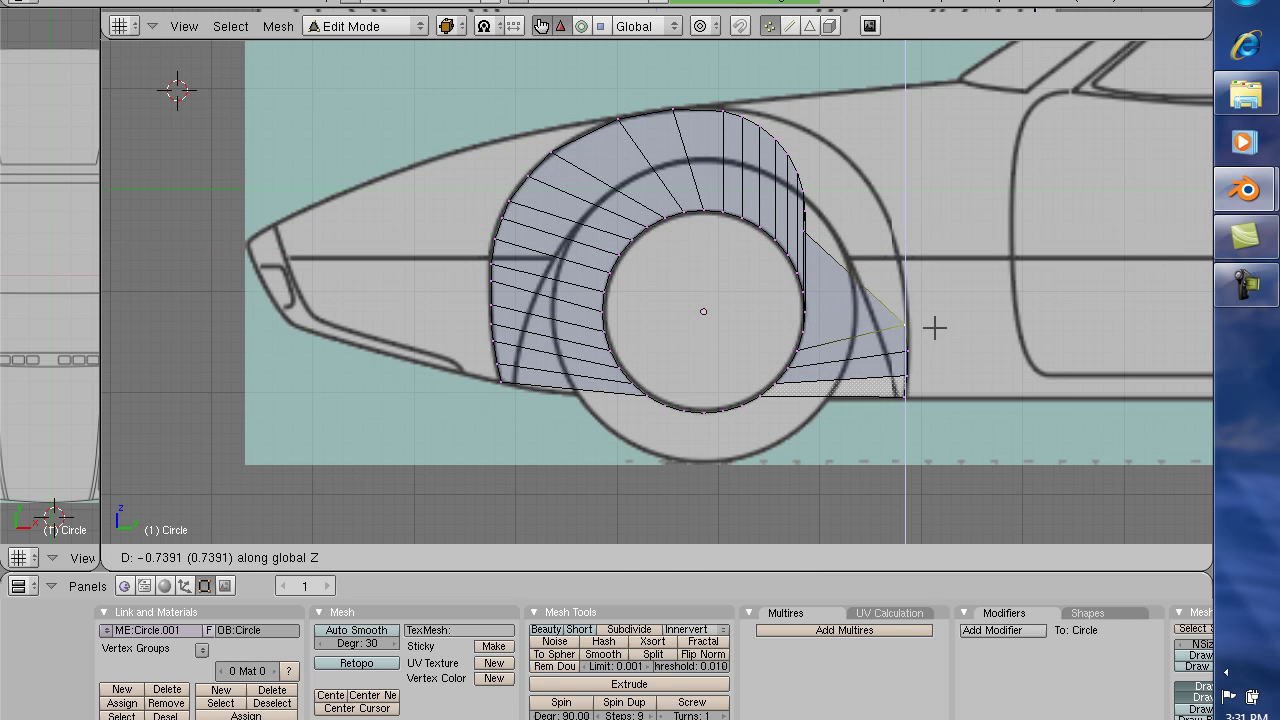
# - Move the fifth rear vertex back along Y and about 0.57 down in Z onto the arch's rear edge above the fourth vertex
pyautogui.press('y')
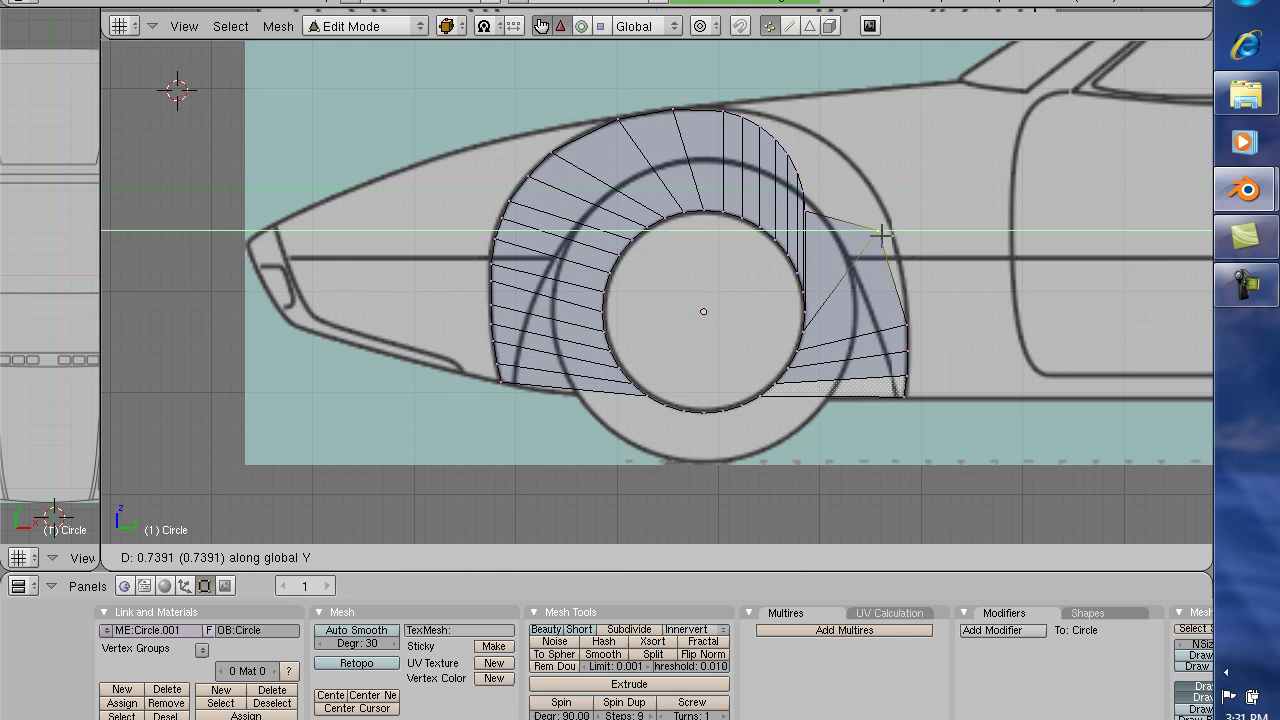
pyautogui.press('y')
pyautogui.press('y')
pyautogui.press('z')
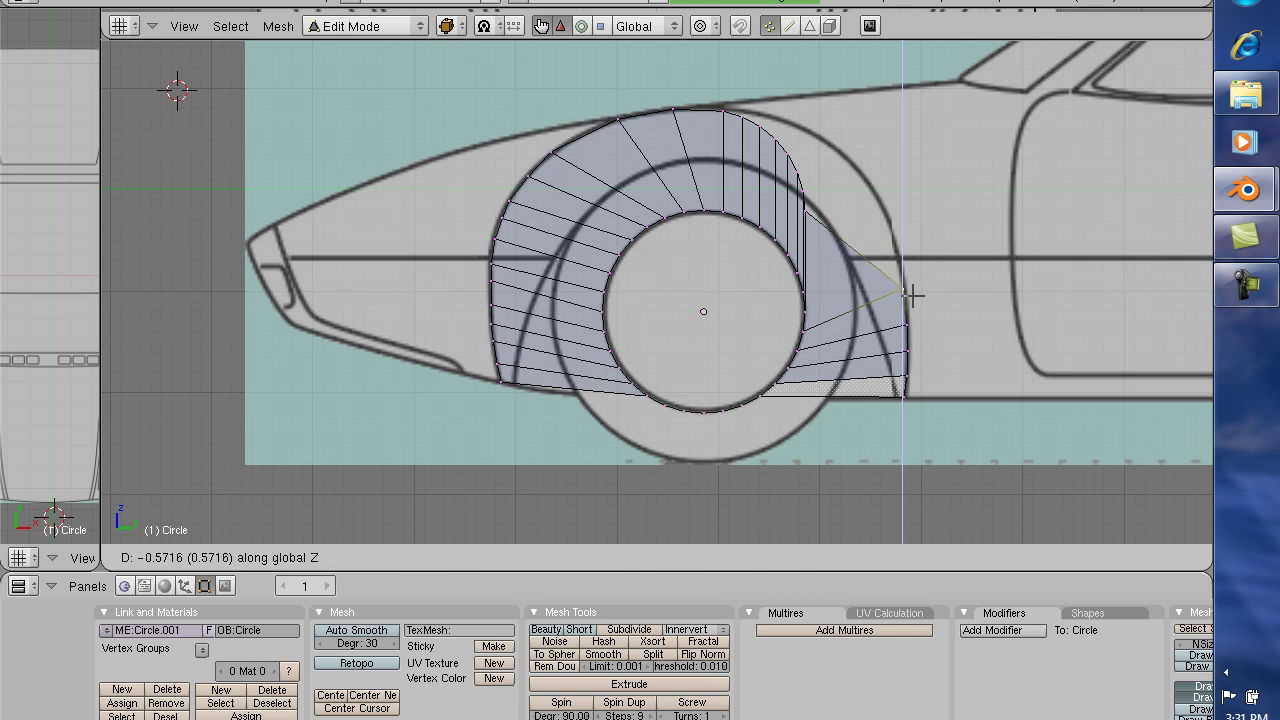
pyautogui.click(912, 291)
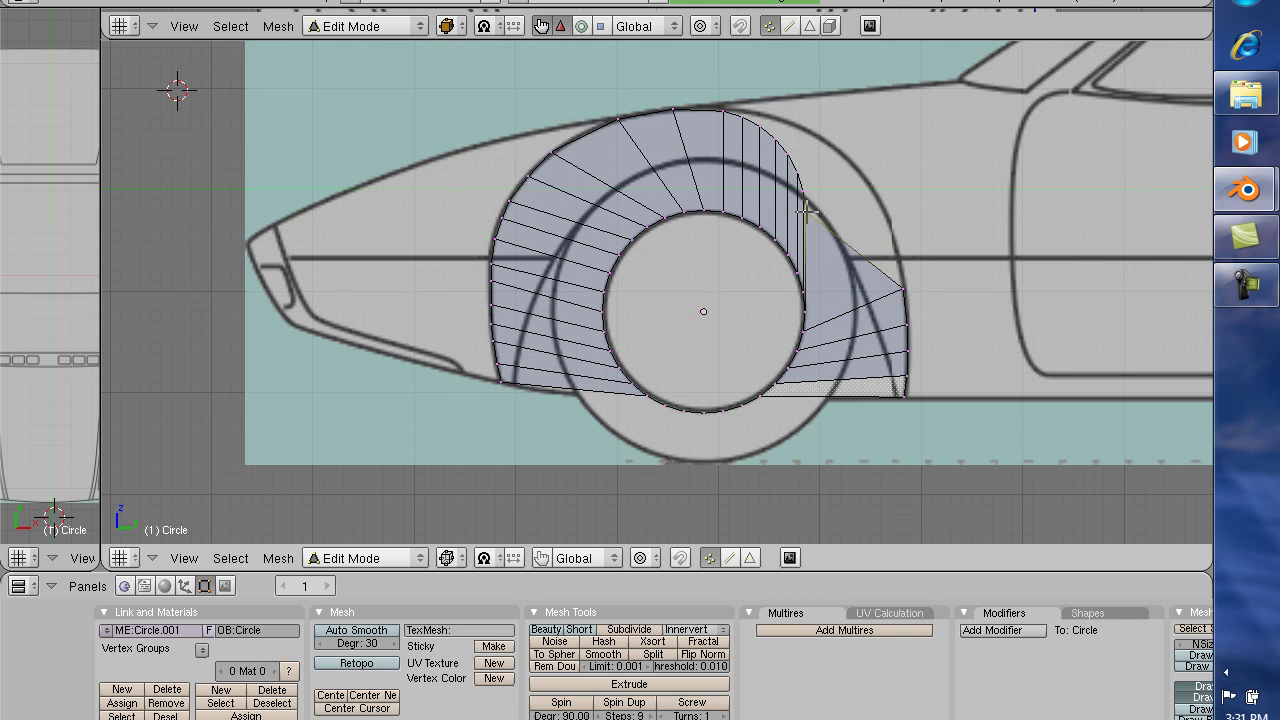
# - Move the sixth rear vertex about 0.9 back along Y and about 0.3 down in Z onto the arch's rear edge
pyautogui.press('g')
pyautogui.press('y')
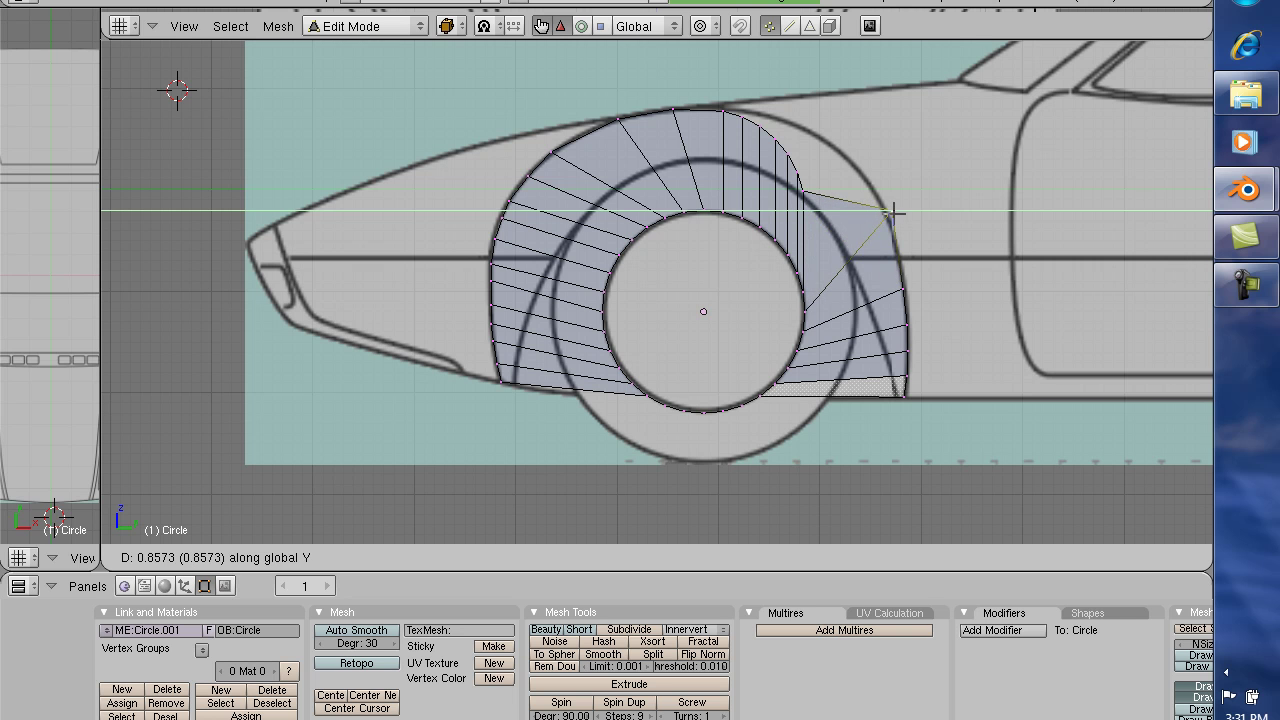
pyautogui.click(896, 212)
pyautogui.press('g')
pyautogui.press('z')
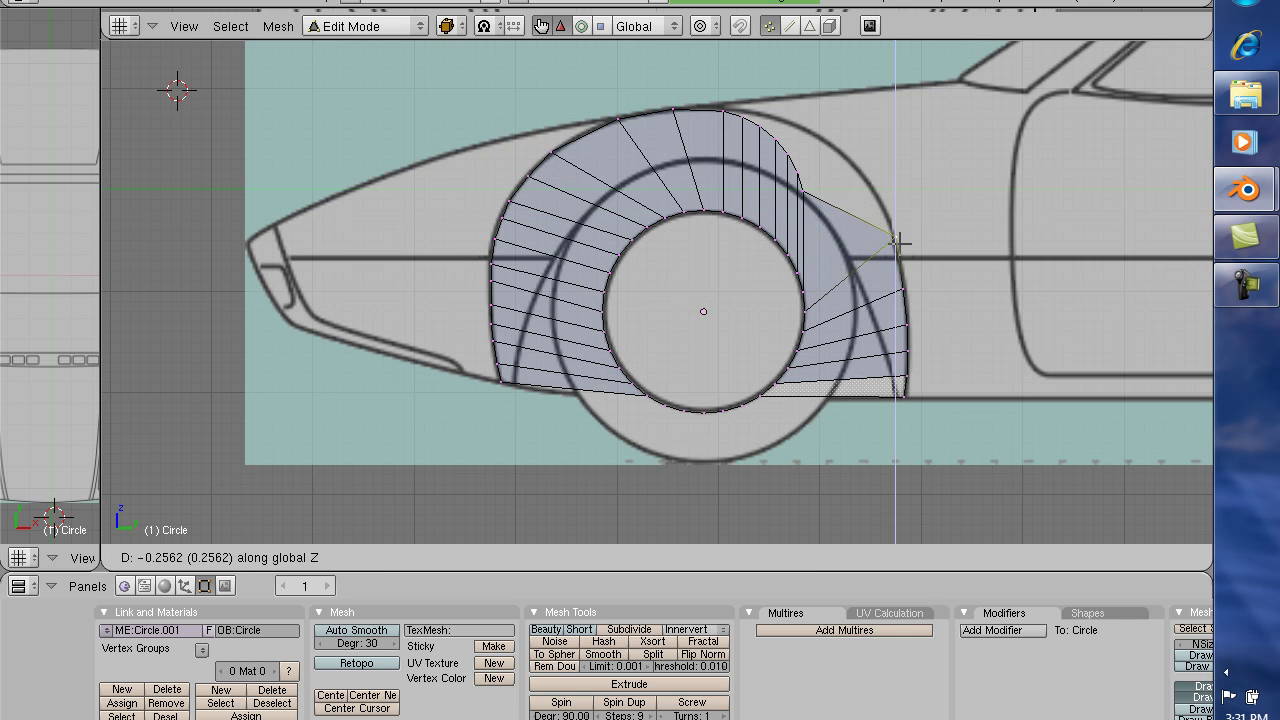
pyautogui.click(900, 248)
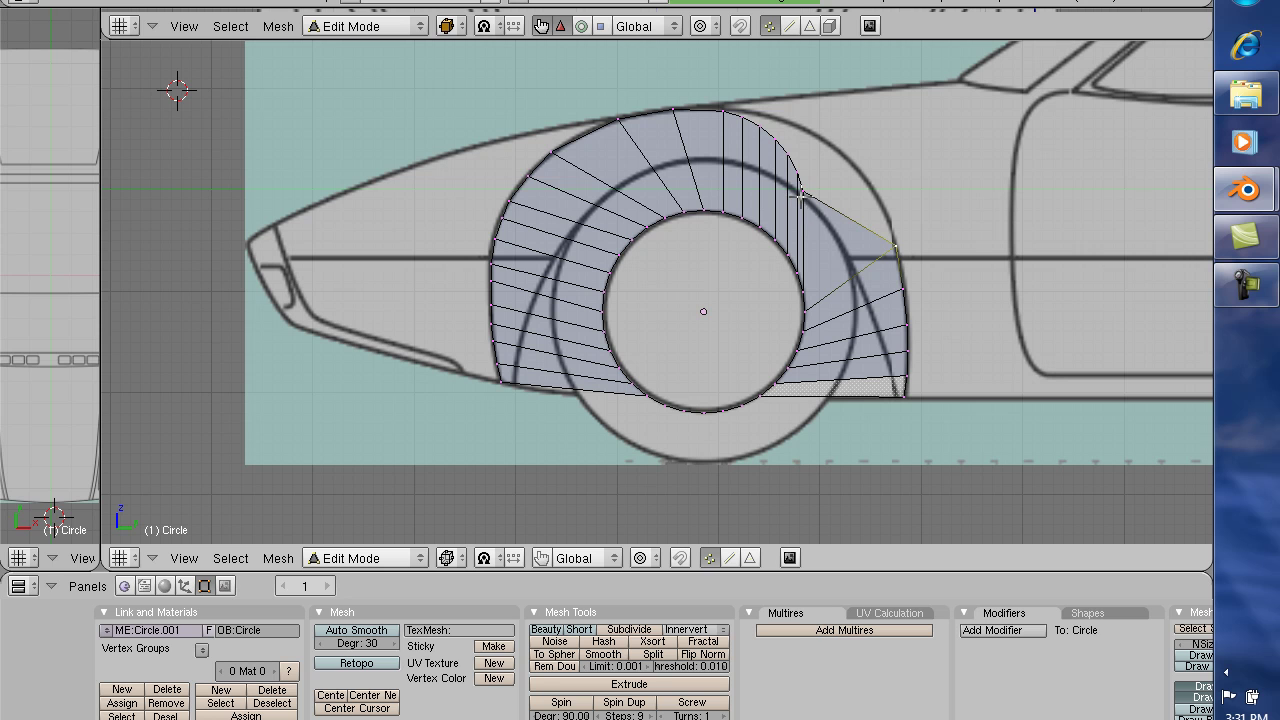
pyautogui.press('f')
pyautogui.hotkey('alt', 'u')
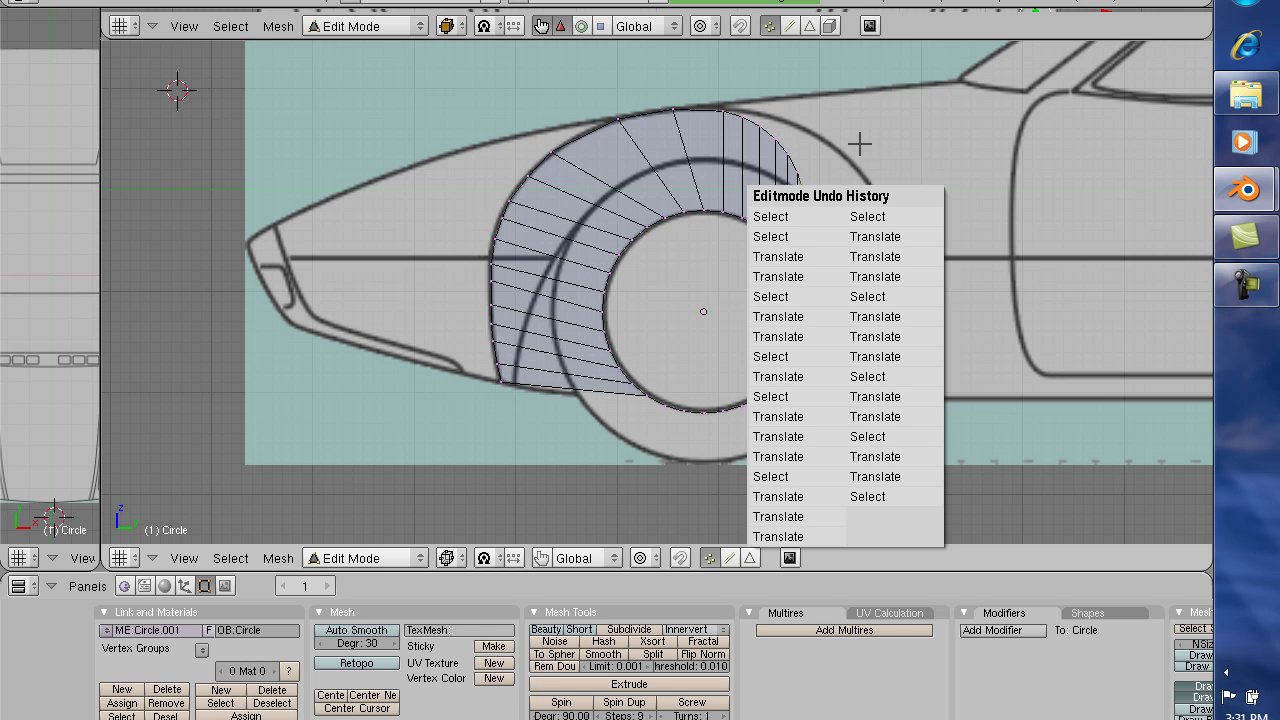
pyautogui.click(810, 160)
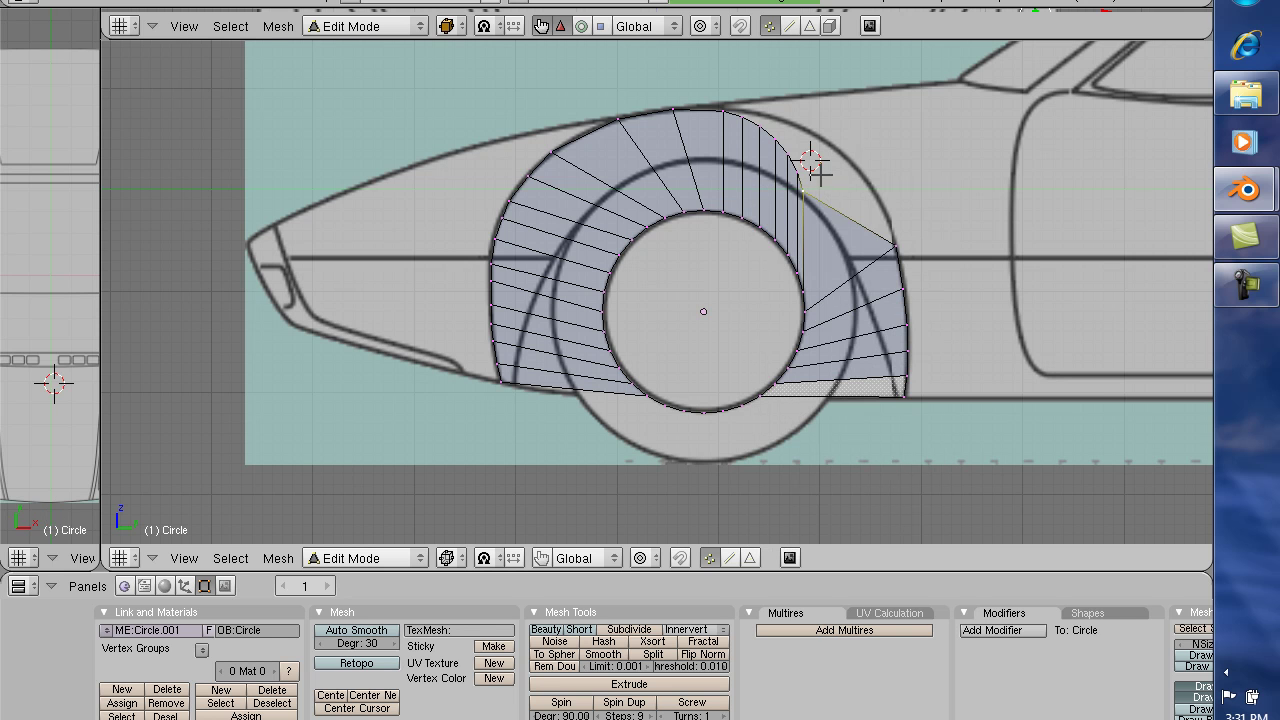
# - Place the seventh rear vertex on the arch outline, moving it about 0.74 back in Y, slightly down in Z, and about 0.02 further back
pyautogui.press('g')
pyautogui.press('y')
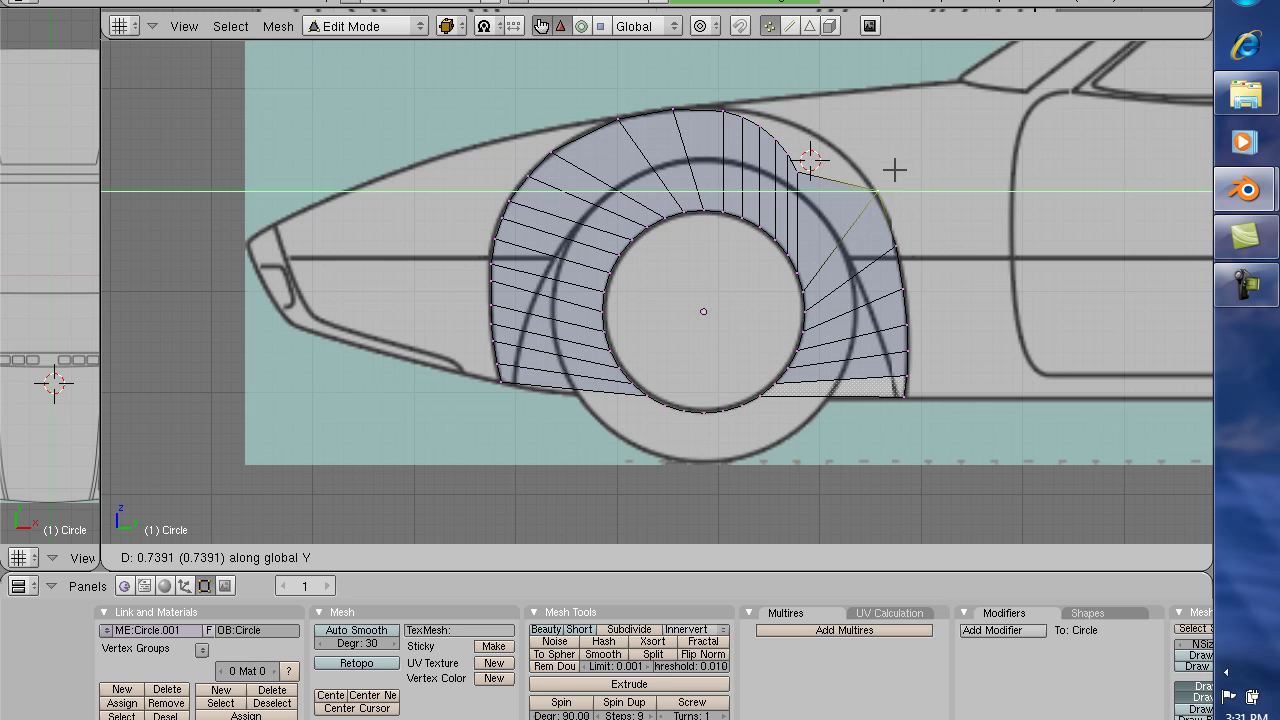
pyautogui.press('y')
pyautogui.press('z')
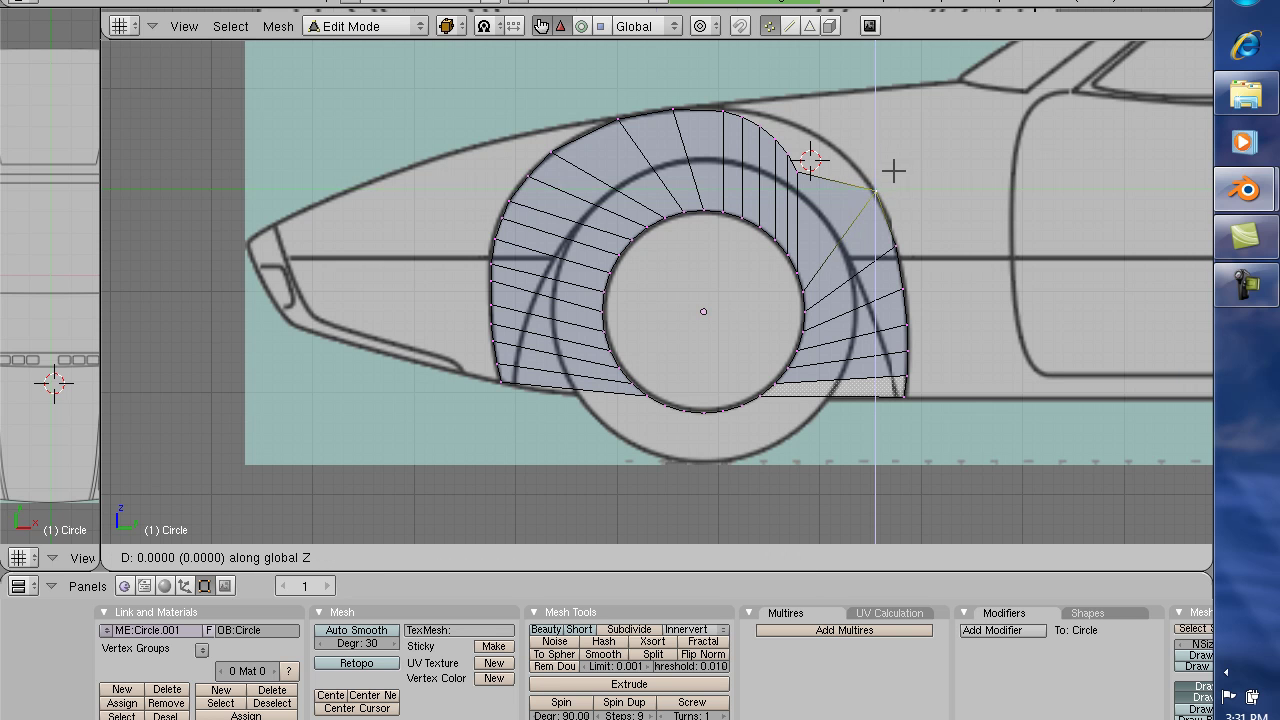
pyautogui.click(898, 180)
pyautogui.press('g')
pyautogui.press('y')
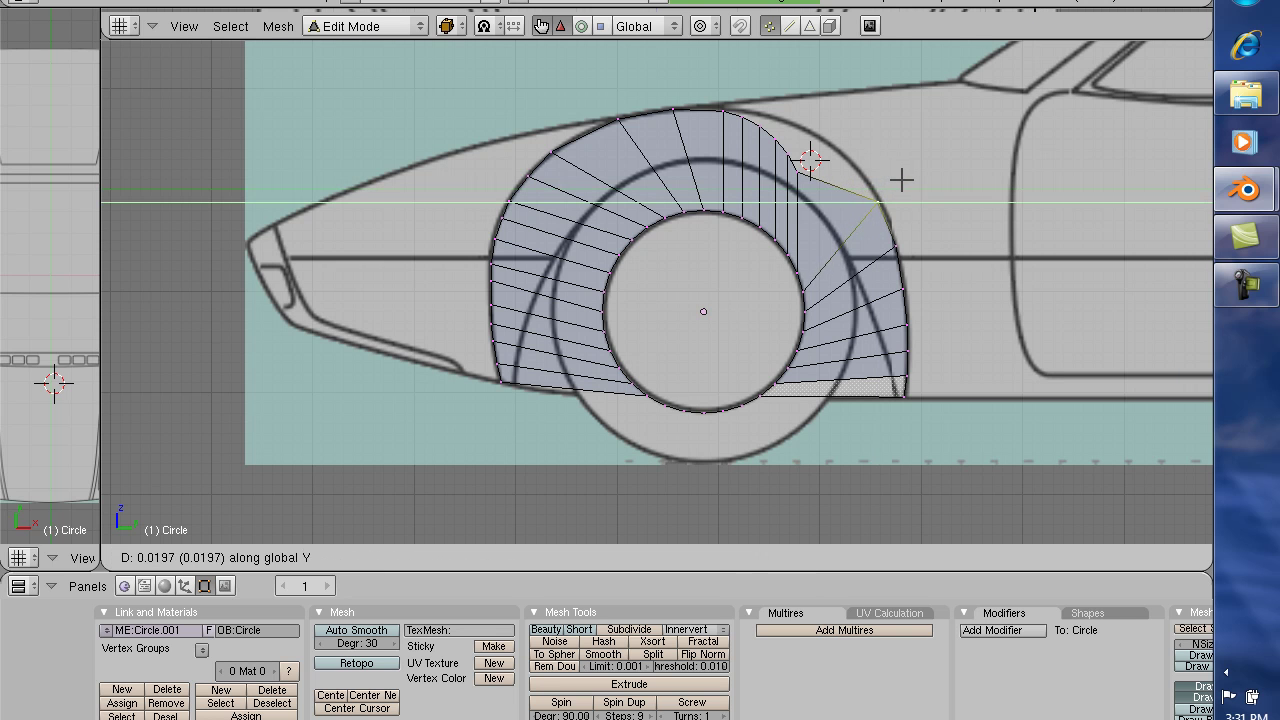
pyautogui.click(902, 180)
# - Move the eighth rear vertex about 0.62 back along Y onto the arch's upper rear curve
pyautogui.rightClick(792, 165)
pyautogui.press('g')
pyautogui.press('y')
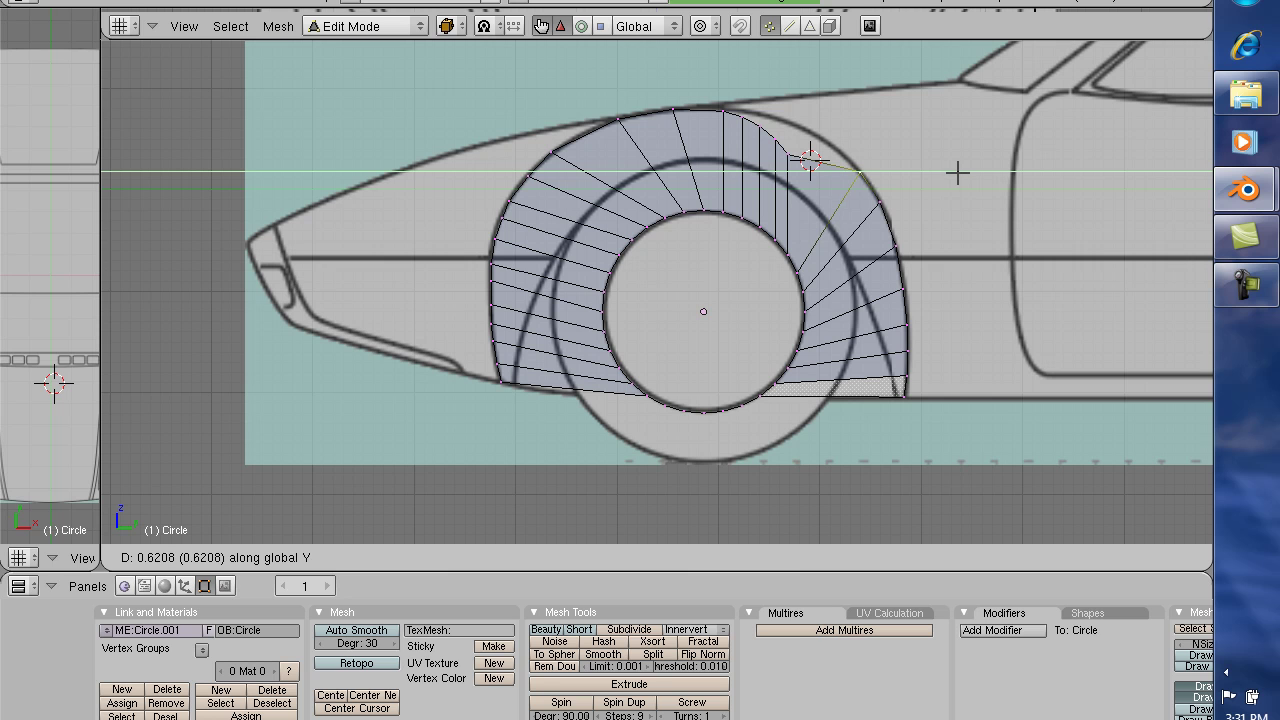
pyautogui.click(957, 172)
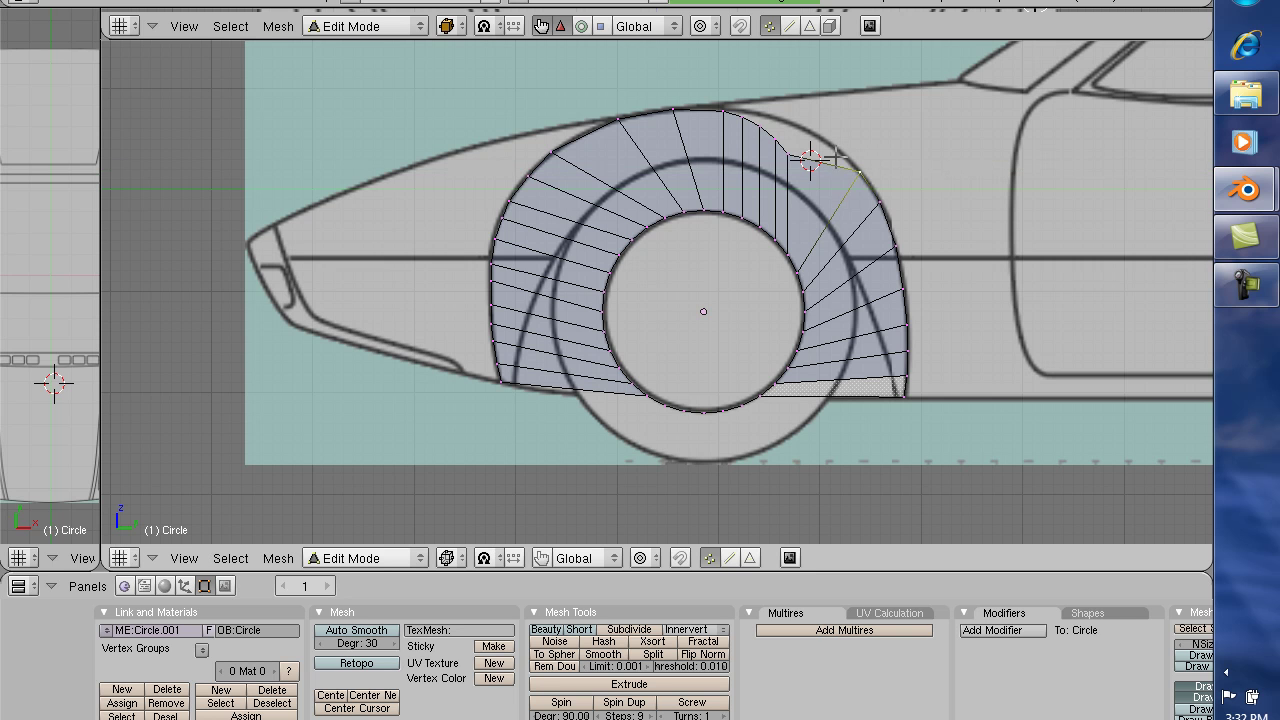
# - Move the ninth rear vertex about 0.52 back along Y and about 0.06 up in Z onto the arch outline
pyautogui.press('g')
pyautogui.press('y')
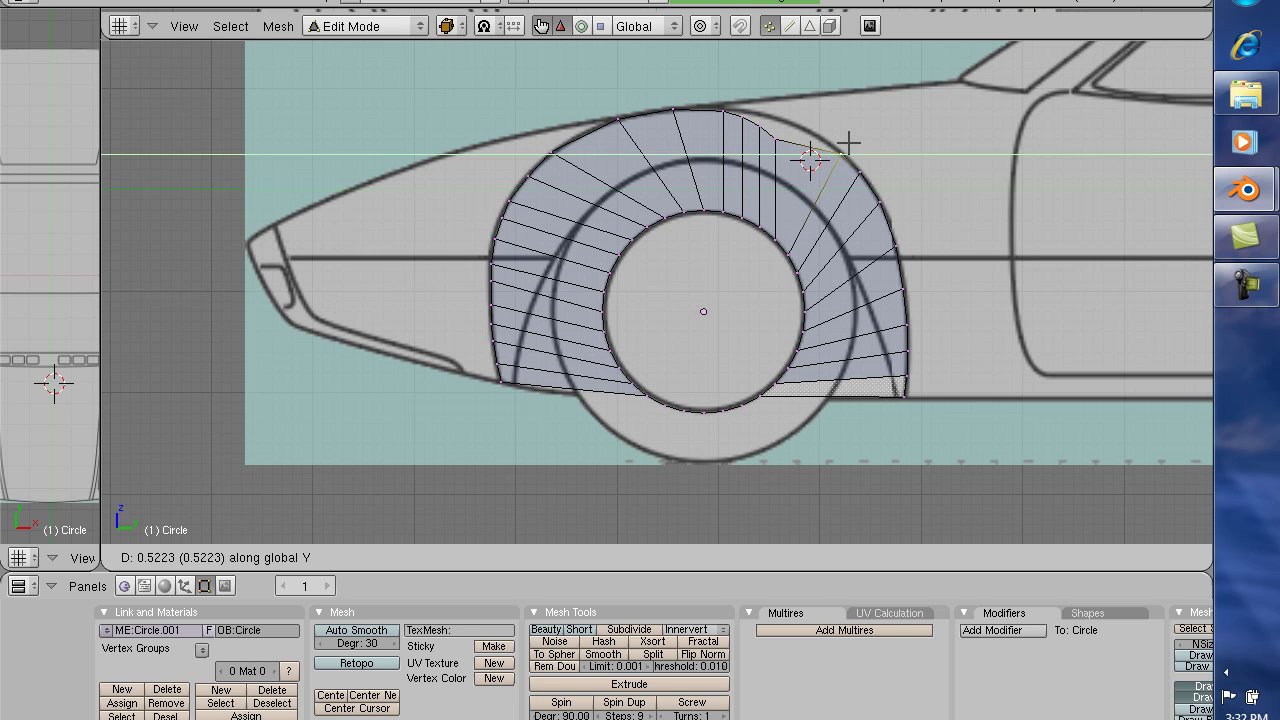
pyautogui.click(847, 143)
pyautogui.press('g')
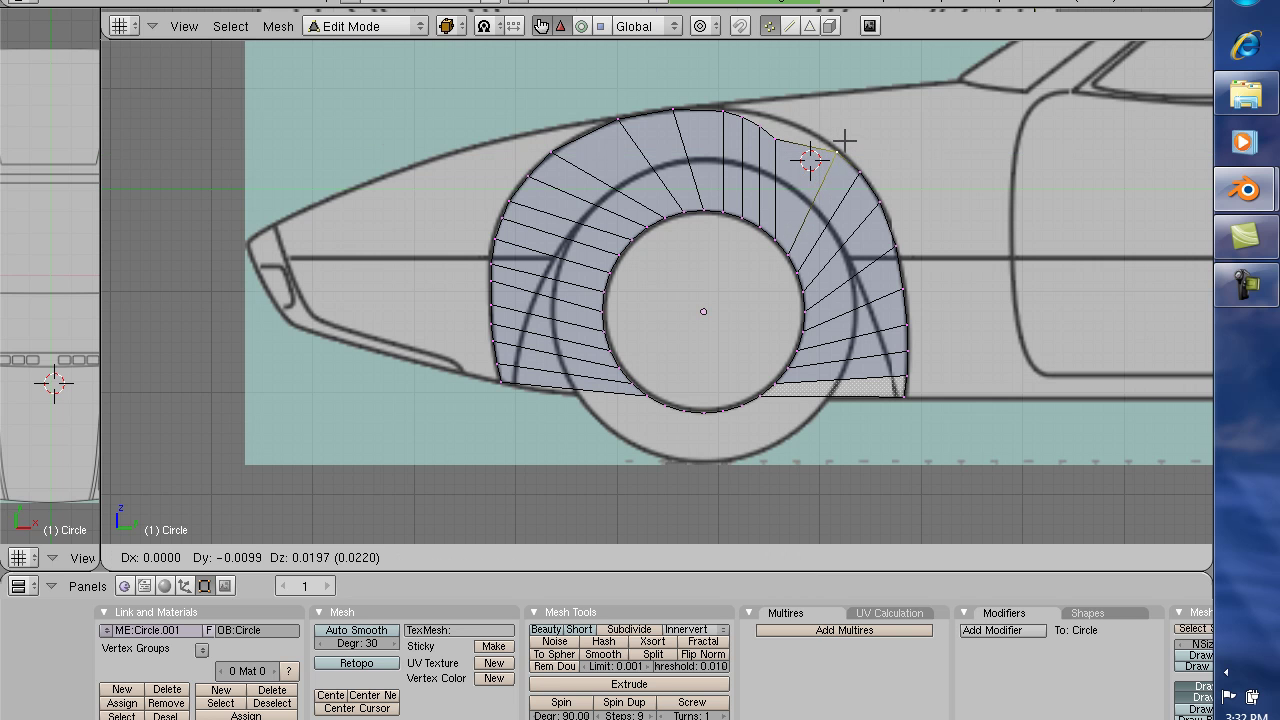
pyautogui.press('z')
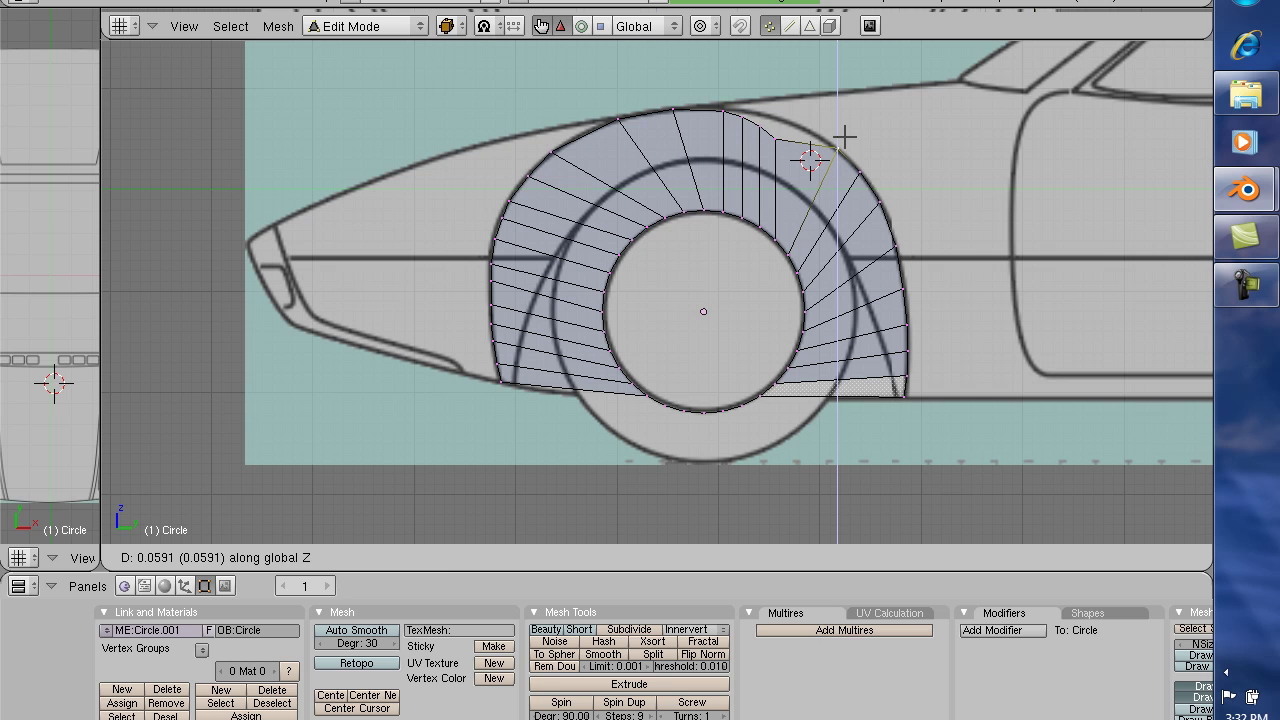
pyautogui.click(845, 137)
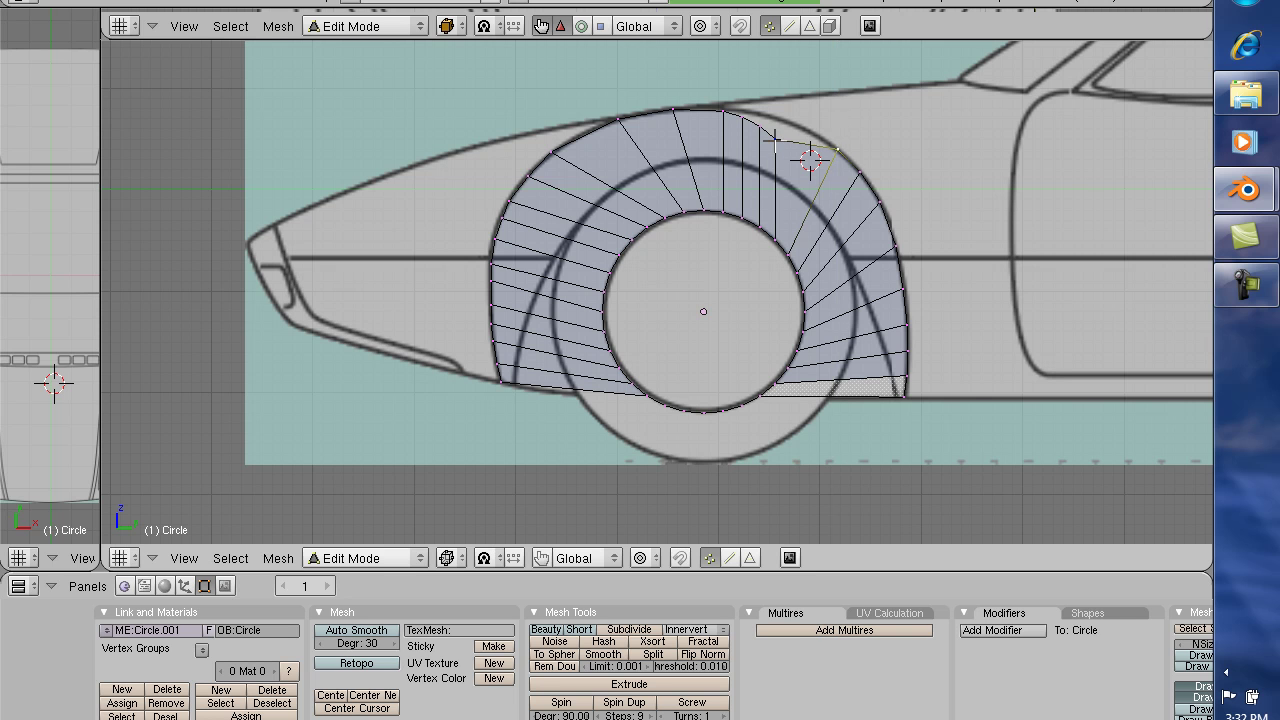
# - Move the tenth rear vertex about 0.28 back along Y and slightly up in Z onto the arch outline
pyautogui.press('g')
pyautogui.press('y')
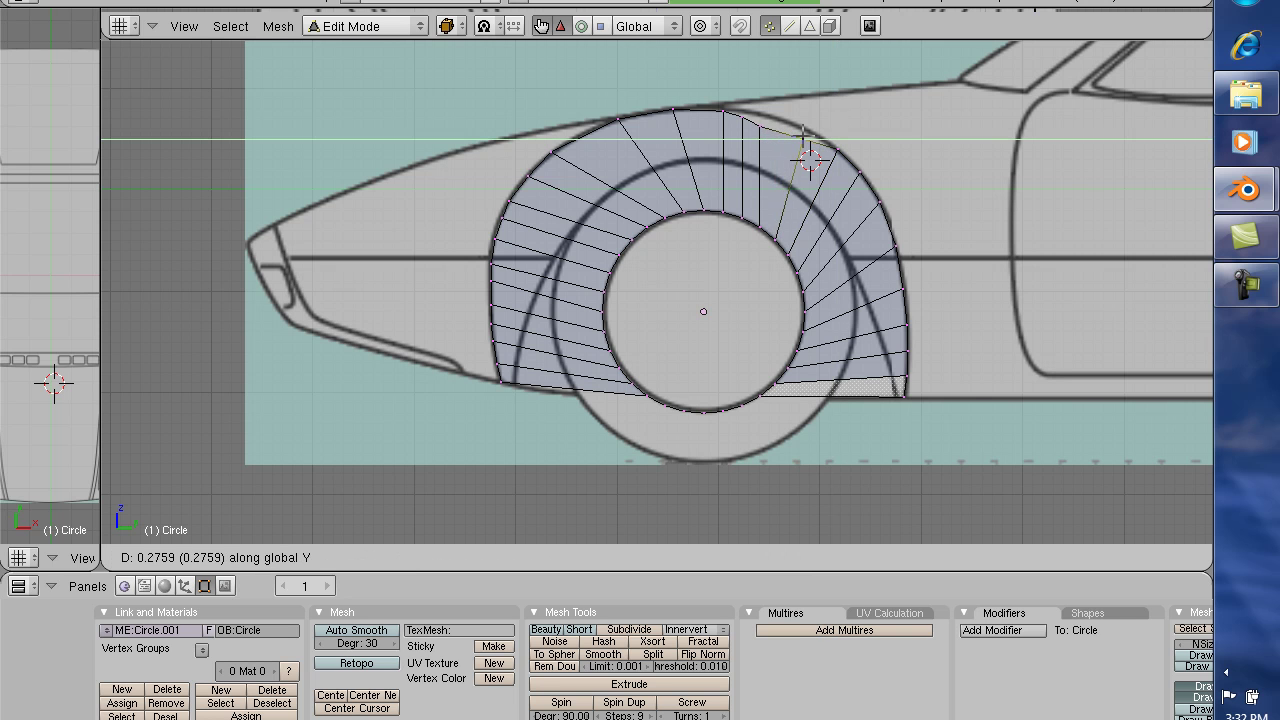
pyautogui.press('y')
pyautogui.press('y')
pyautogui.press('z')
pyautogui.click(803, 125)
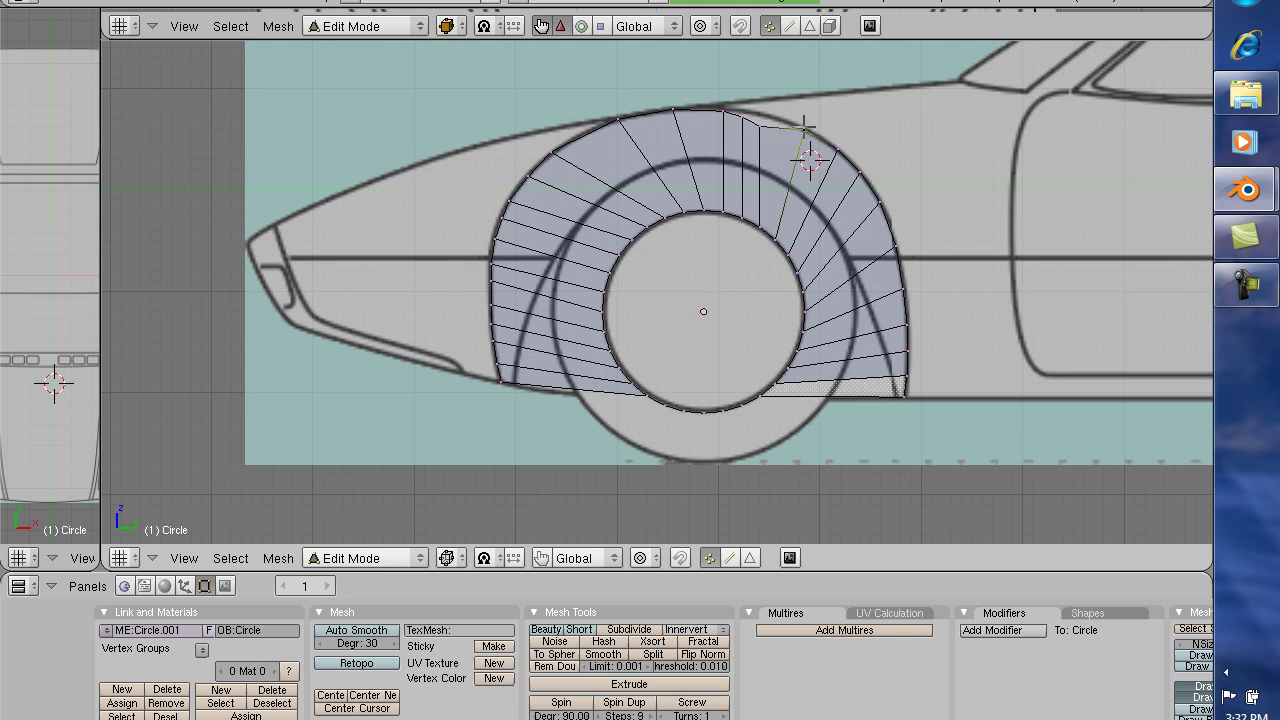
# - Move the eleventh rear vertex about 0.12 back along Y and slightly up in Z onto the top of the arch
pyautogui.rightClick(758, 120)
pyautogui.press('g')
pyautogui.press('y')
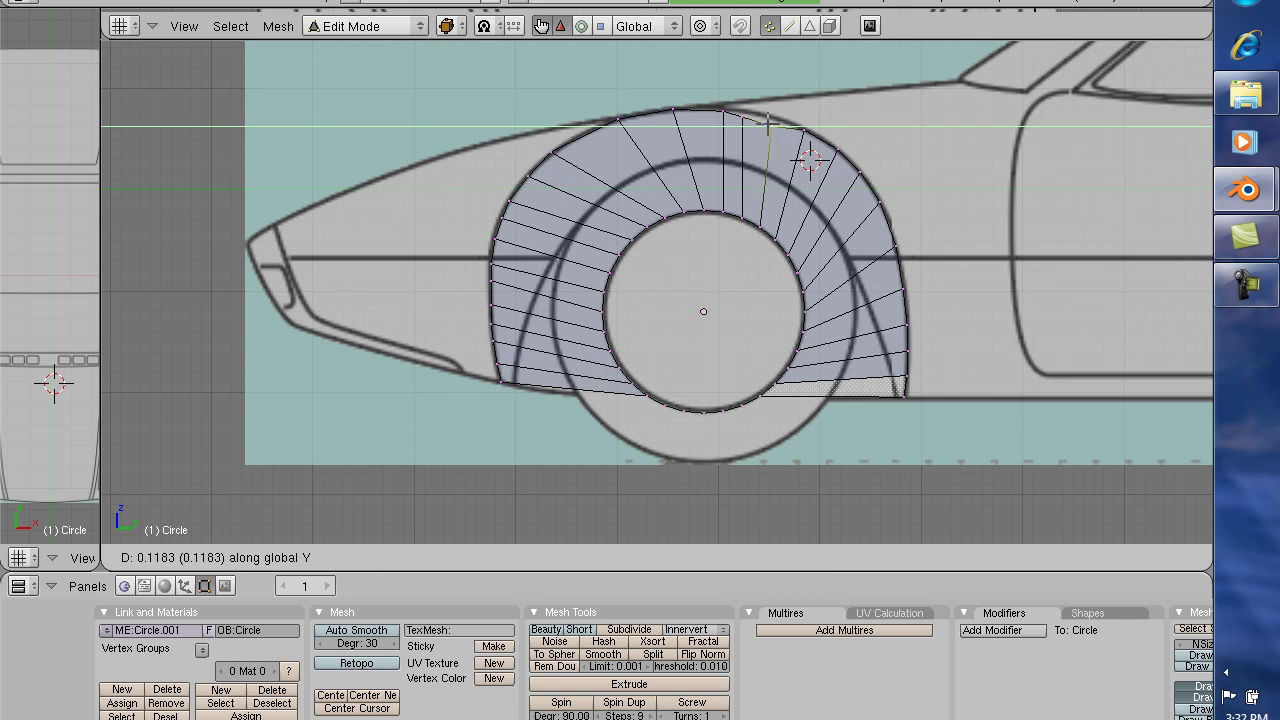
pyautogui.click(768, 122)
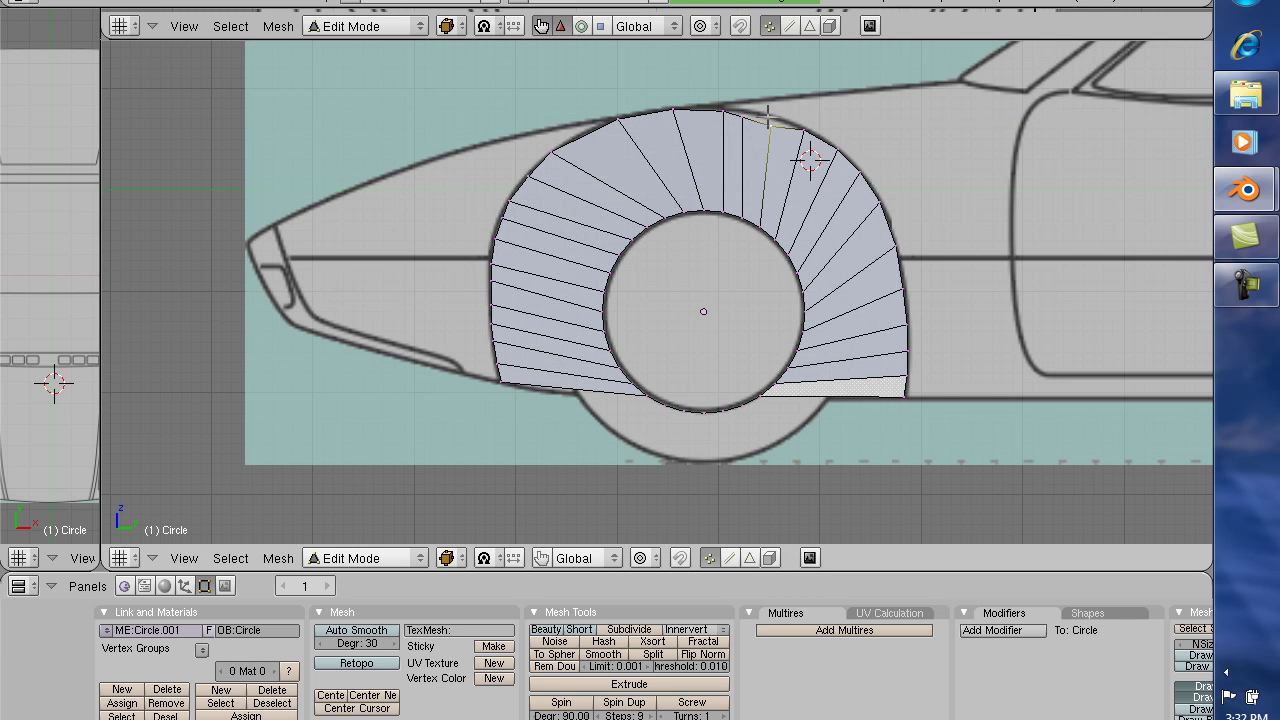
pyautogui.press('g')
pyautogui.press('z')
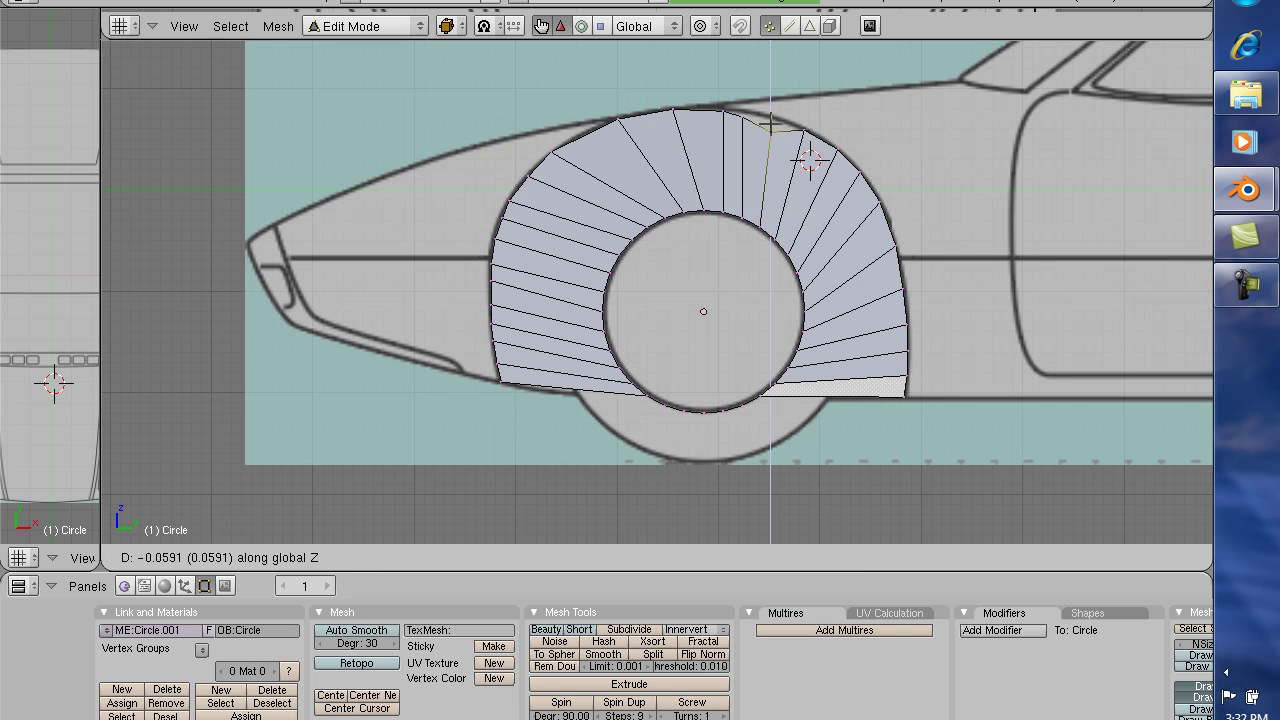
pyautogui.click(770, 107)
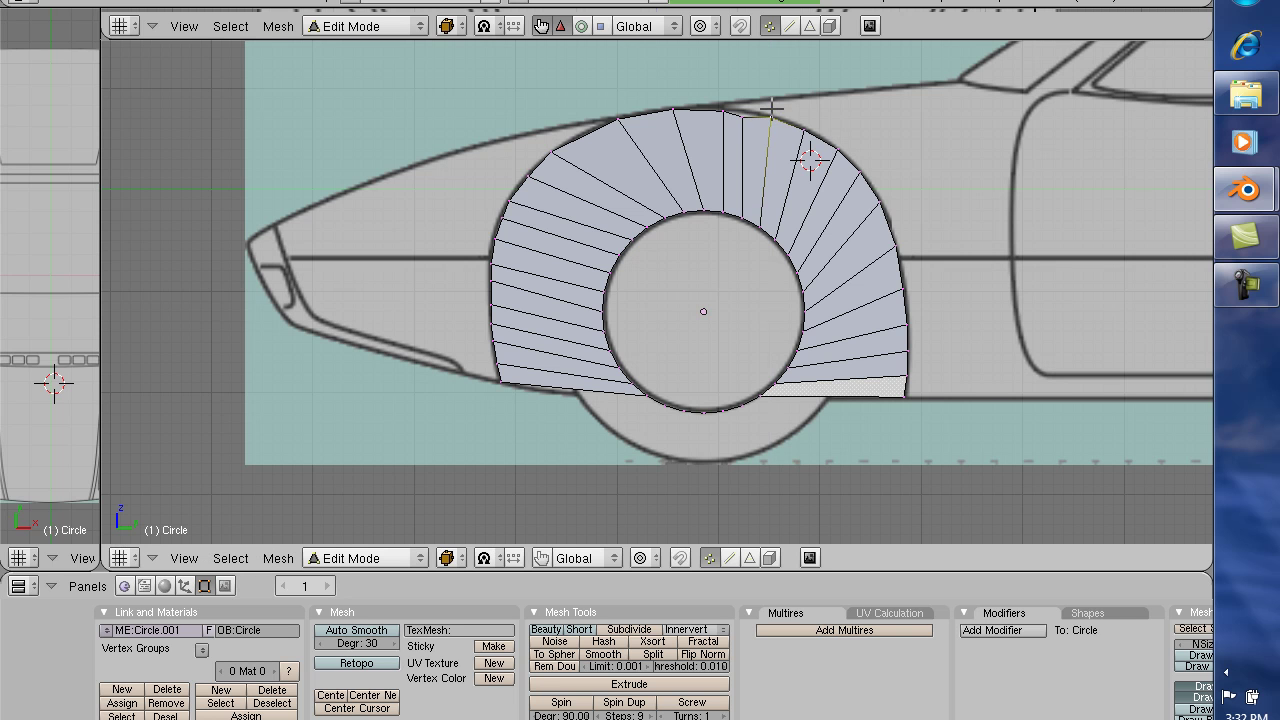
# - Nudge the last off-outline vertex near the arch's top slightly back along Y and up in Z onto the outline
pyautogui.press('g')
pyautogui.press('y')
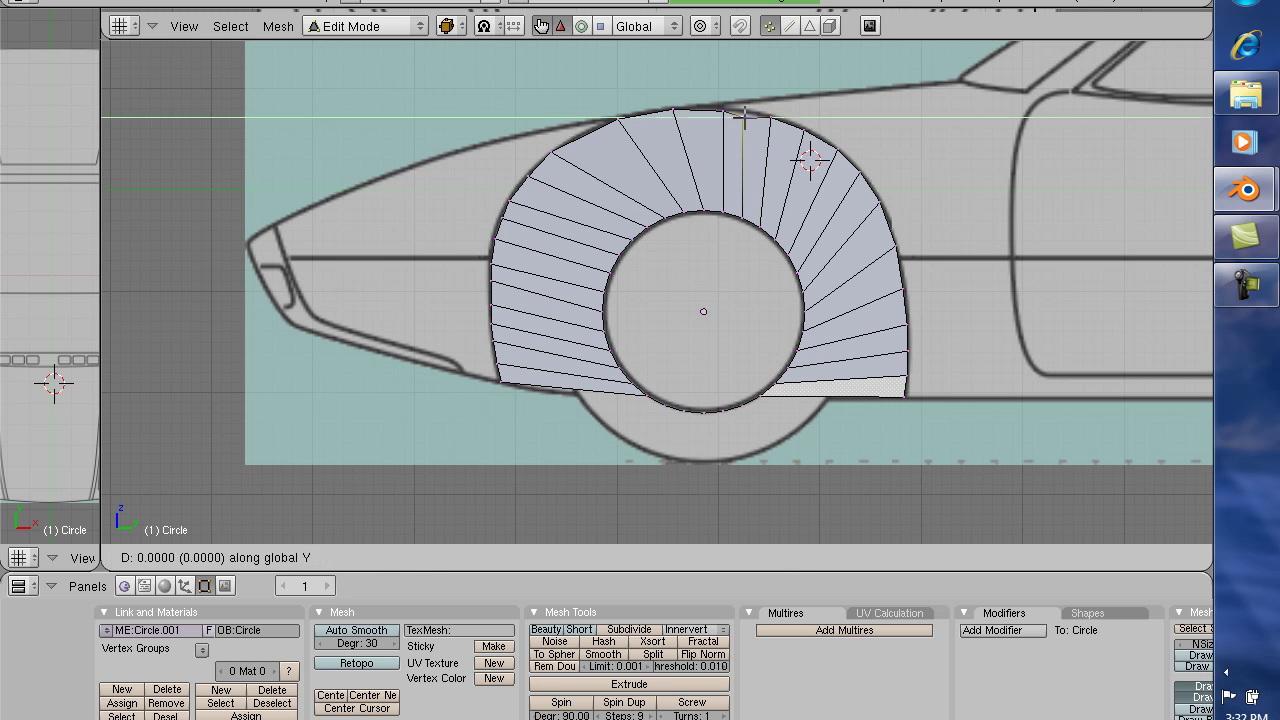
pyautogui.click(748, 114)
pyautogui.press('g')
pyautogui.press('z')
pyautogui.click(752, 112)
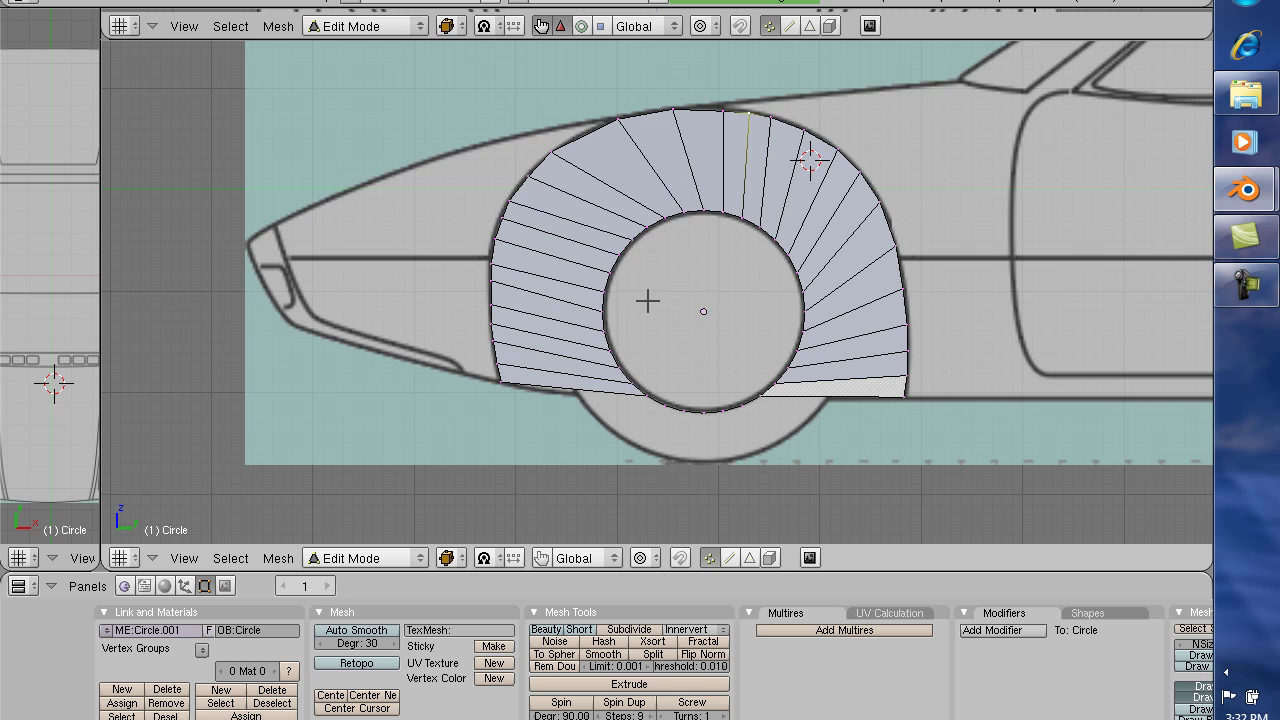
# - Delete the inner circle's bottom vertices between the arch's front and rear ends
pyautogui.rightClick(667, 404)
pyautogui.keyDown('shift'); pyautogui.rightClick(742, 404); pyautogui.keyUp('shift')
pyautogui.press('x')
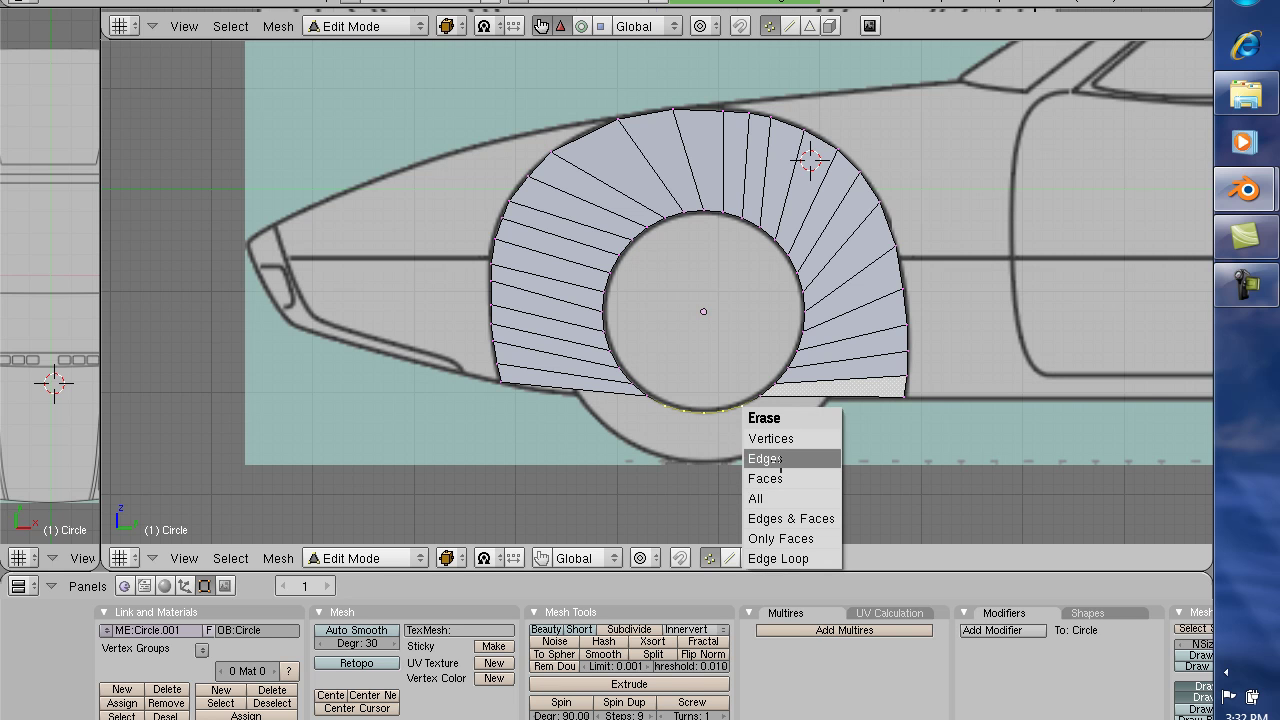
pyautogui.click(792, 438)
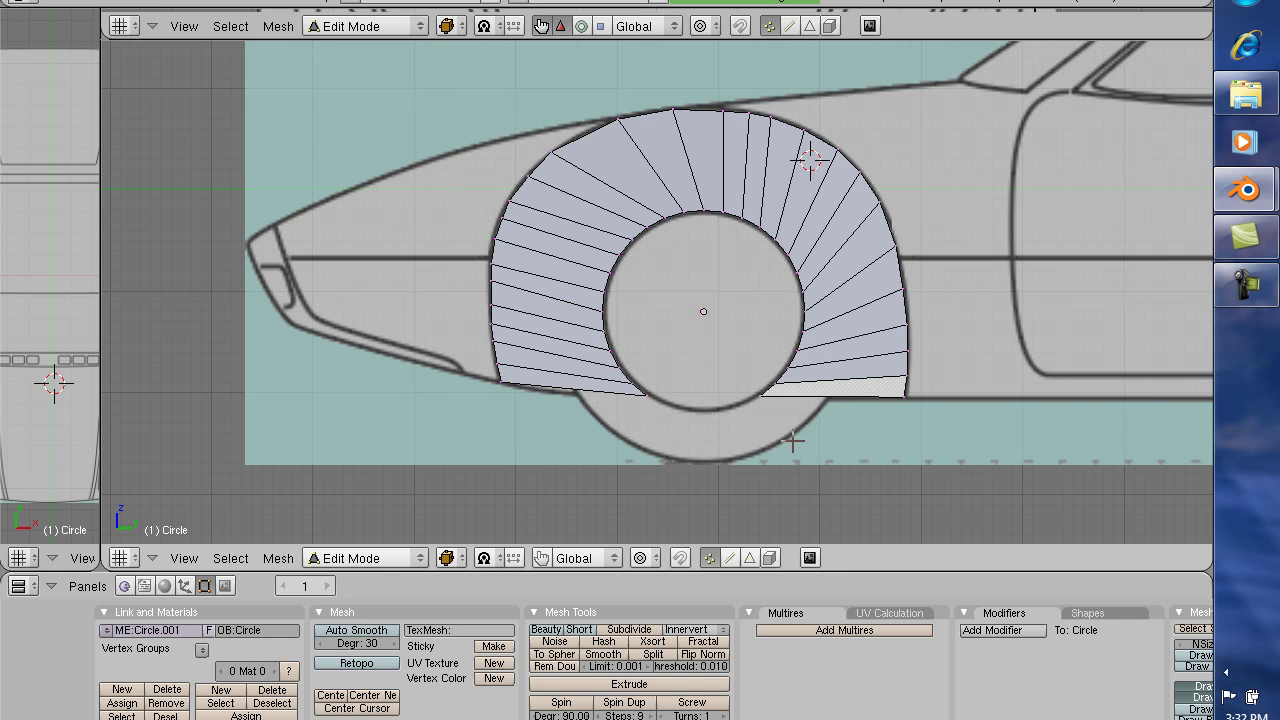
# - Select the inner circle's vertices one by one, from the arch's front lower end upward
pyautogui.rightClick(645, 393)
pyautogui.keyDown('shift'); pyautogui.rightClick(632, 379); pyautogui.keyUp('shift')
pyautogui.keyDown('shift'); pyautogui.rightClick(610, 348); pyautogui.keyUp('shift')
pyautogui.keyDown('shift'); pyautogui.rightClick(608, 310); pyautogui.keyUp('shift')
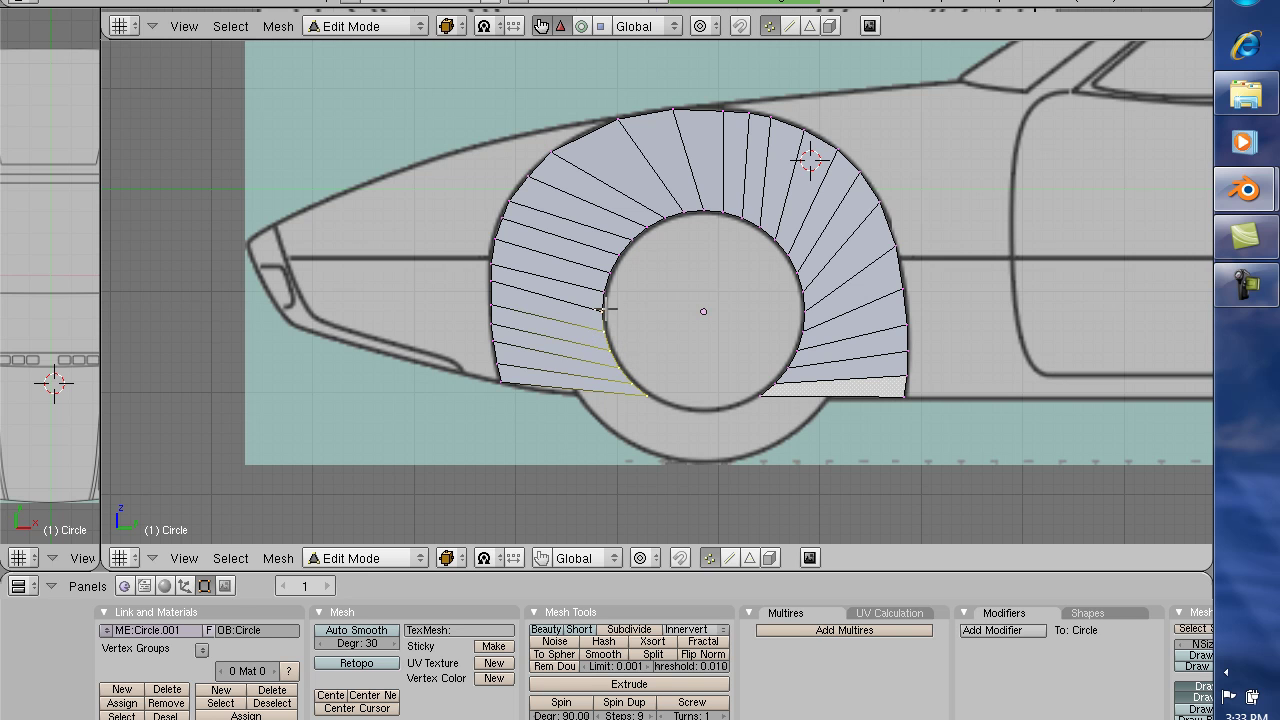